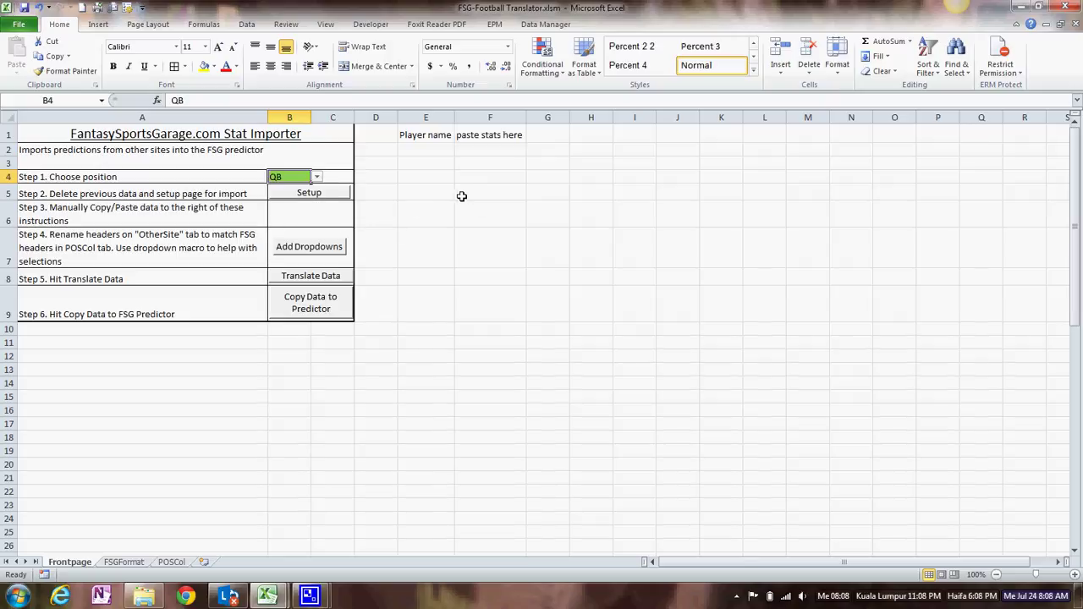
Step: Run the setup macro to clear previous data for the QB position and dismiss its completion message
{"action": "left_click", "coordinate": [329, 197]}
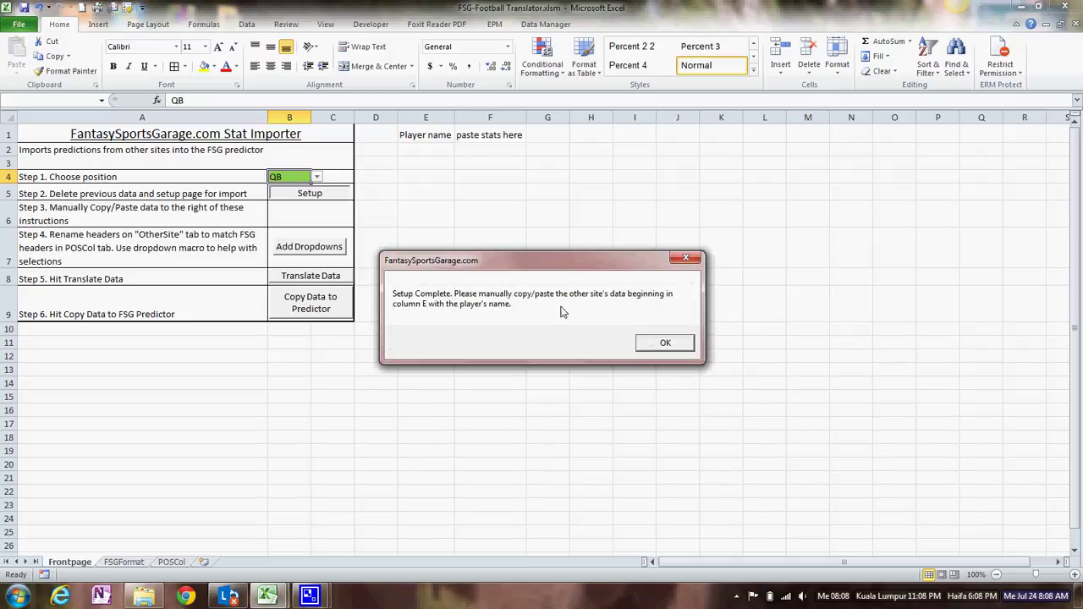
{"action": "left_click", "coordinate": [660, 343]}
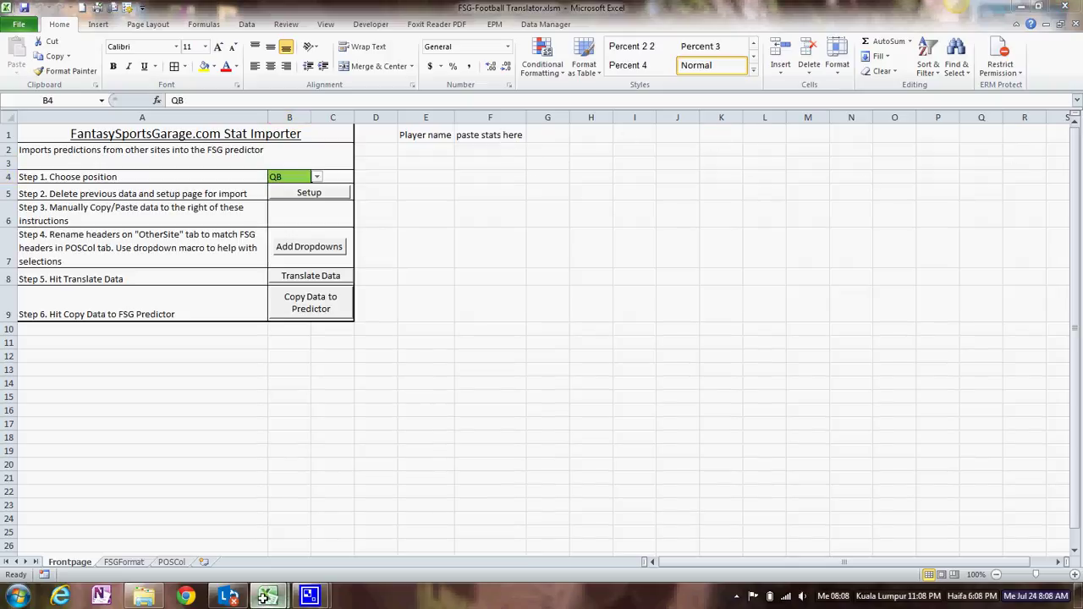
Step: Switch to the translate.xlsx workbook and copy columns A to M of the QB sheet
{"action": "mouse_move", "coordinate": [268, 597]}
{"action": "left_click", "coordinate": [292, 540]}
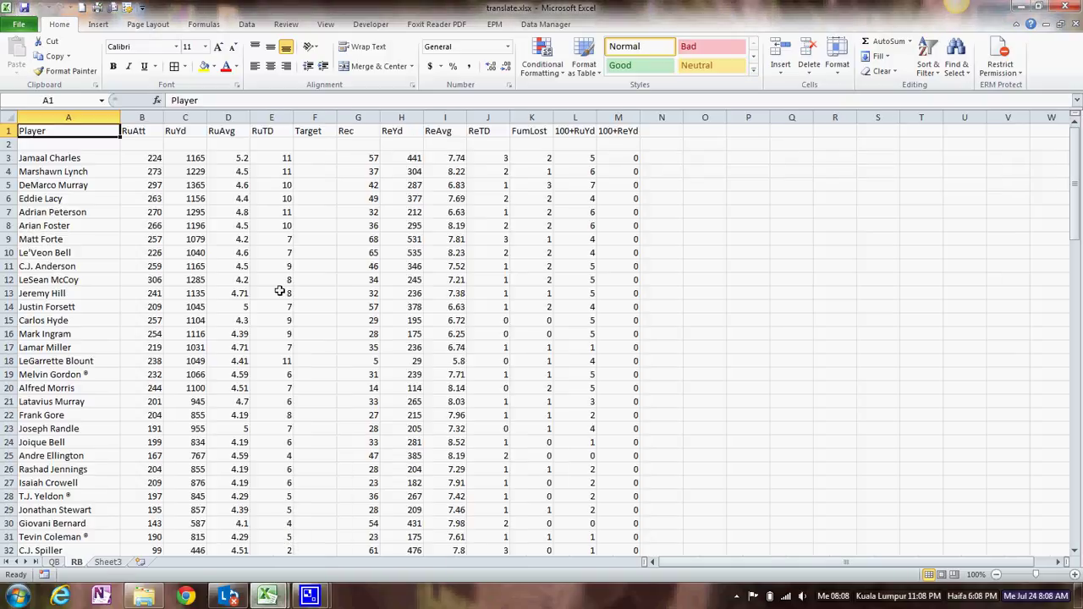
{"action": "left_click", "coordinate": [51, 562]}
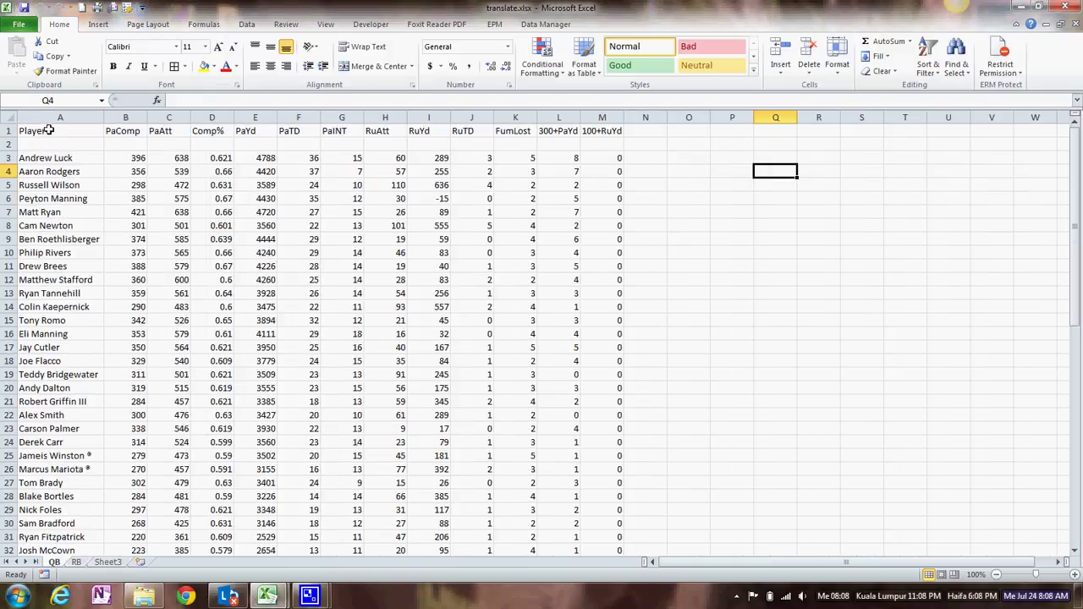
{"action": "left_click_drag", "start_coordinate": [51, 117], "coordinate": [598, 144]}
{"action": "right_click", "coordinate": [597, 145]}
{"action": "left_click", "coordinate": [628, 168]}
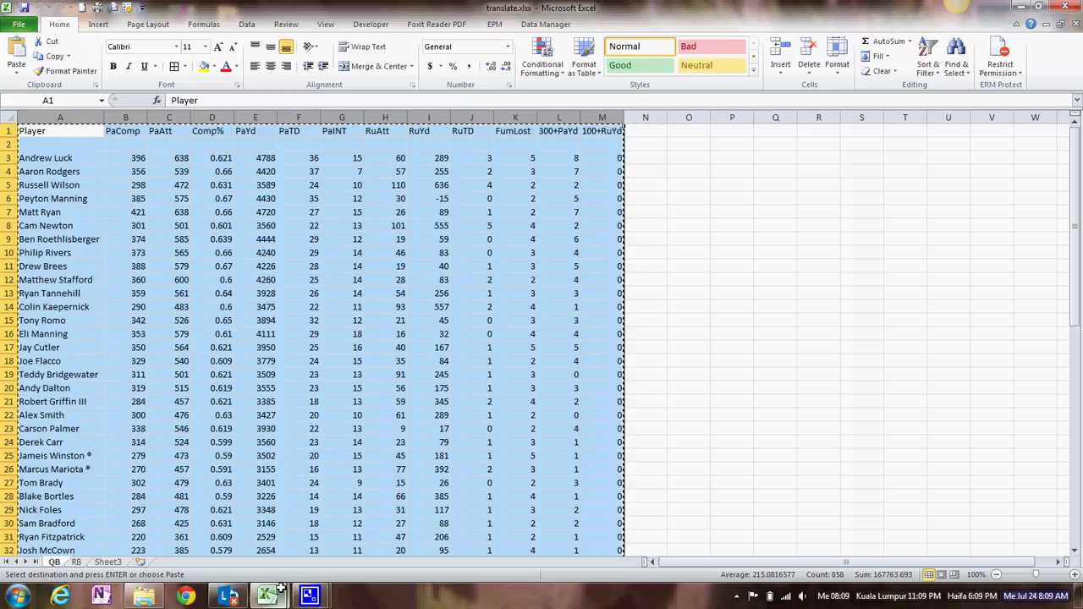
Step: Paste the copied QB stats into FSG-Football Translator.xlsm starting at cell E1 and autofit the pasted columns' widths
{"action": "mouse_move", "coordinate": [279, 590]}
{"action": "left_click", "coordinate": [248, 565]}
{"action": "left_click", "coordinate": [426, 136]}
{"action": "right_click", "coordinate": [426, 136]}
{"action": "left_click", "coordinate": [476, 193]}
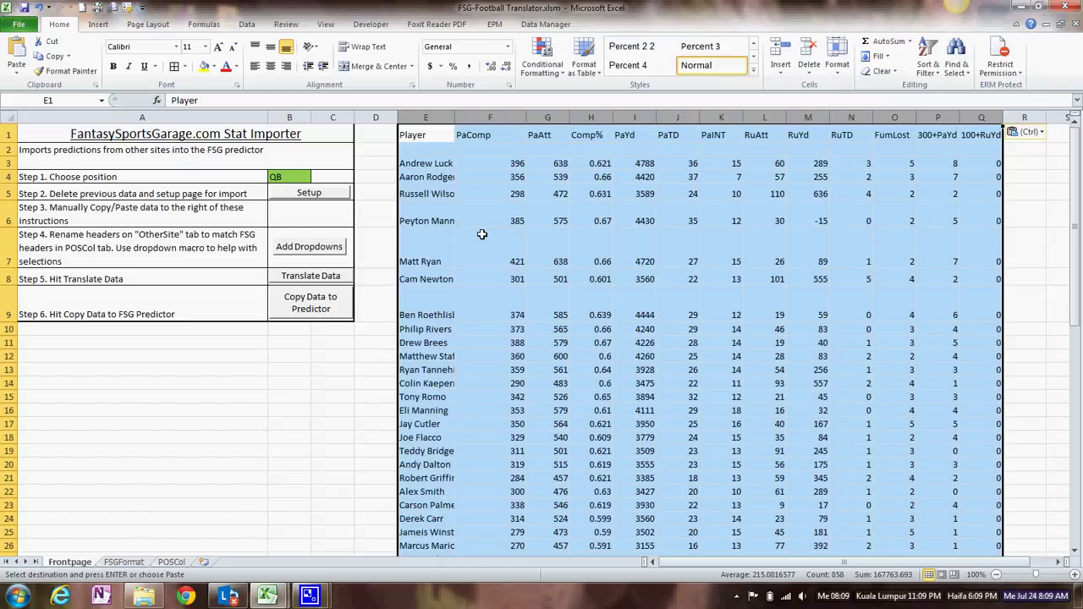
{"action": "double_click", "coordinate": [455, 119]}
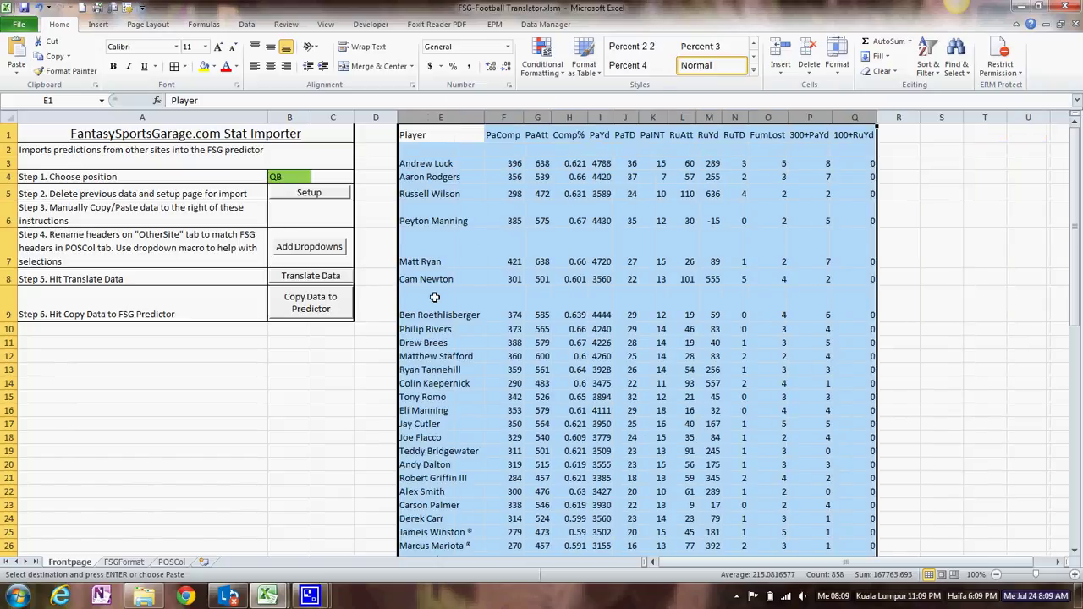
Step: Copy only the ® symbol from the end of the player name in cell E25
{"action": "left_click", "coordinate": [455, 218]}
{"action": "scroll", "coordinate": [444, 264], "scroll_direction": "down", "scroll_amount": 2}
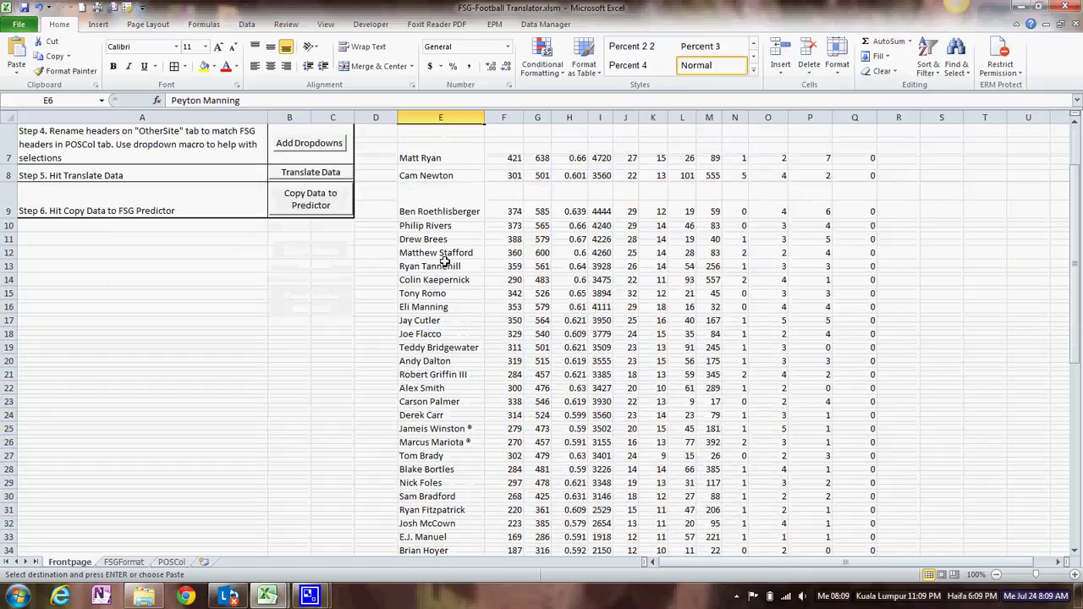
{"action": "left_click", "coordinate": [472, 429]}
{"action": "left_click", "coordinate": [245, 100]}
{"action": "right_click", "coordinate": [241, 100]}
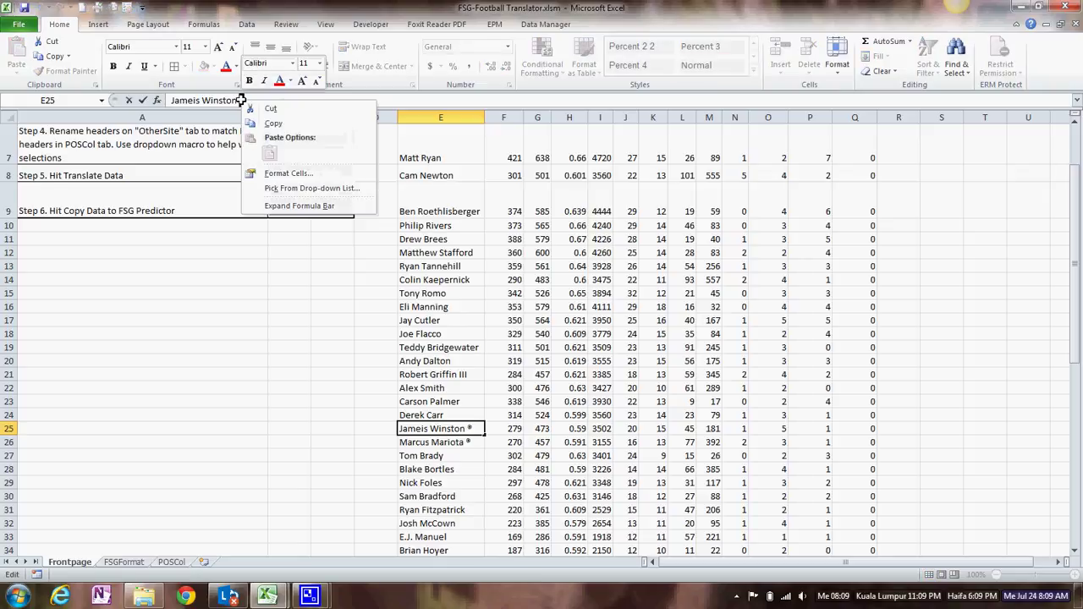
{"action": "left_click", "coordinate": [273, 122]}
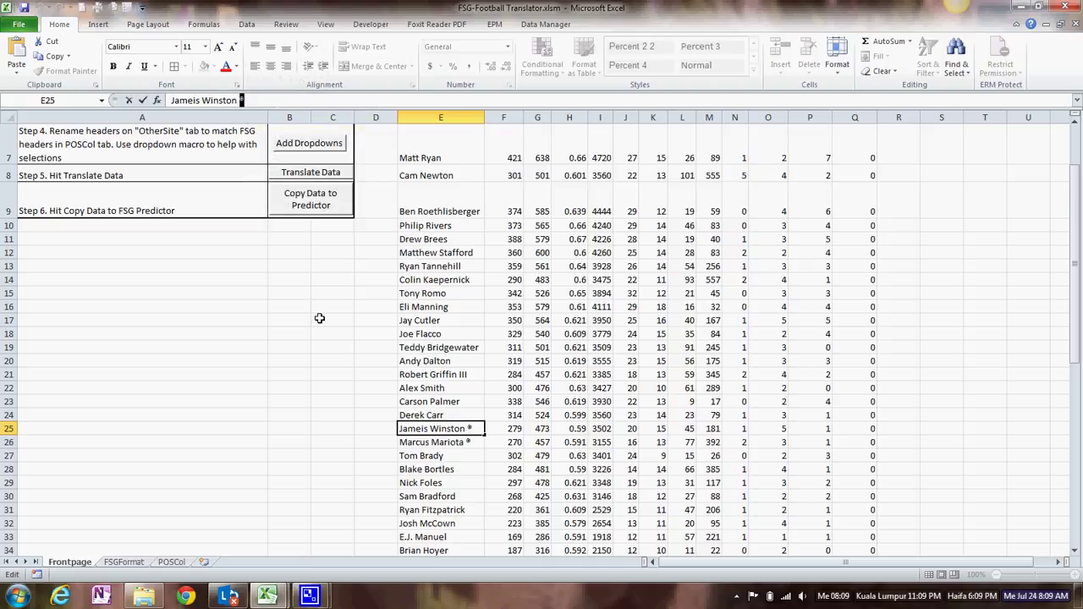
Step: Replace every ® symbol on the Frontpage sheet with an asterisk (*) and close Find and Replace
{"action": "key", "text": "ctrl+f"}
{"action": "left_click_drag", "start_coordinate": [208, 382], "coordinate": [626, 203]}
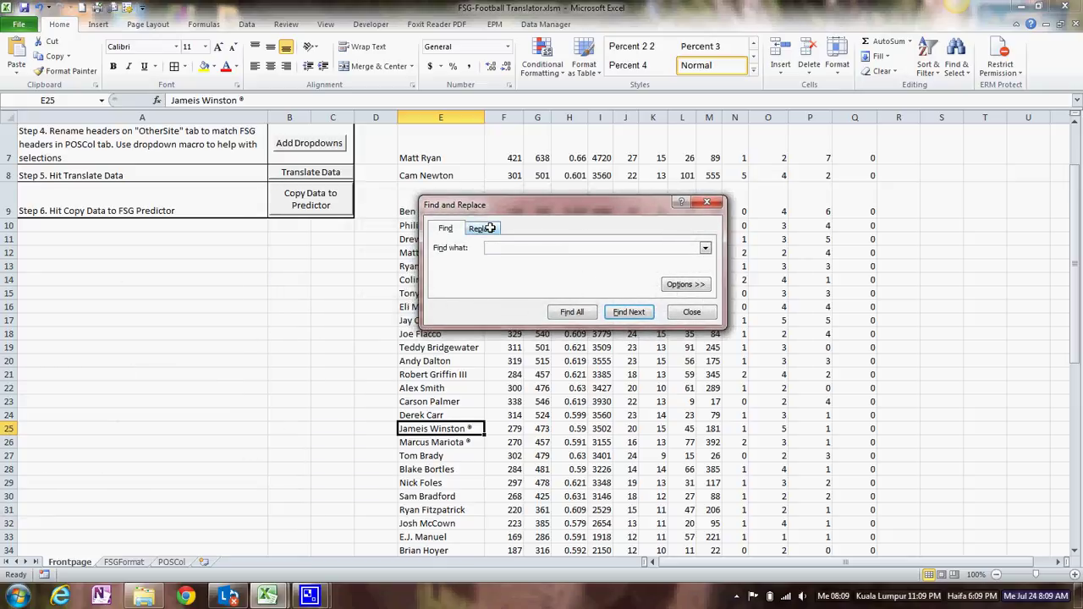
{"action": "left_click", "coordinate": [489, 228]}
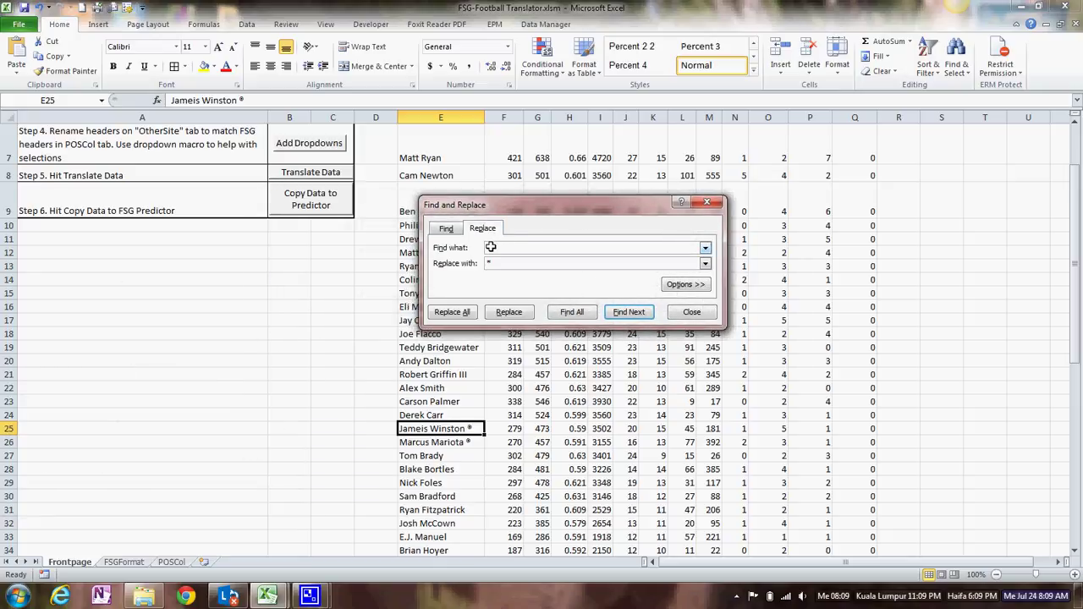
{"action": "right_click", "coordinate": [490, 246]}
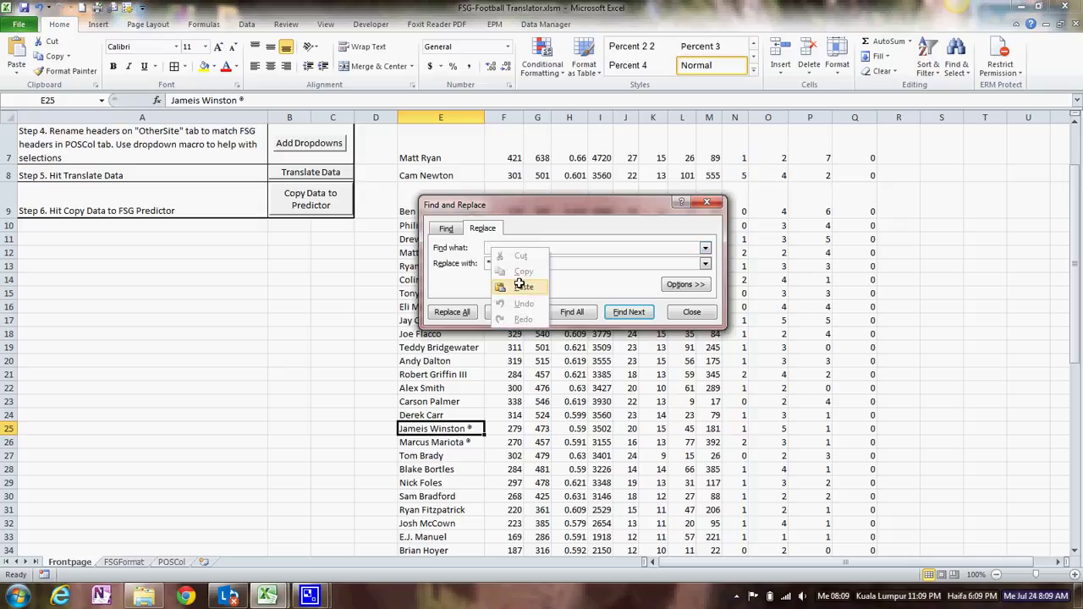
{"action": "left_click", "coordinate": [517, 285]}
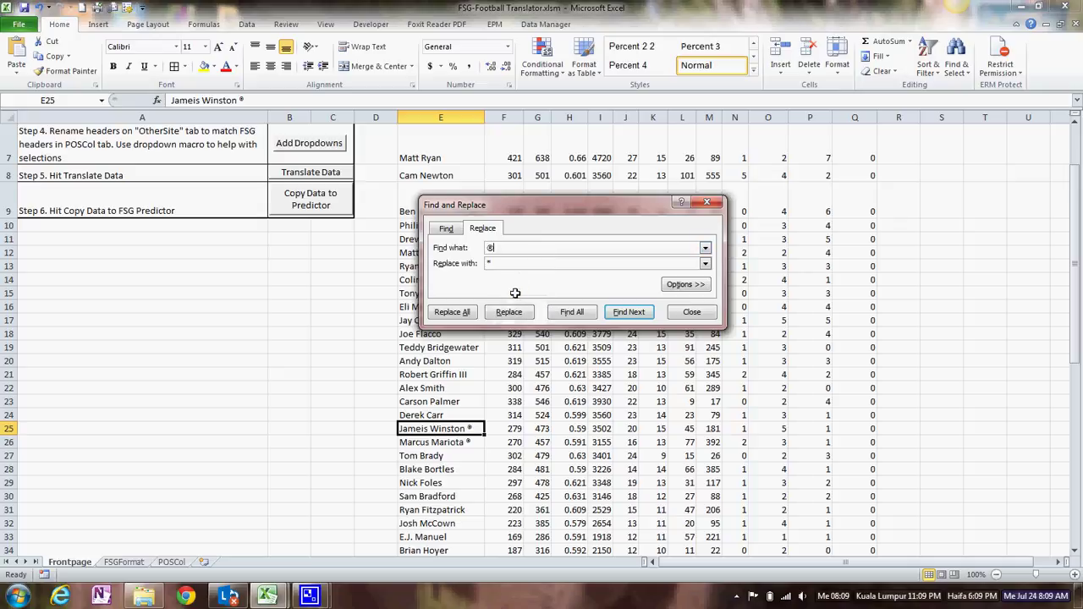
{"action": "left_click", "coordinate": [453, 314]}
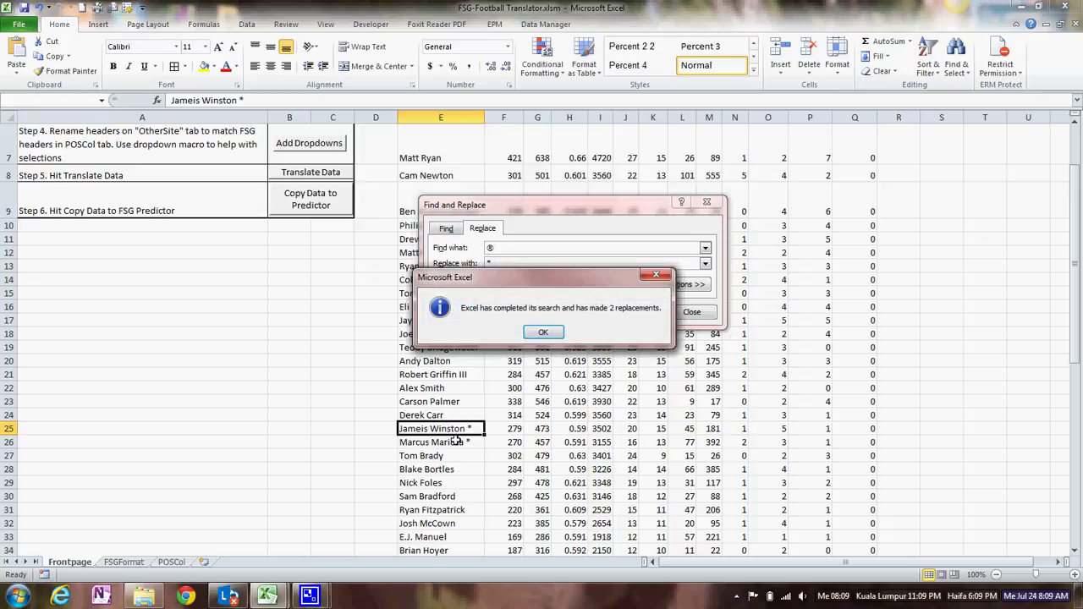
{"action": "left_click", "coordinate": [538, 334]}
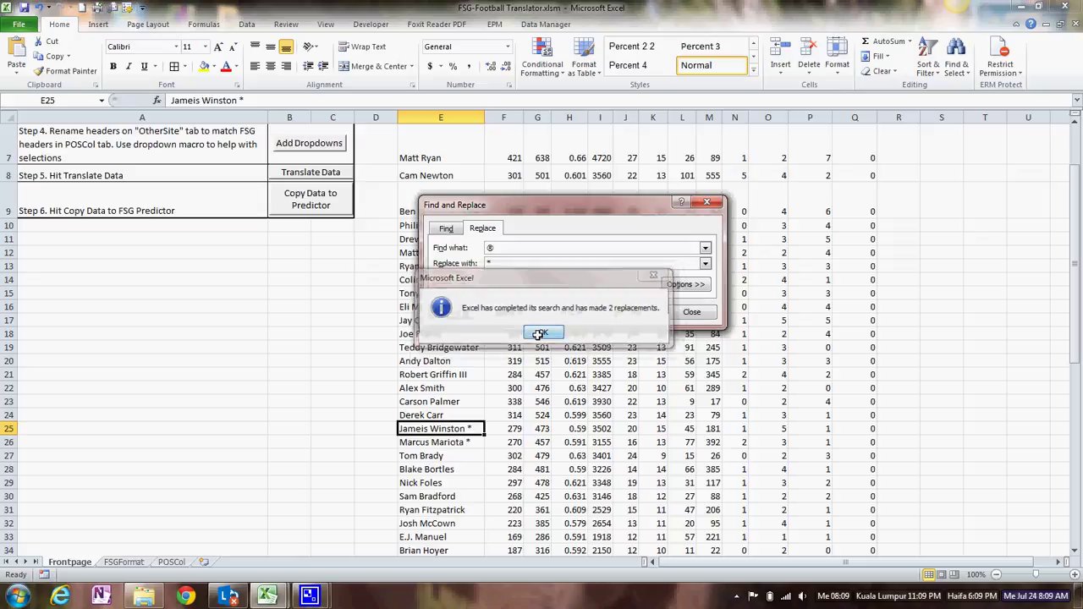
{"action": "left_click", "coordinate": [690, 313]}
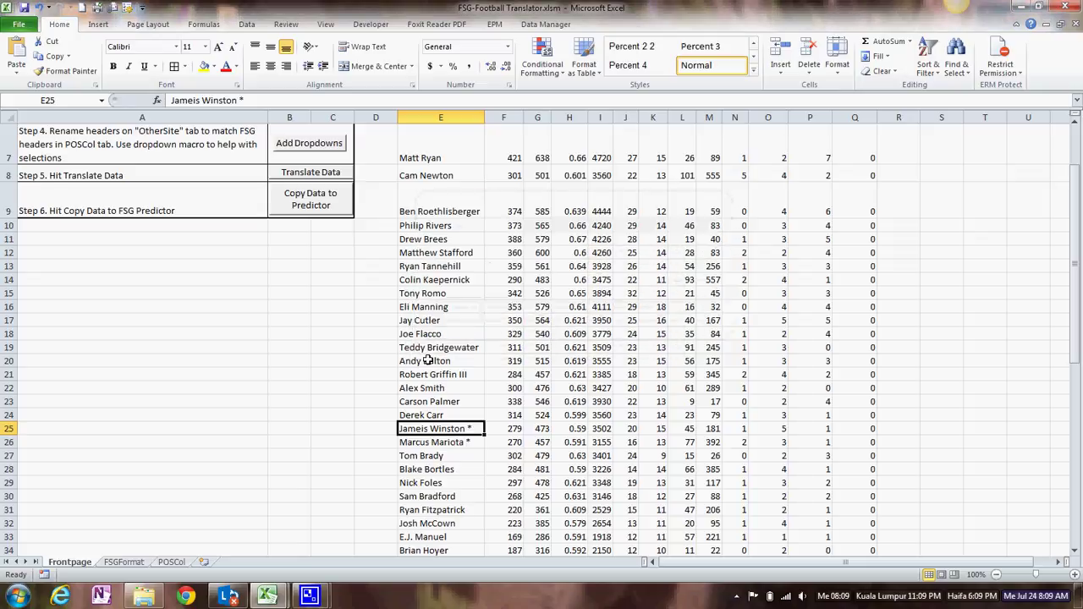
Step: Add the category dropdowns to the stat headers with the dropdown macro and dismiss its message
{"action": "scroll", "coordinate": [400, 342], "scroll_direction": "up", "scroll_amount": 2}
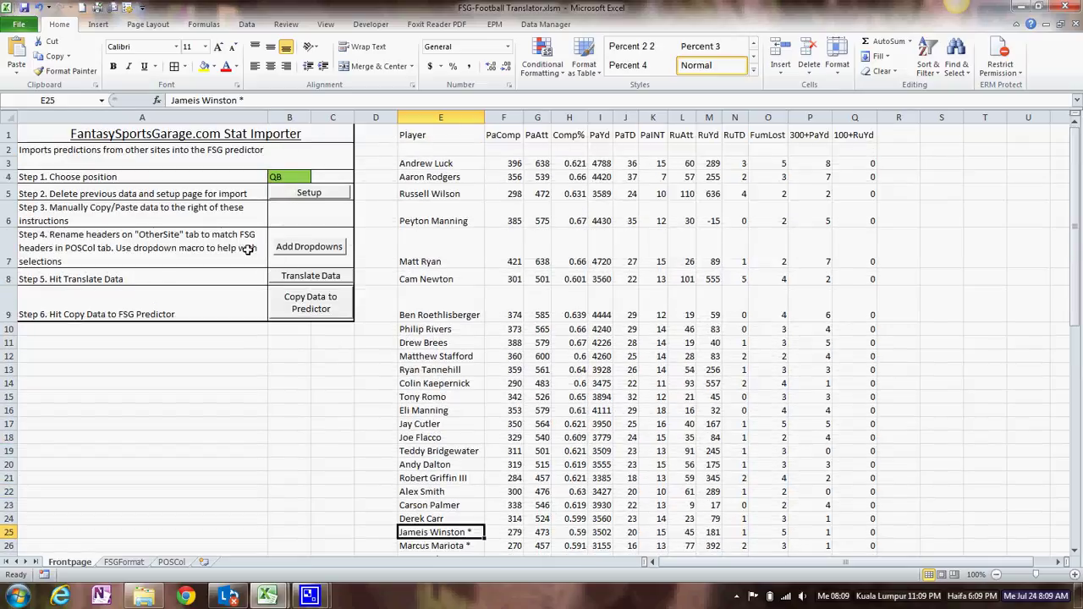
{"action": "left_click", "coordinate": [303, 247]}
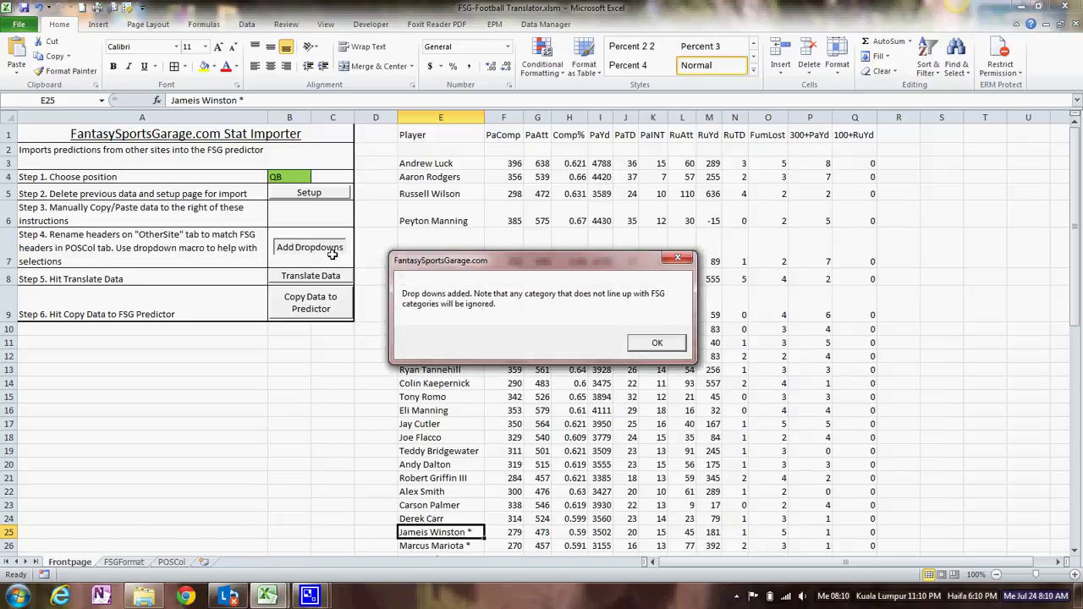
{"action": "left_click", "coordinate": [650, 342]}
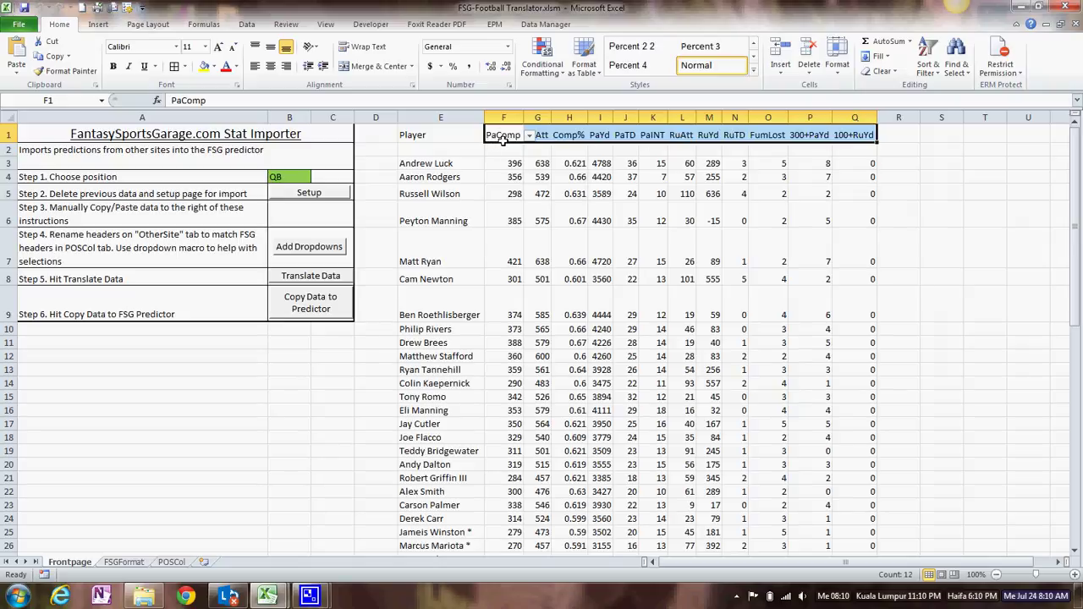
Step: Change the PaComp header in F1 to Comp and the PaAtt header in G1 to Att
{"action": "left_click", "coordinate": [529, 135]}
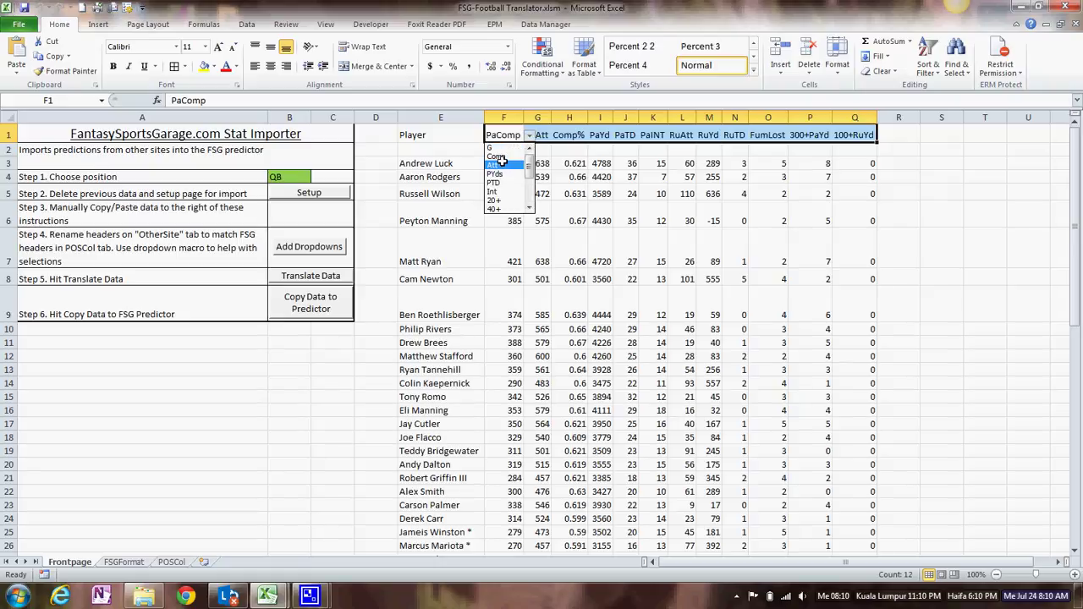
{"action": "left_click", "coordinate": [497, 157]}
{"action": "left_click", "coordinate": [533, 141]}
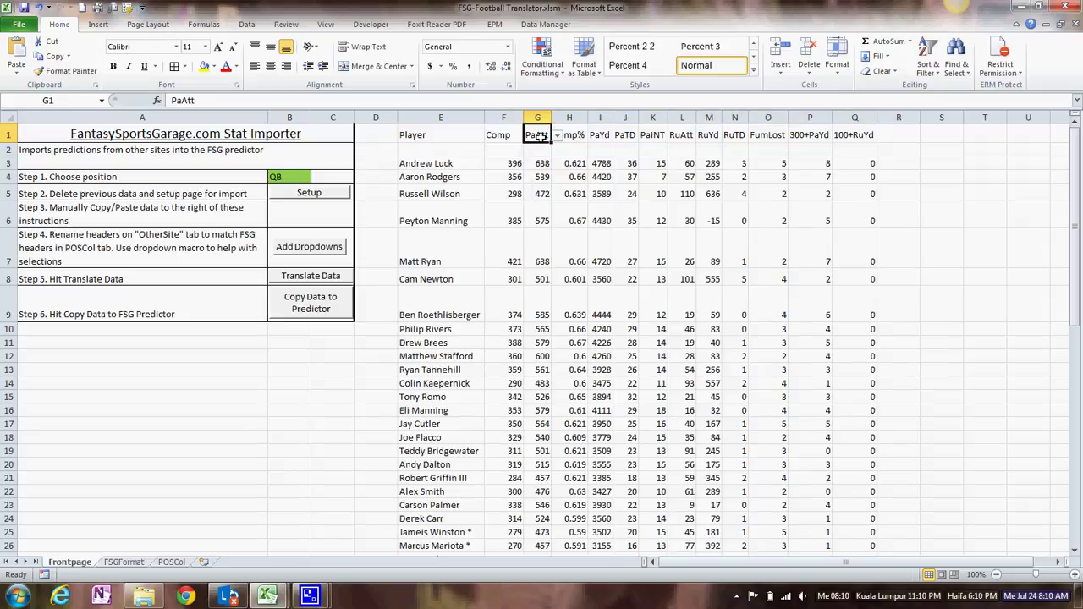
{"action": "left_click", "coordinate": [557, 136]}
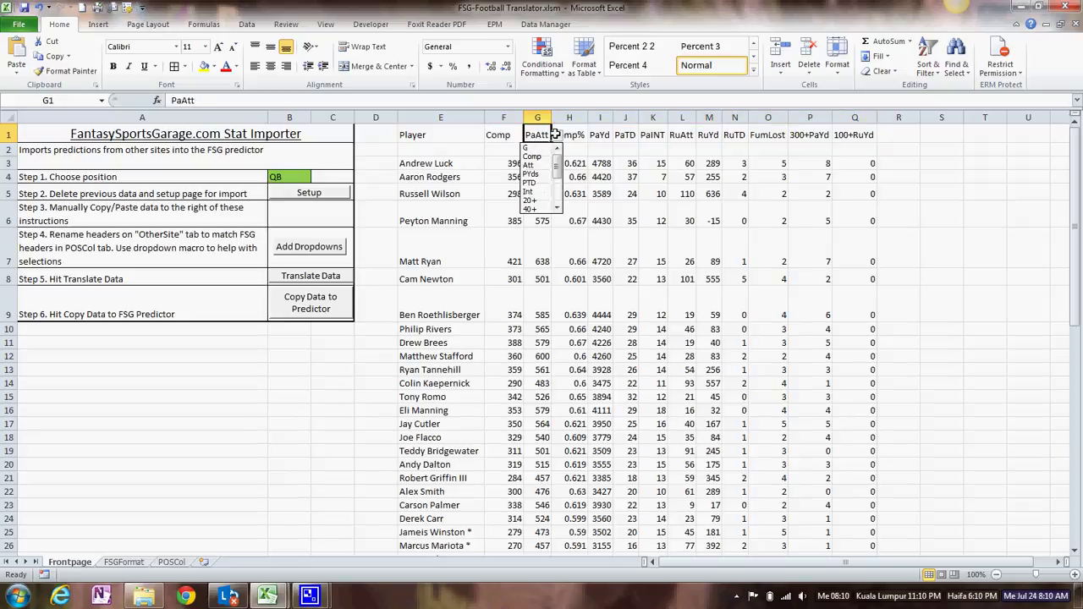
{"action": "left_click", "coordinate": [531, 164]}
{"action": "left_click", "coordinate": [569, 137]}
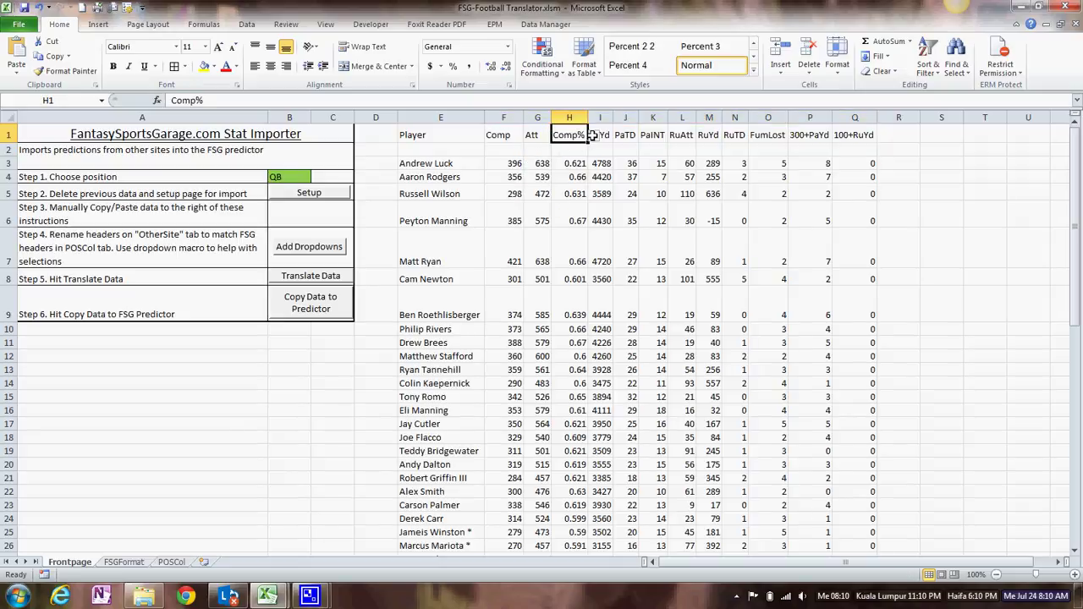
{"action": "left_click", "coordinate": [593, 138]}
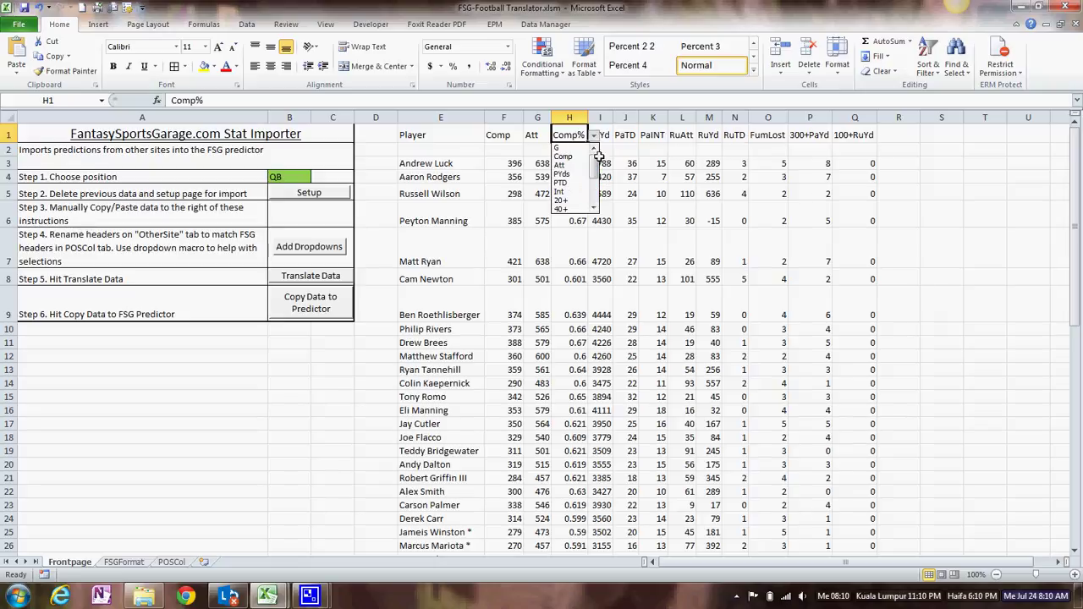
{"action": "left_click", "coordinate": [598, 135]}
Step: Change the PaYd header in I1 to PYds and the PaTD header in J1 to PTD
{"action": "left_click", "coordinate": [602, 137]}
{"action": "left_click", "coordinate": [621, 137]}
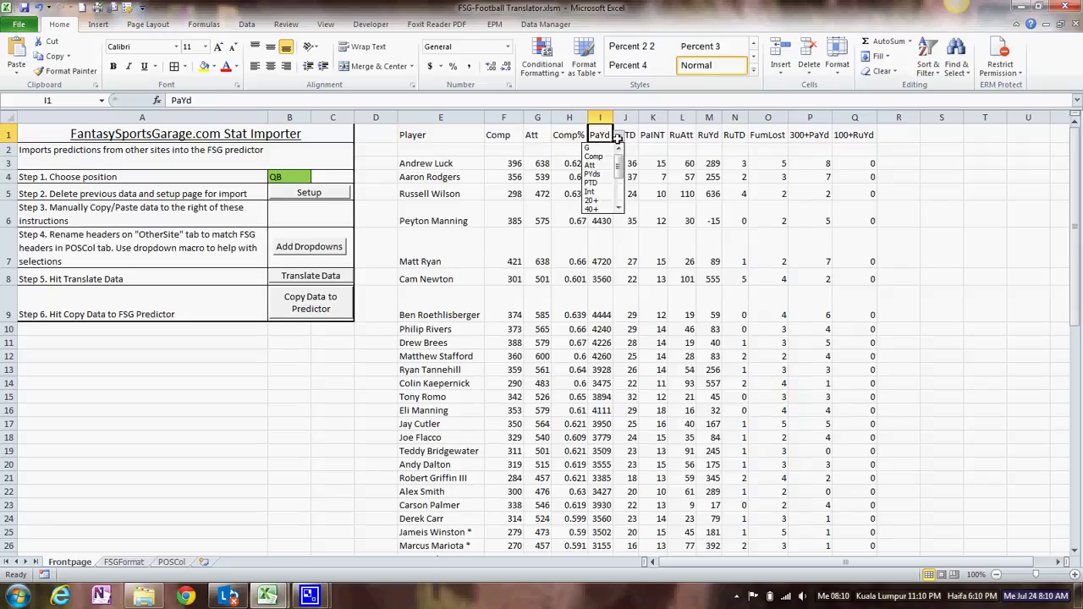
{"action": "left_click", "coordinate": [597, 171]}
{"action": "left_click", "coordinate": [625, 138]}
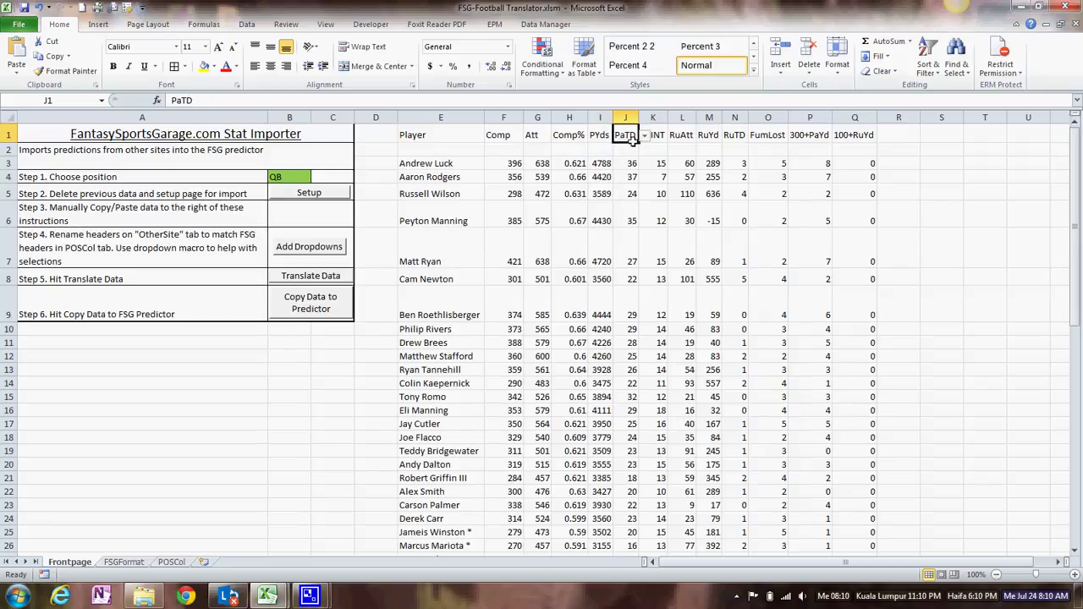
{"action": "left_click", "coordinate": [644, 137]}
{"action": "left_click", "coordinate": [622, 182]}
Step: Change the PaINT header in K1 to Int and the RuAtt header in L1 to Rush
{"action": "left_click", "coordinate": [658, 137]}
{"action": "left_click", "coordinate": [671, 136]}
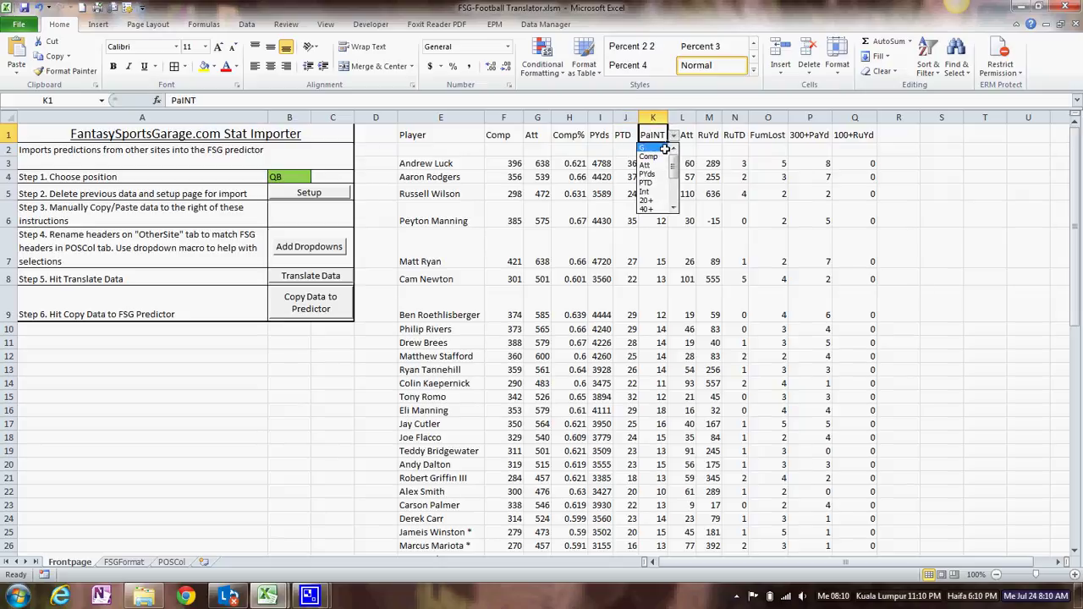
{"action": "left_click", "coordinate": [652, 185]}
{"action": "left_click", "coordinate": [688, 136]}
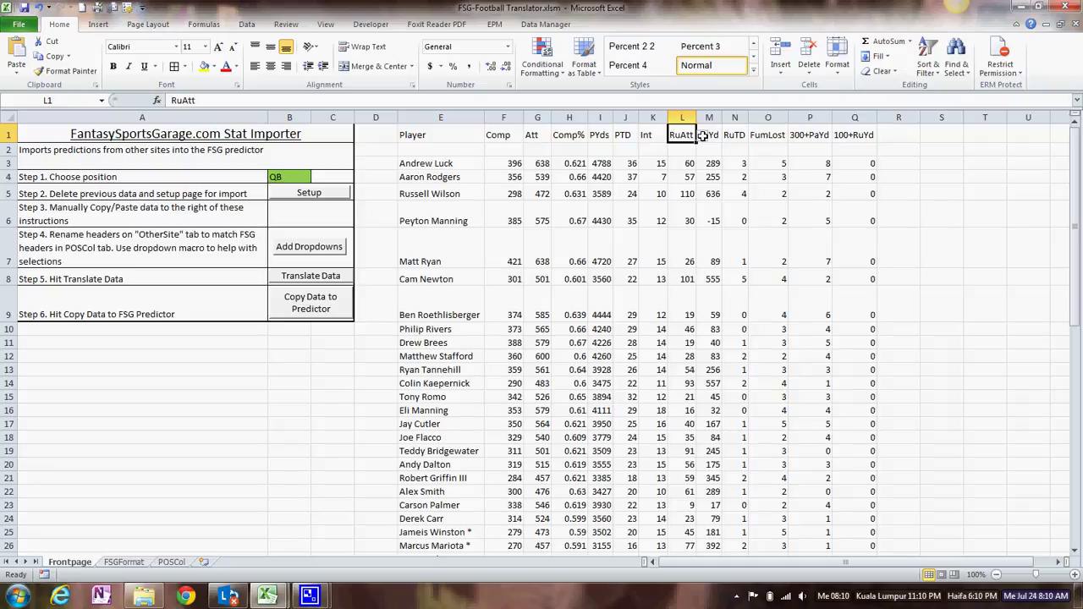
{"action": "left_click", "coordinate": [702, 136]}
{"action": "left_click_drag", "start_coordinate": [702, 164], "coordinate": [703, 193]}
{"action": "left_click", "coordinate": [683, 165]}
Step: Change the RuYd header in M1 to RYds and the RuTD header in N1 to RTD
{"action": "left_click", "coordinate": [715, 137]}
{"action": "left_click", "coordinate": [727, 135]}
{"action": "left_click_drag", "start_coordinate": [728, 163], "coordinate": [729, 188]}
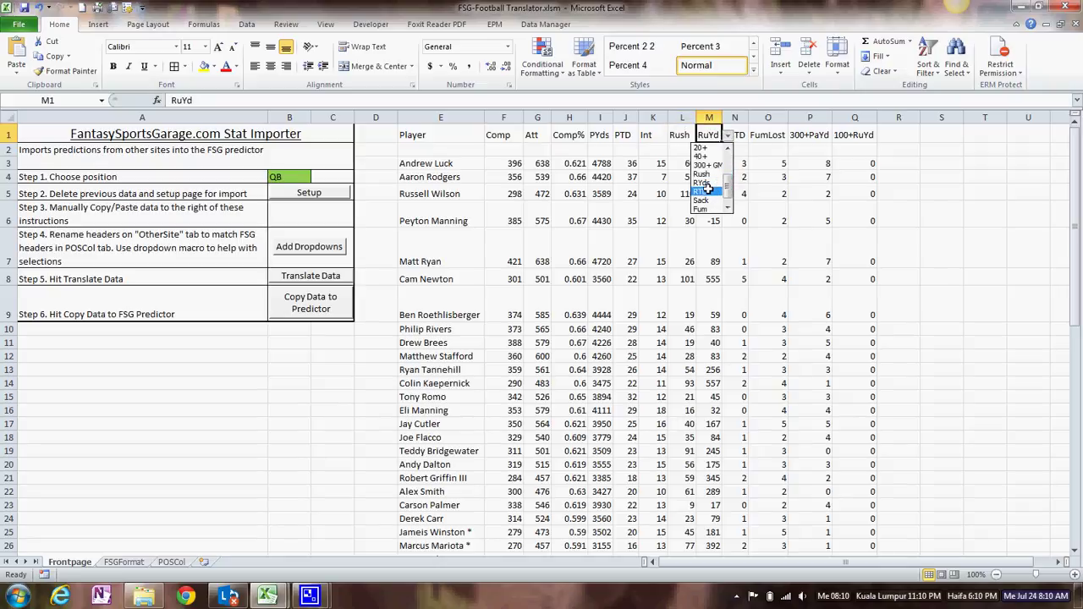
{"action": "left_click", "coordinate": [705, 182]}
{"action": "left_click", "coordinate": [742, 137]}
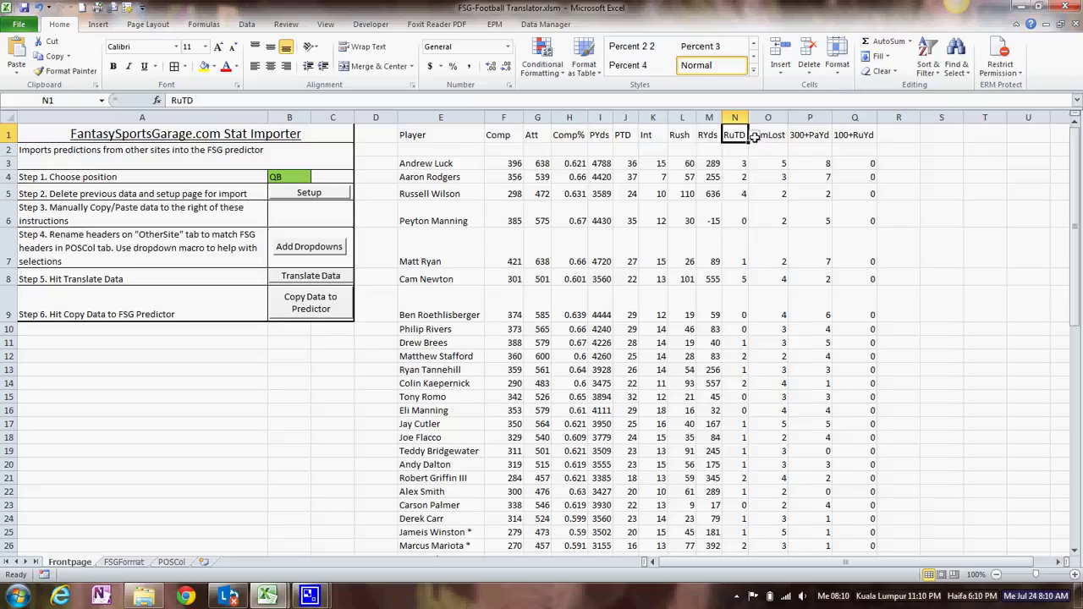
{"action": "left_click", "coordinate": [753, 136]}
{"action": "left_click_drag", "start_coordinate": [753, 162], "coordinate": [750, 181]}
{"action": "left_click", "coordinate": [728, 186]}
Step: Change the FumLost header in O1 to FumL and the 300+PaYd header in P1 to 300+ GM
{"action": "left_click", "coordinate": [785, 137]}
{"action": "left_click", "coordinate": [794, 135]}
{"action": "left_click_drag", "start_coordinate": [796, 155], "coordinate": [796, 190]}
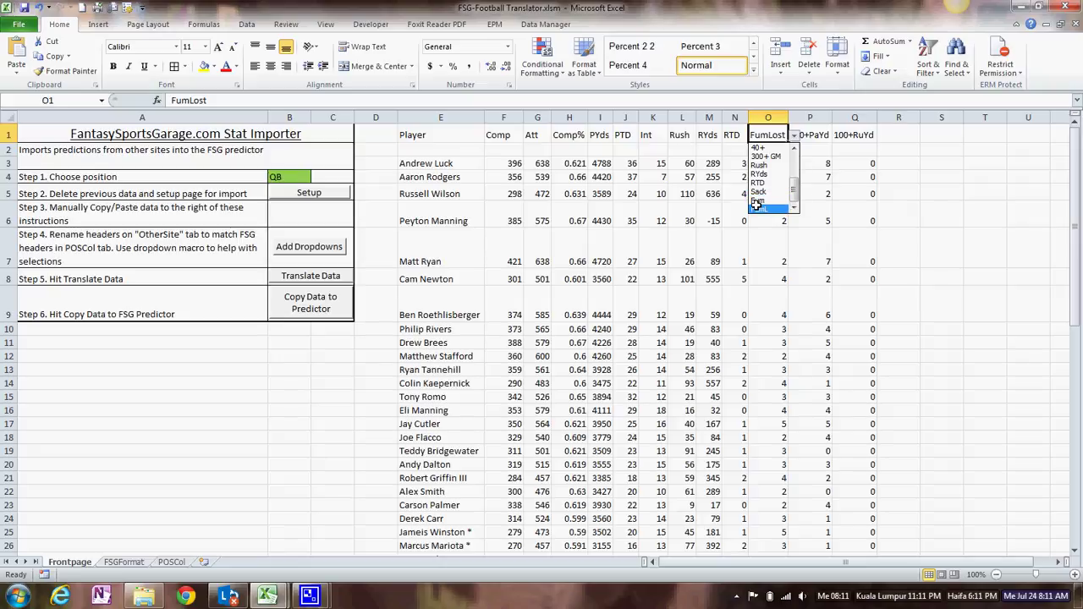
{"action": "left_click", "coordinate": [766, 208]}
{"action": "left_click", "coordinate": [812, 137]}
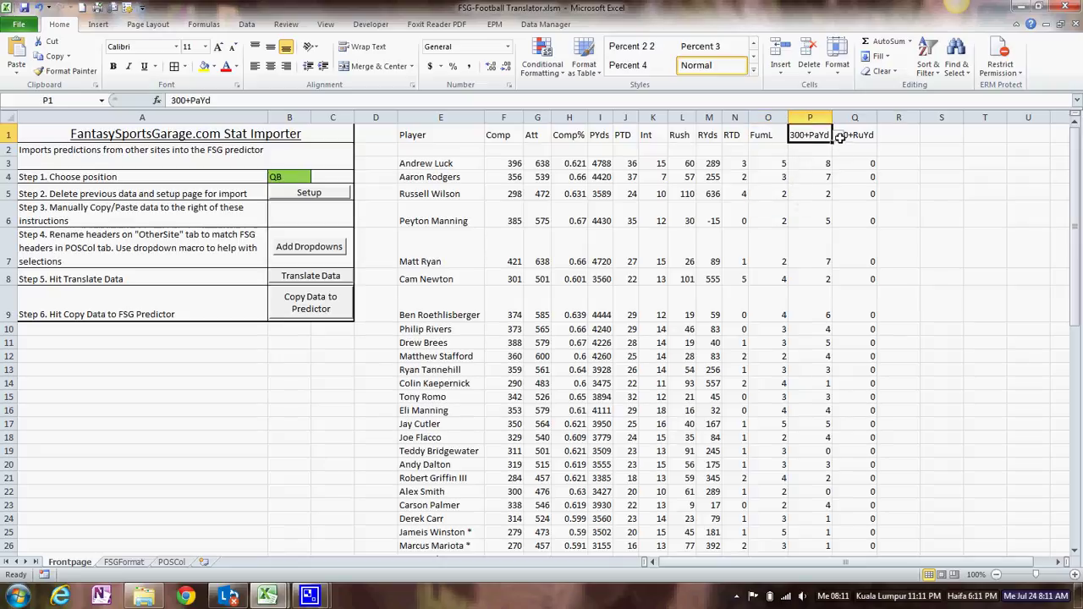
{"action": "left_click", "coordinate": [840, 137]}
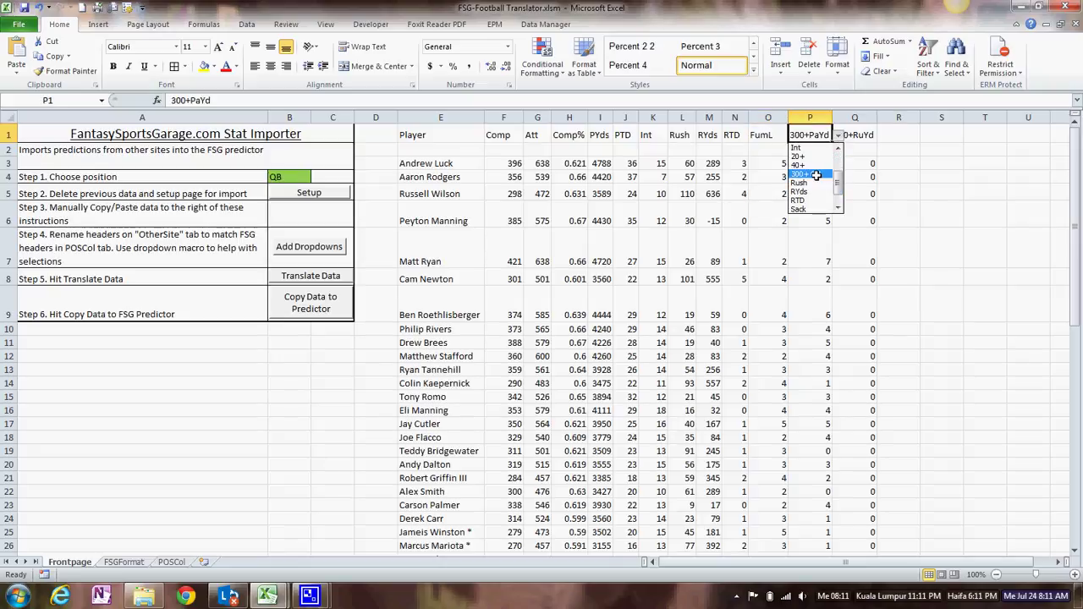
{"action": "left_click", "coordinate": [815, 173]}
{"action": "left_click", "coordinate": [855, 138]}
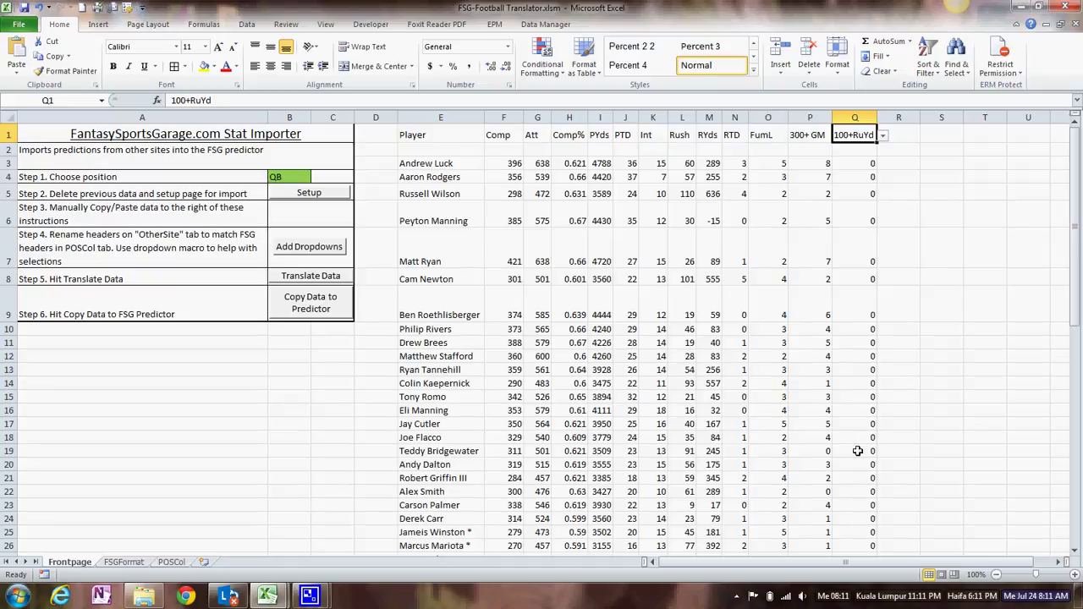
Step: Translate the quarterback data with the renamed headers and review the translated columns on the FSGFormat sheet
{"action": "left_click_drag", "start_coordinate": [859, 411], "coordinate": [859, 332]}
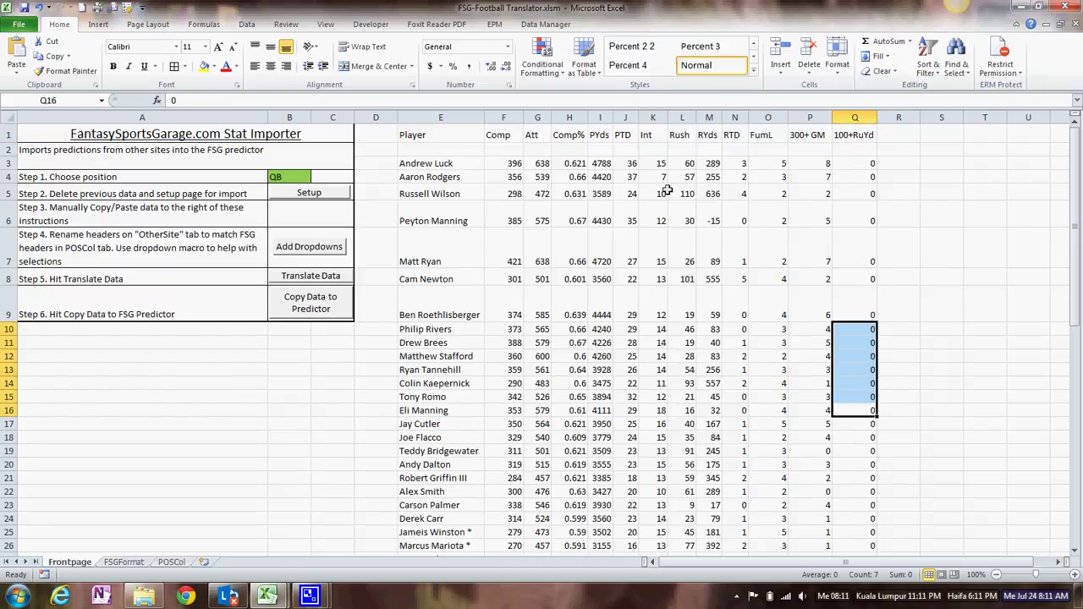
{"action": "left_click", "coordinate": [471, 165]}
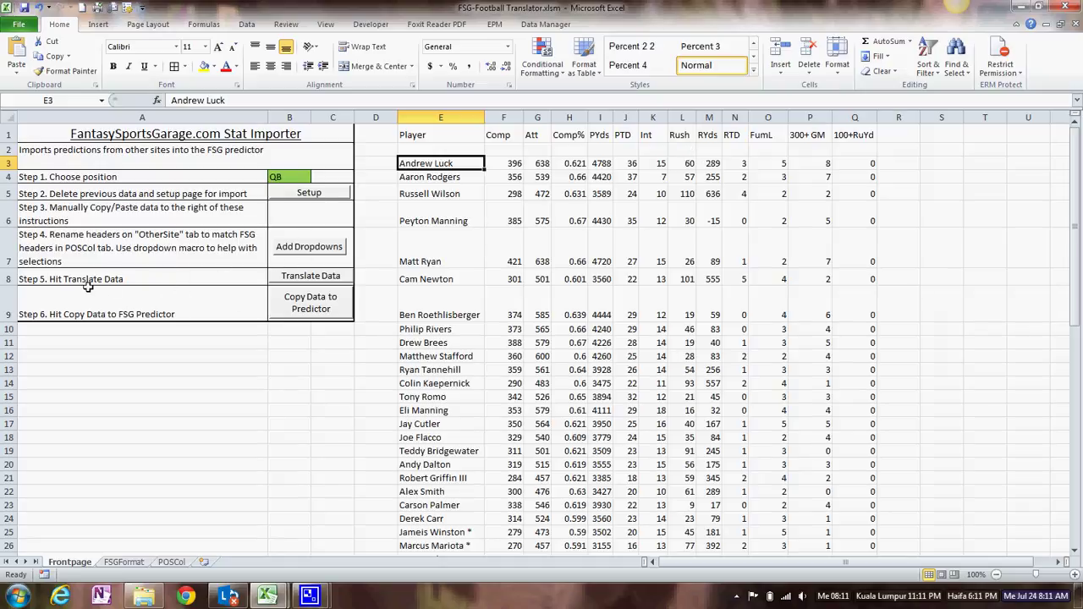
{"action": "left_click", "coordinate": [285, 276]}
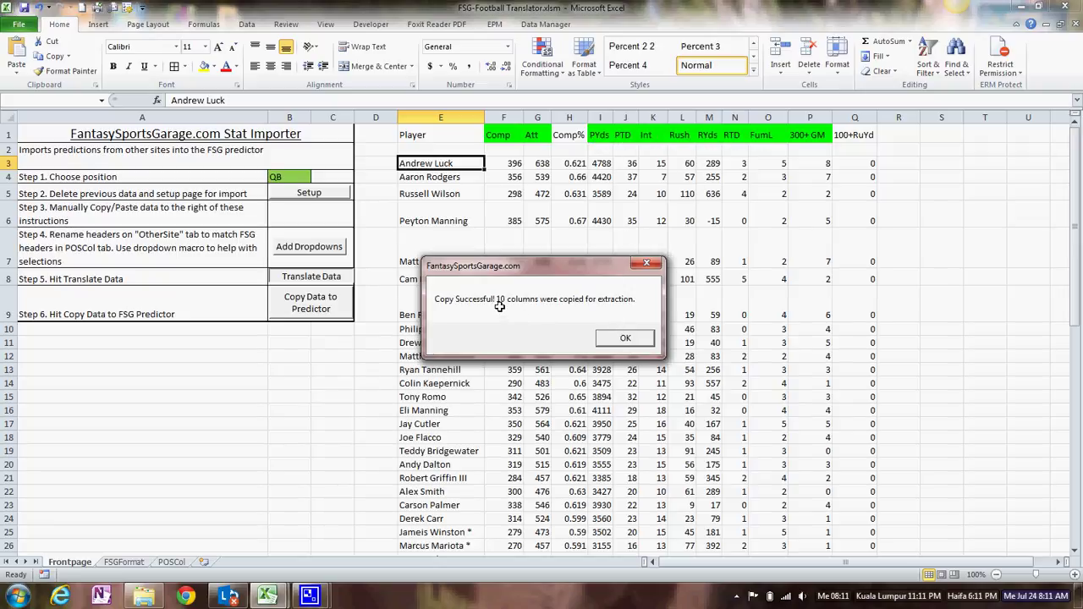
{"action": "left_click", "coordinate": [603, 336]}
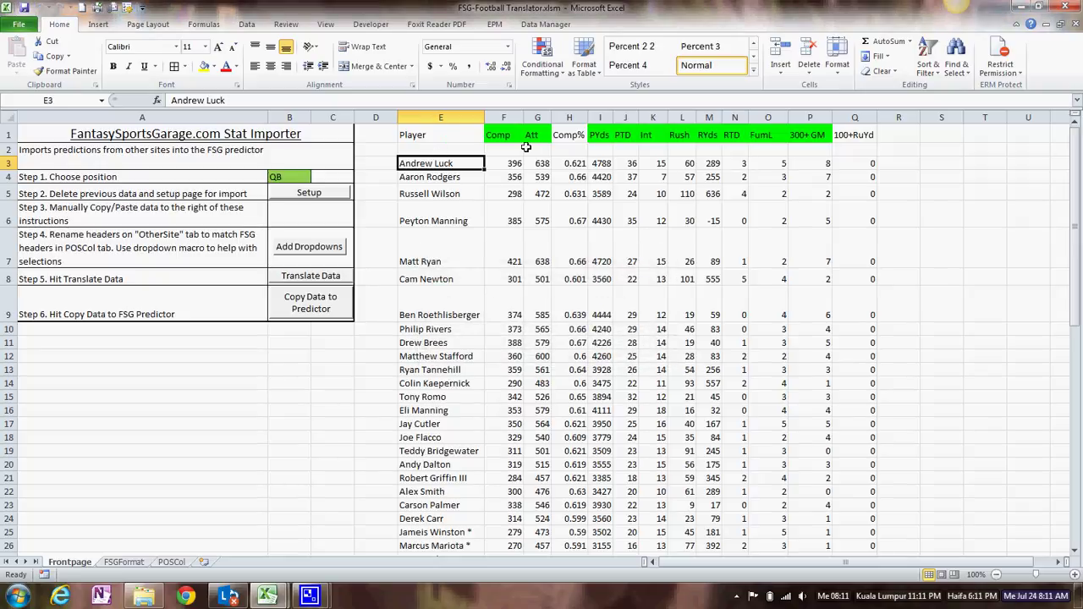
{"action": "left_click", "coordinate": [123, 562]}
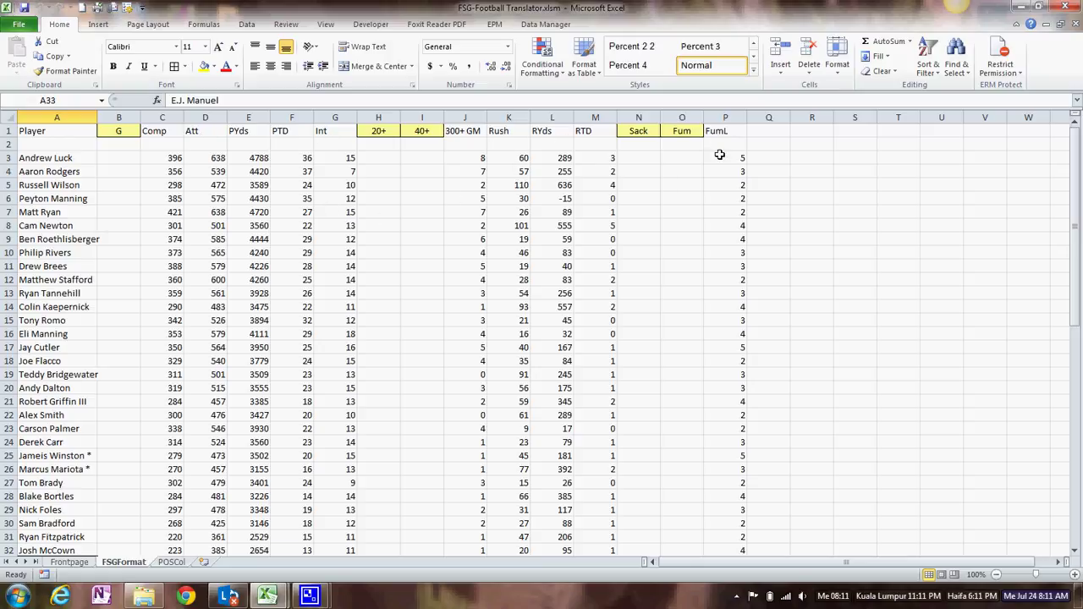
{"action": "left_click", "coordinate": [70, 562]}
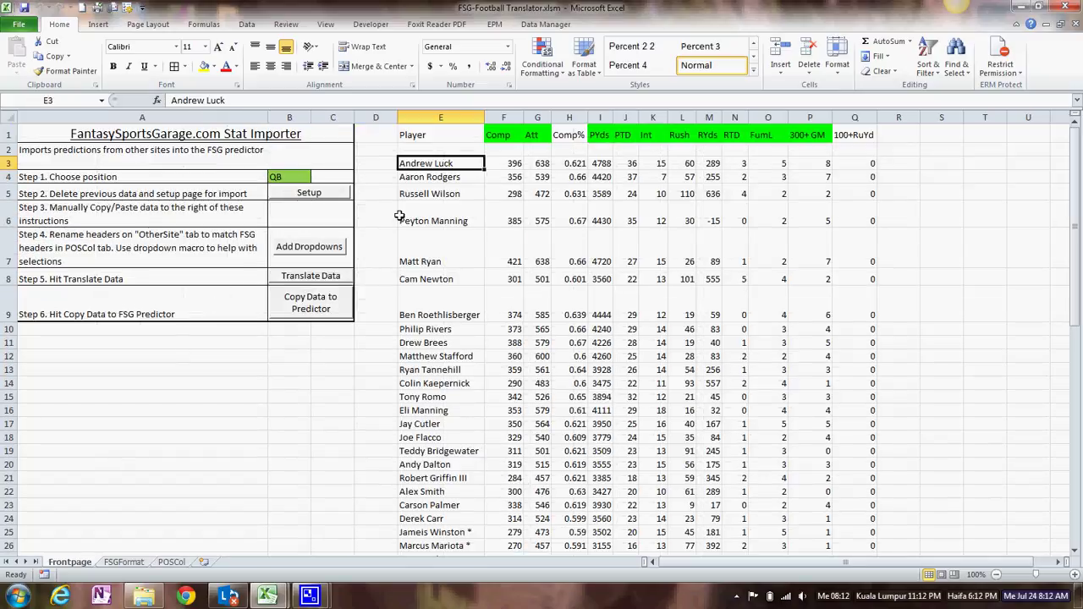
Step: Copy the translated data into FSG-Football-2015-predictor-rev1p0.xlsm, transferring it to Site1
{"action": "left_click", "coordinate": [297, 304]}
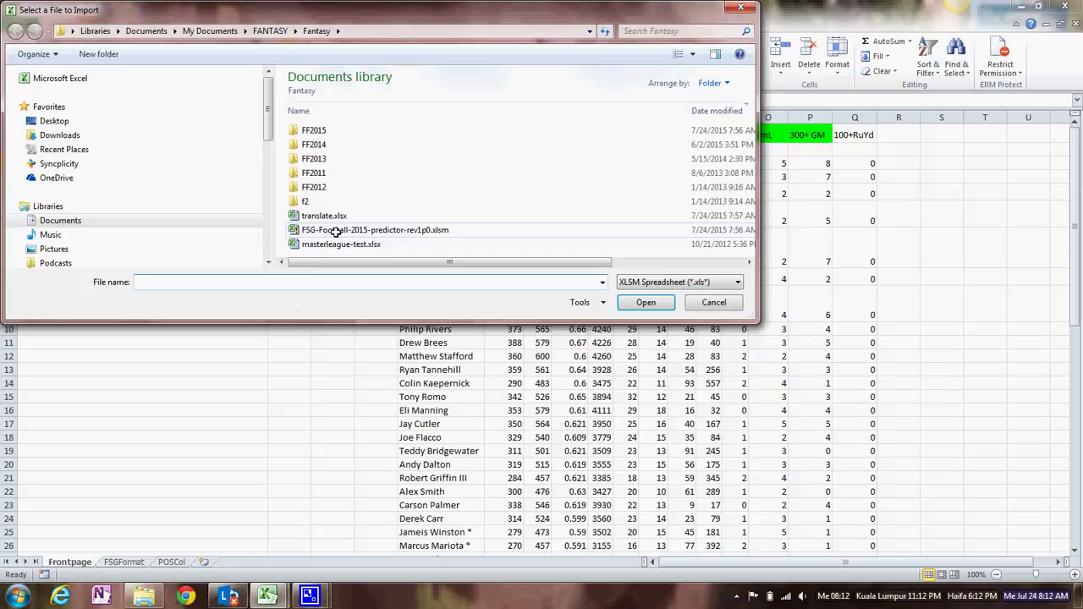
{"action": "double_click", "coordinate": [337, 231]}
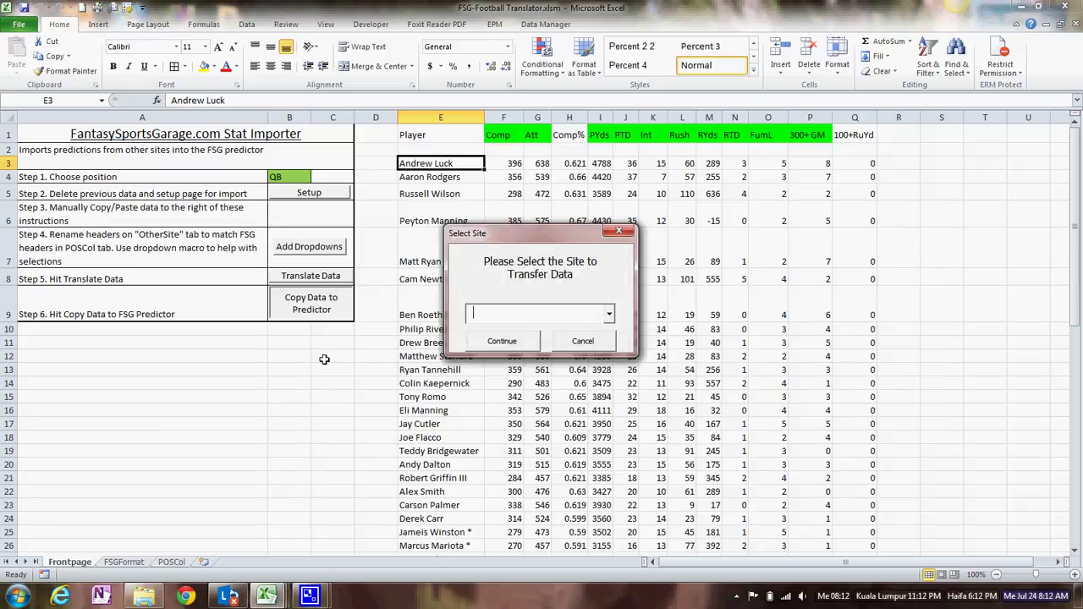
{"action": "left_click", "coordinate": [609, 315]}
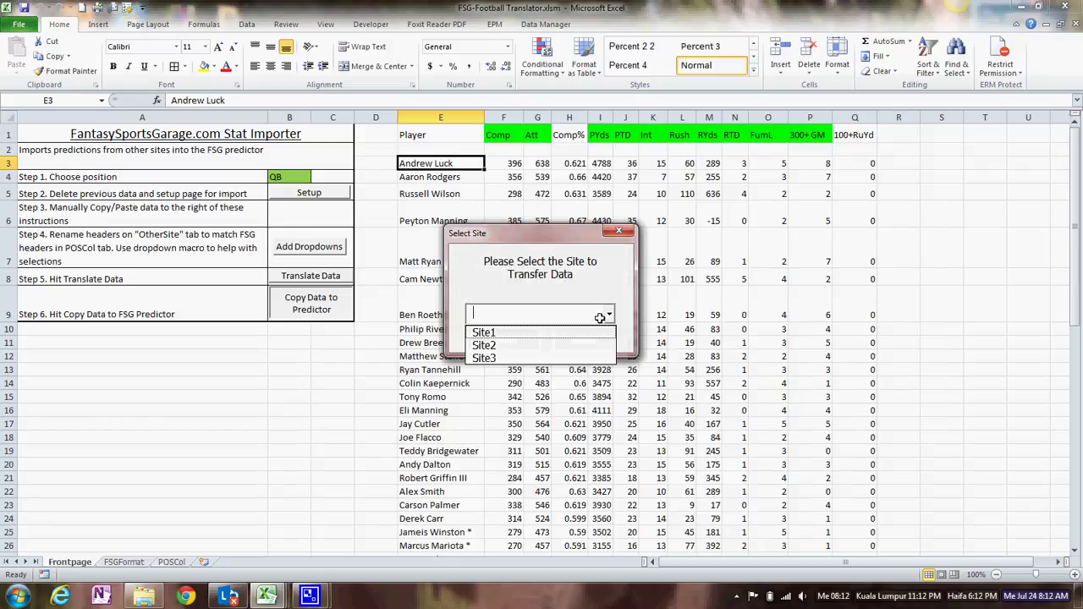
{"action": "left_click", "coordinate": [489, 333]}
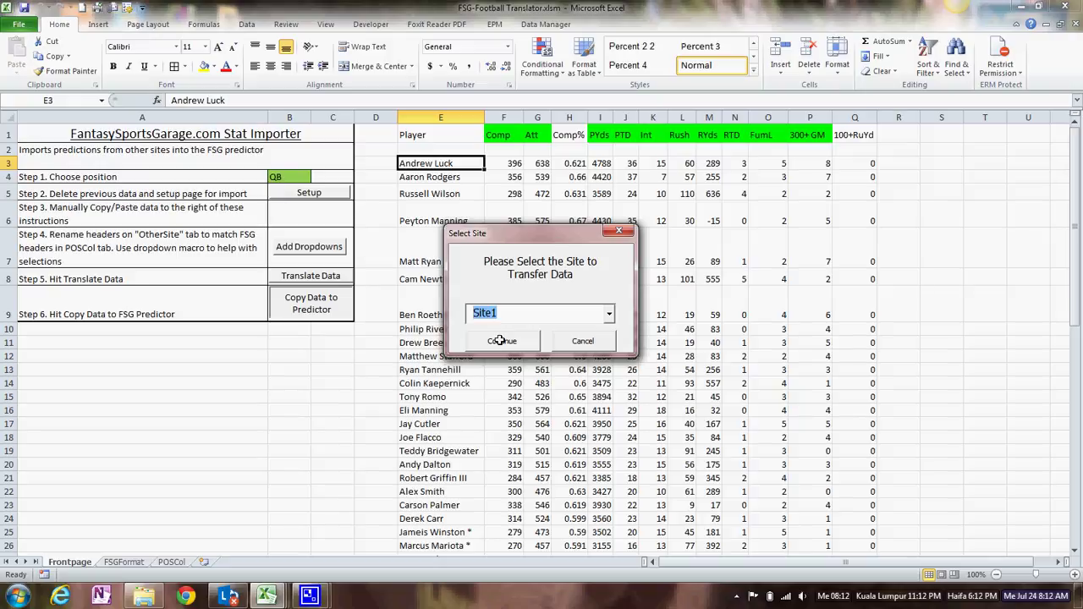
{"action": "left_click", "coordinate": [500, 340]}
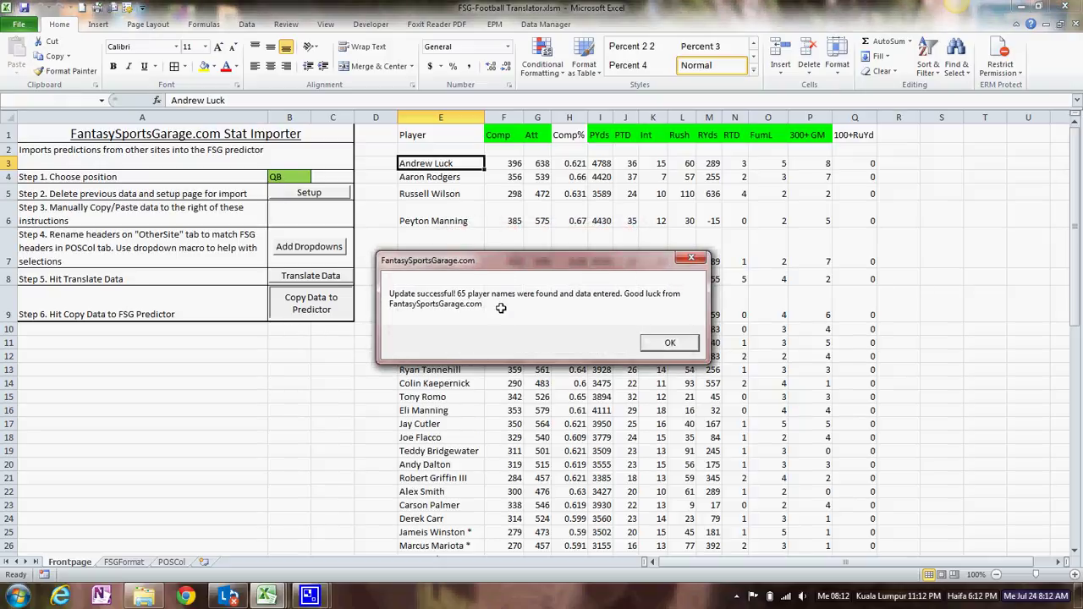
{"action": "left_click", "coordinate": [667, 342]}
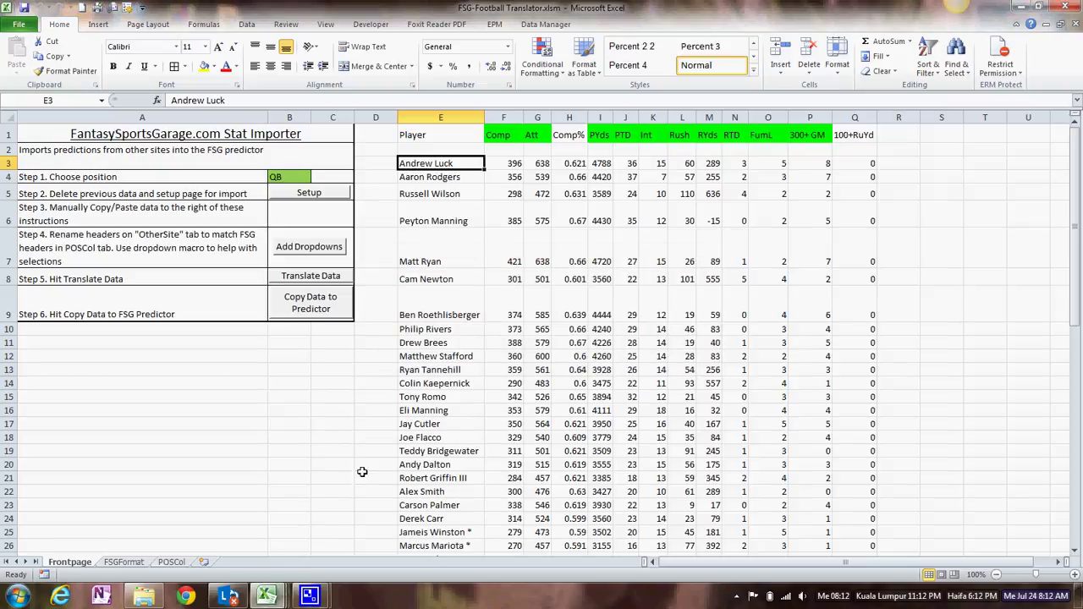
Step: Switch to the FSG-Football-2015-predictor-rev1p0.xlsm workbook, show its QB sheet and freeze the panes there
{"action": "mouse_move", "coordinate": [267, 597]}
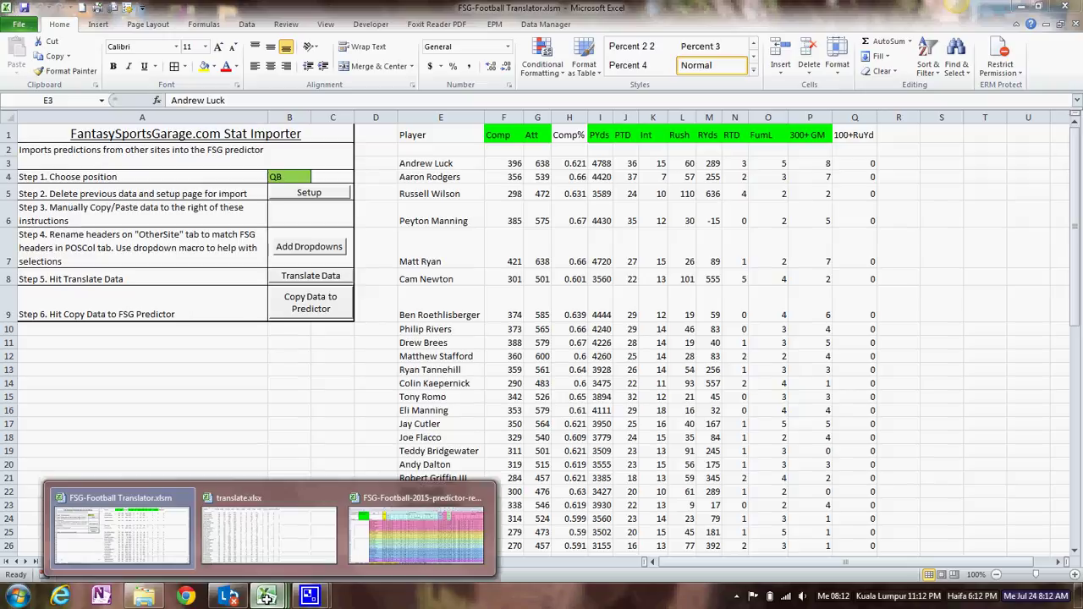
{"action": "left_click", "coordinate": [394, 540]}
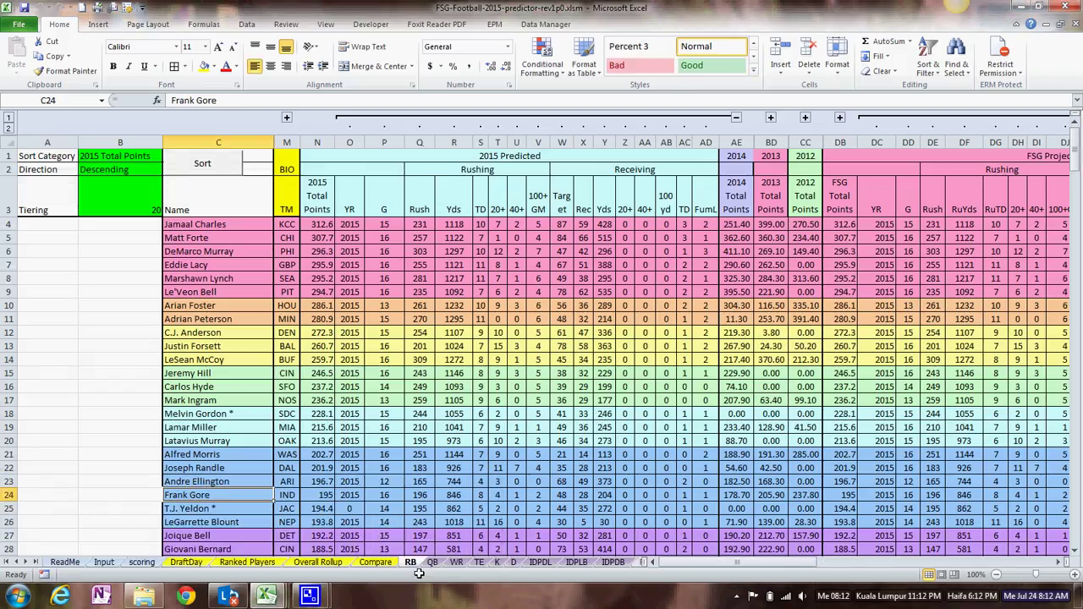
{"action": "left_click", "coordinate": [433, 563]}
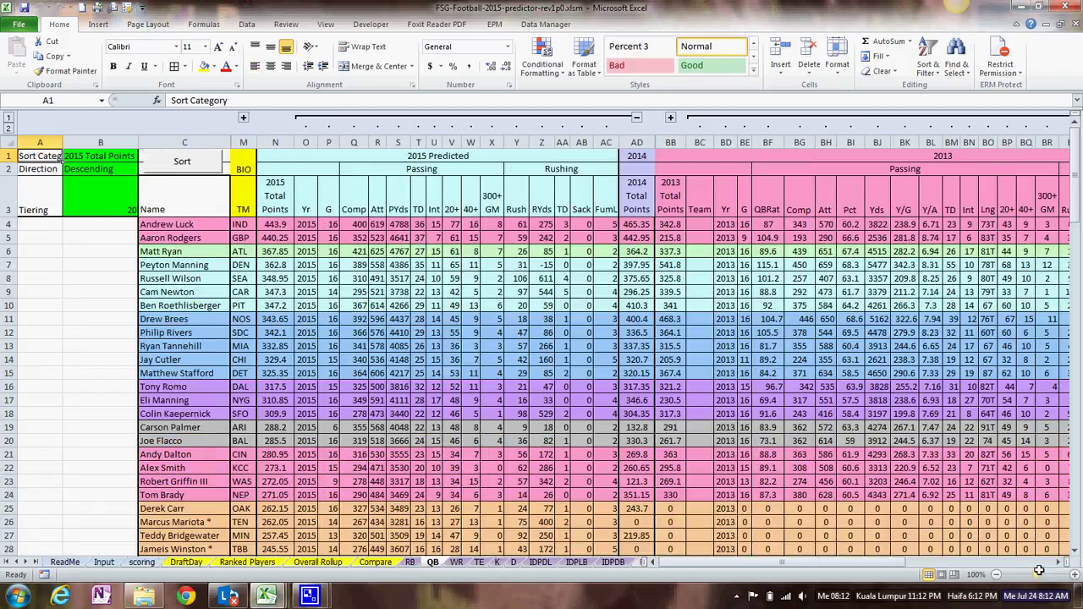
{"action": "left_click_drag", "start_coordinate": [1068, 559], "coordinate": [234, 447]}
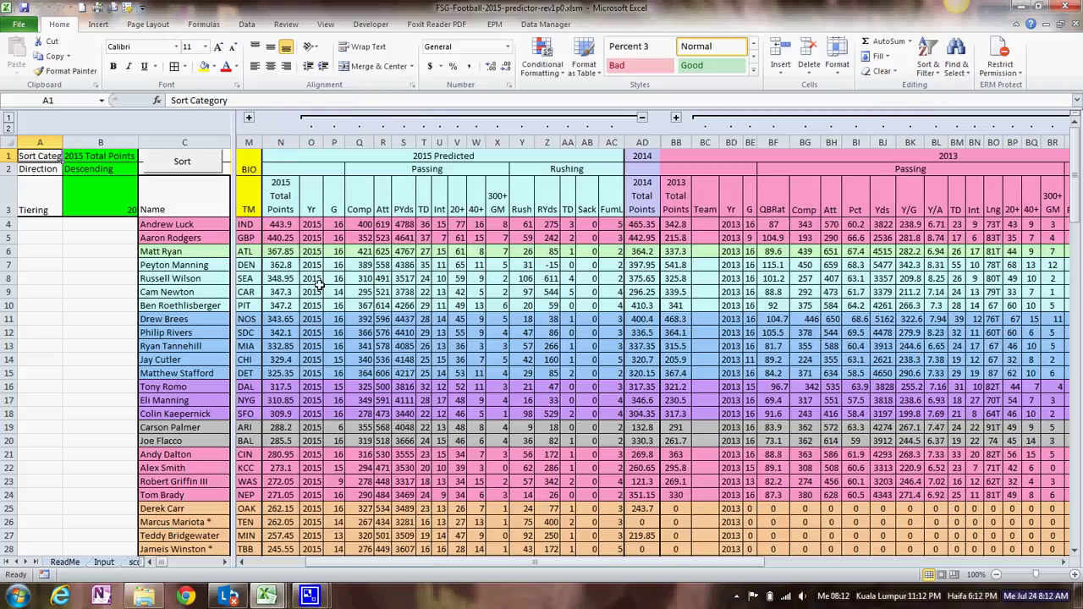
{"action": "left_click", "coordinate": [327, 22]}
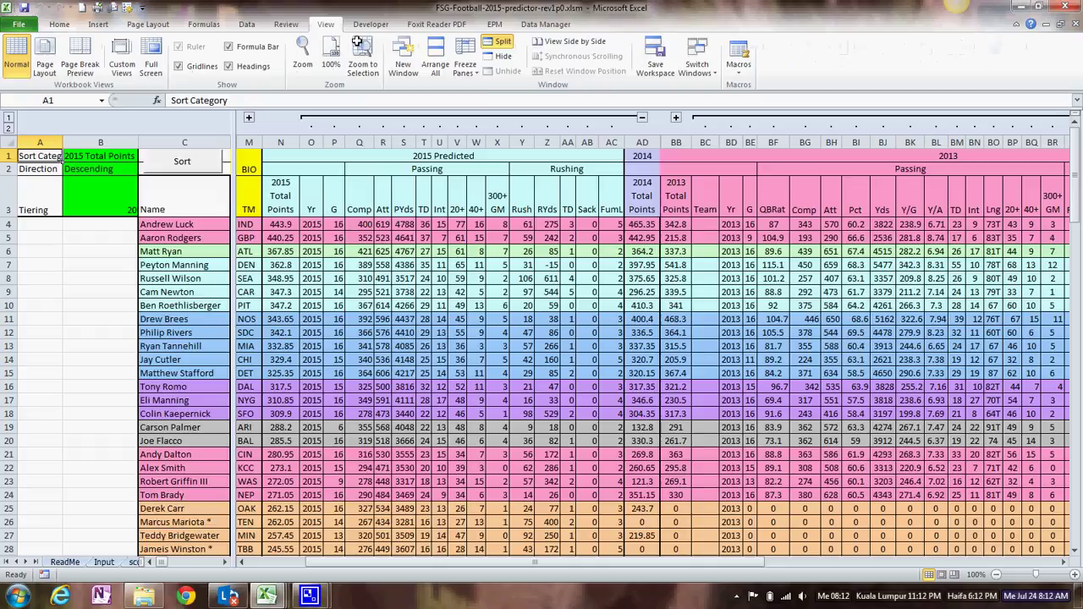
{"action": "left_click", "coordinate": [457, 56]}
{"action": "left_click", "coordinate": [498, 85]}
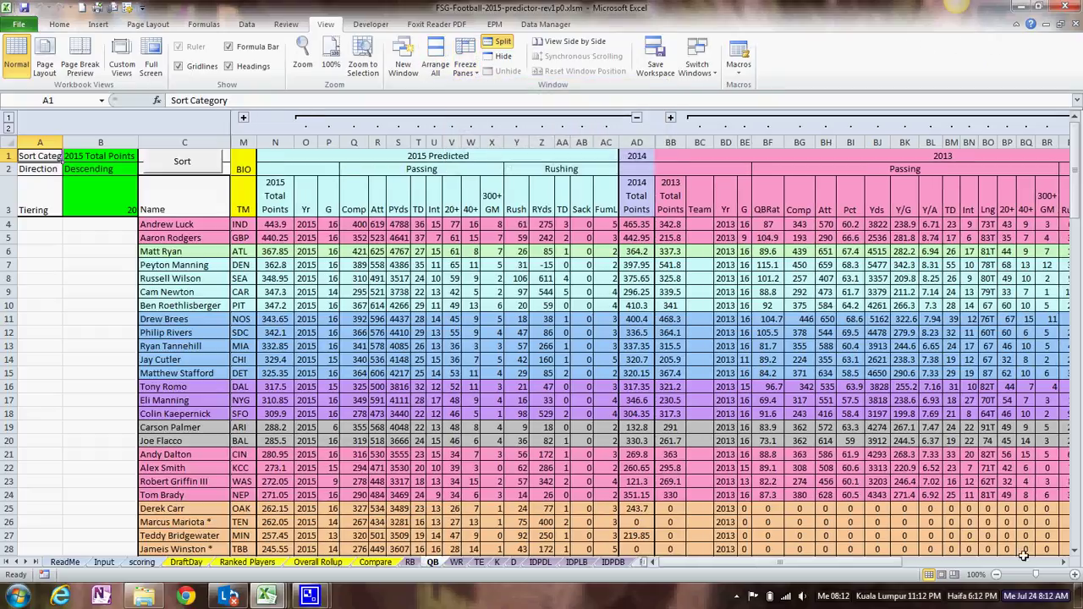
Step: Expand the Site1 column group on the QB sheet and review the transferred quarterback stats
{"action": "left_click_drag", "start_coordinate": [1064, 562], "coordinate": [1064, 562]}
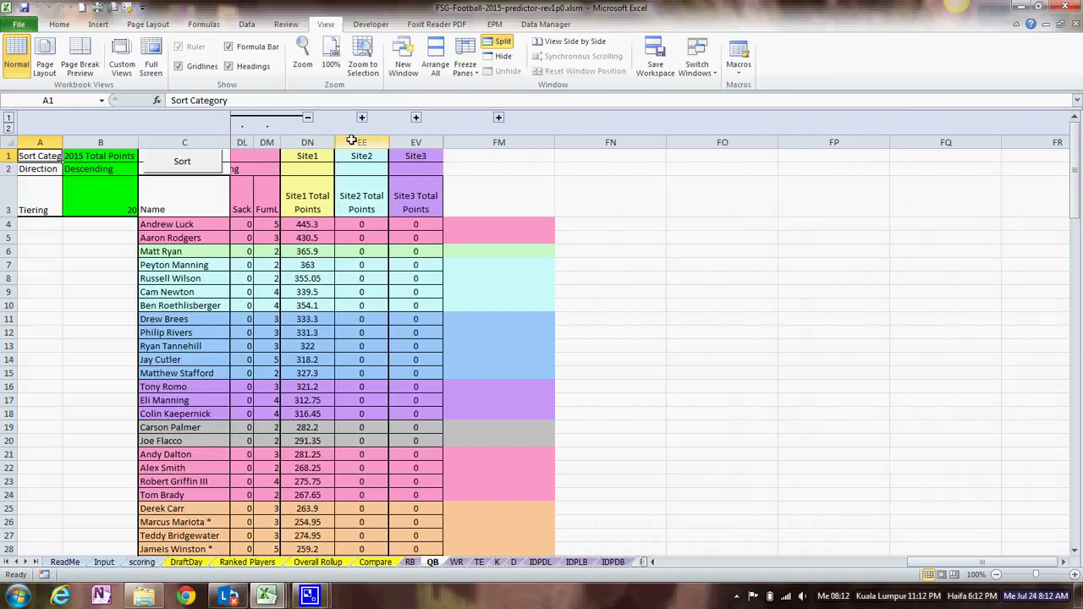
{"action": "left_click", "coordinate": [361, 116]}
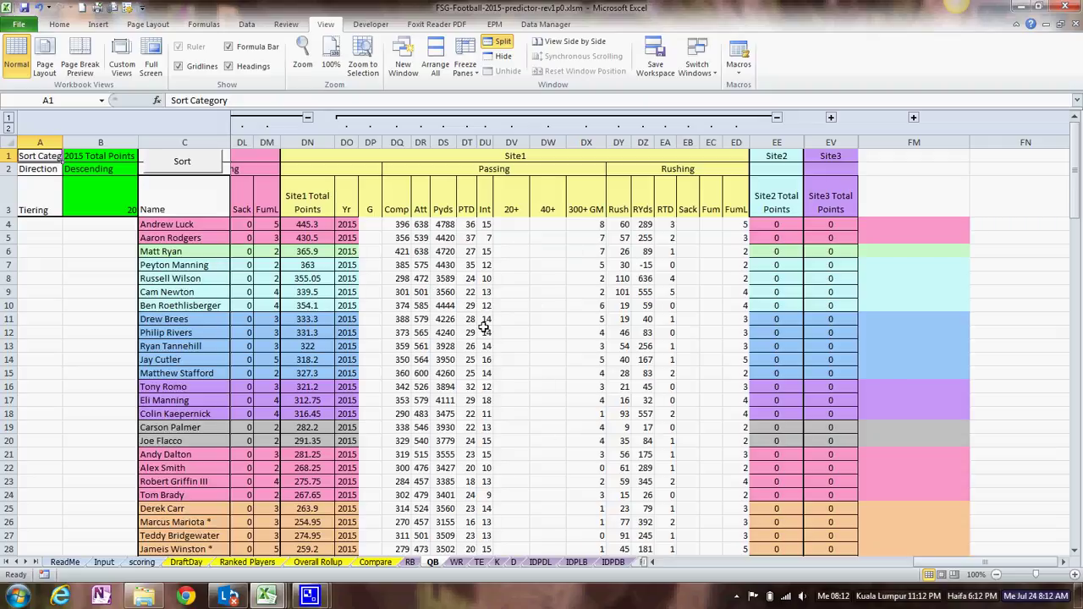
{"action": "scroll", "coordinate": [484, 327], "scroll_direction": "down", "scroll_amount": 2}
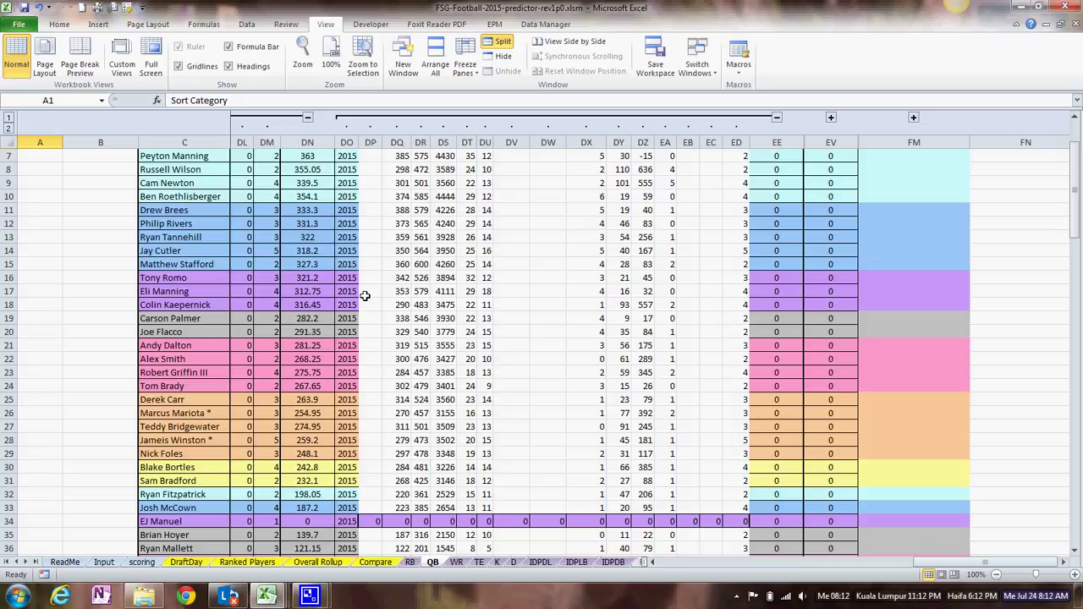
{"action": "scroll", "coordinate": [282, 378], "scroll_direction": "down", "scroll_amount": 6}
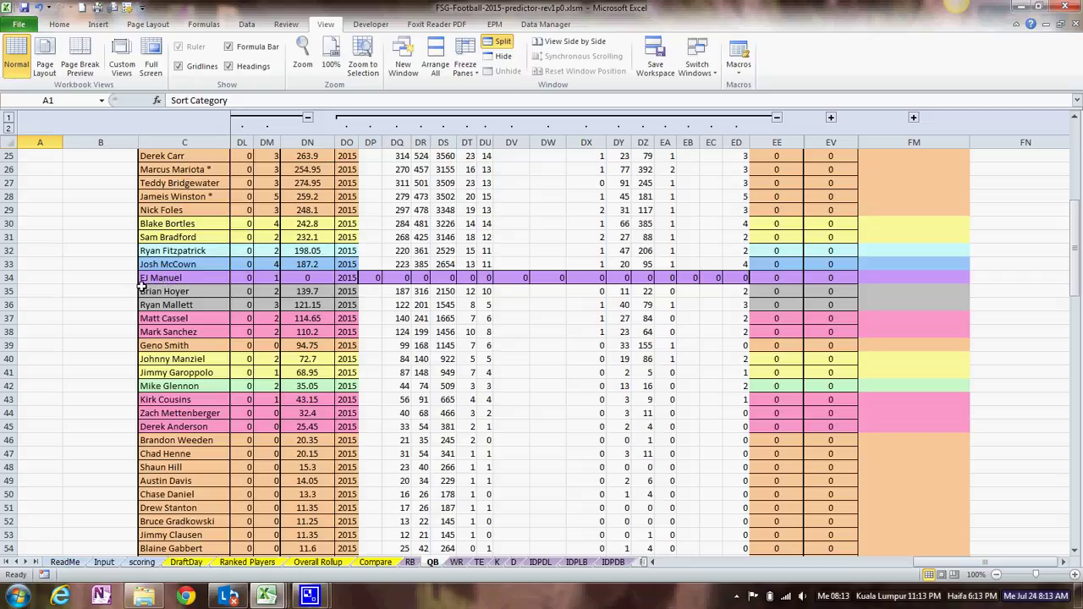
Step: Compare the spelling of EJ Manuel in C34 of the QB sheet with the translator's player list
{"action": "left_click", "coordinate": [167, 280]}
{"action": "mouse_move", "coordinate": [266, 597]}
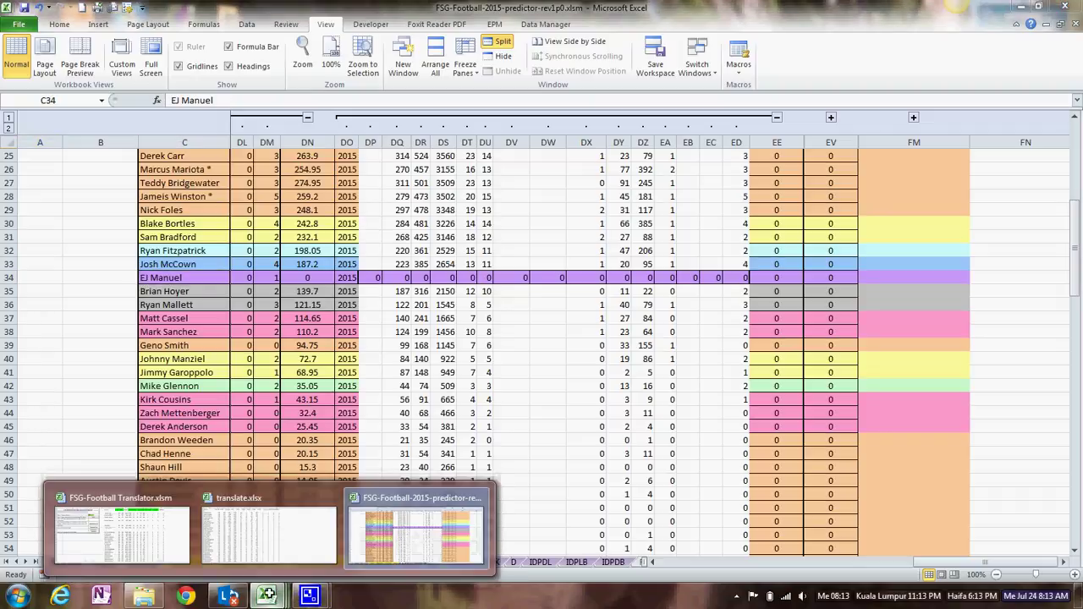
{"action": "left_click", "coordinate": [153, 534]}
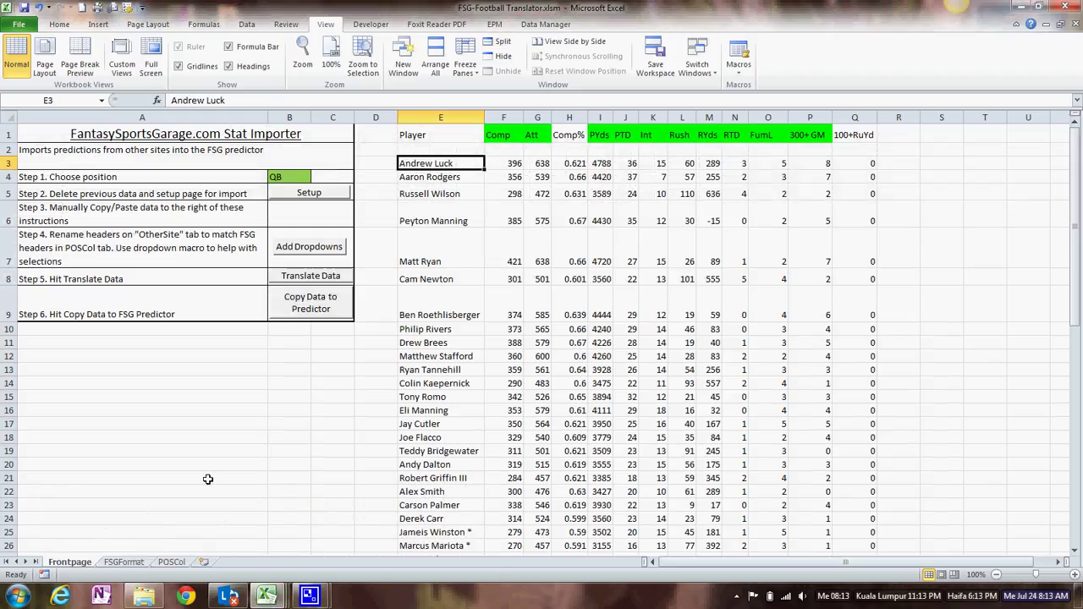
{"action": "scroll", "coordinate": [362, 393], "scroll_direction": "down", "scroll_amount": 3}
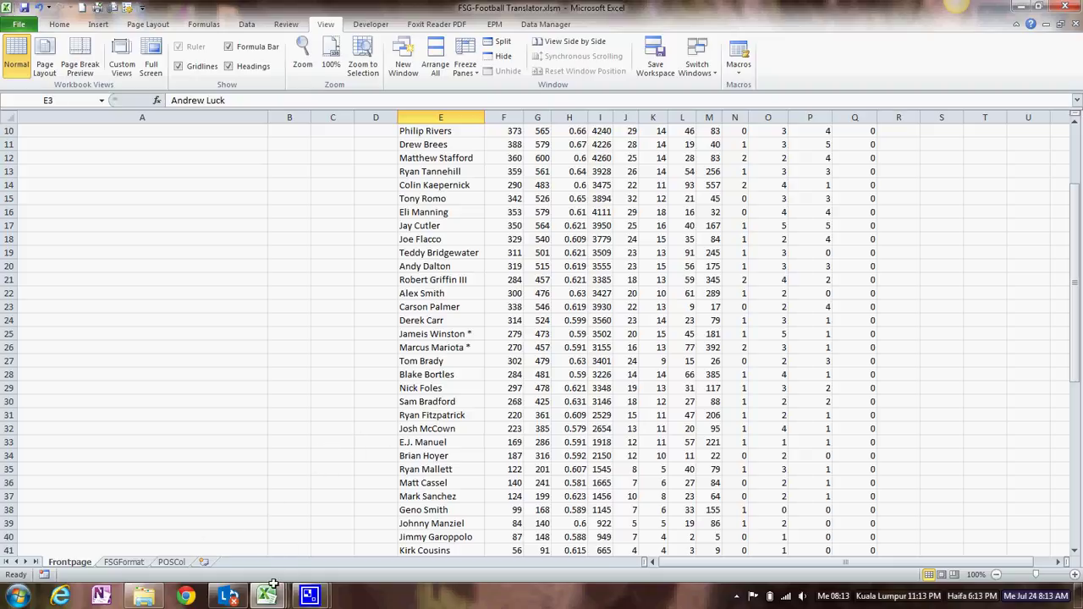
Step: Copy the name EJ Manuel from C34 of the predictor's QB sheet and paste it as values into E33 of the translator's Frontpage
{"action": "mouse_move", "coordinate": [267, 597]}
{"action": "left_click", "coordinate": [419, 524]}
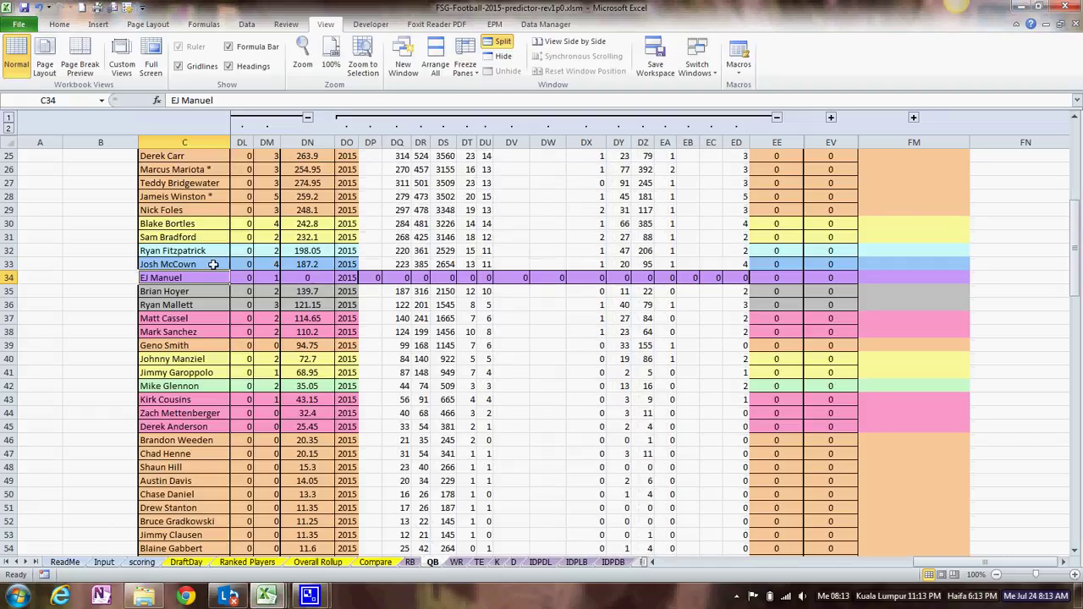
{"action": "right_click", "coordinate": [176, 278]}
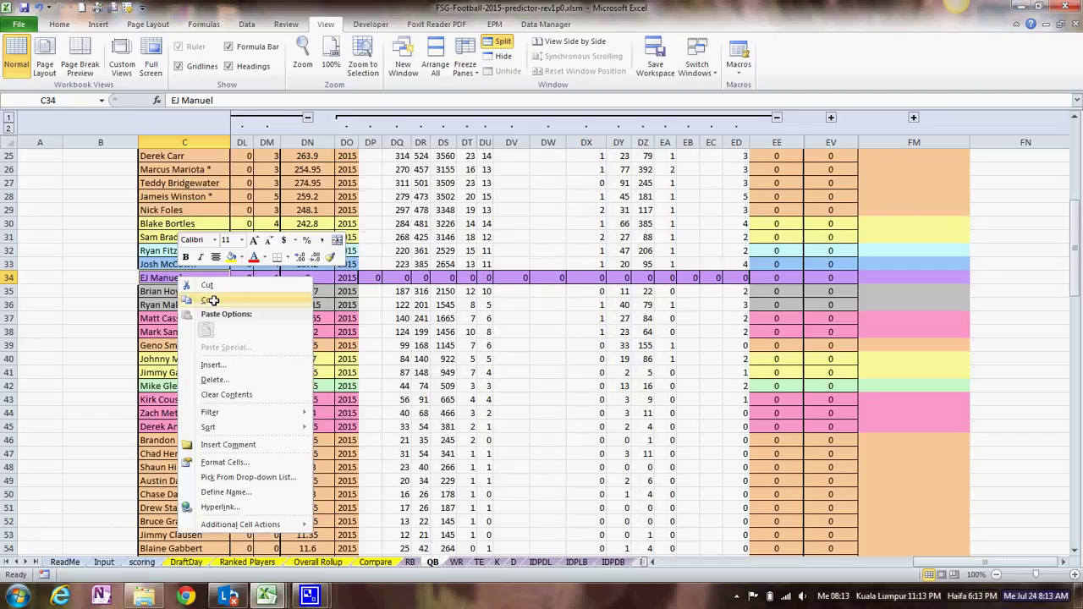
{"action": "left_click", "coordinate": [211, 301]}
{"action": "mouse_move", "coordinate": [267, 597]}
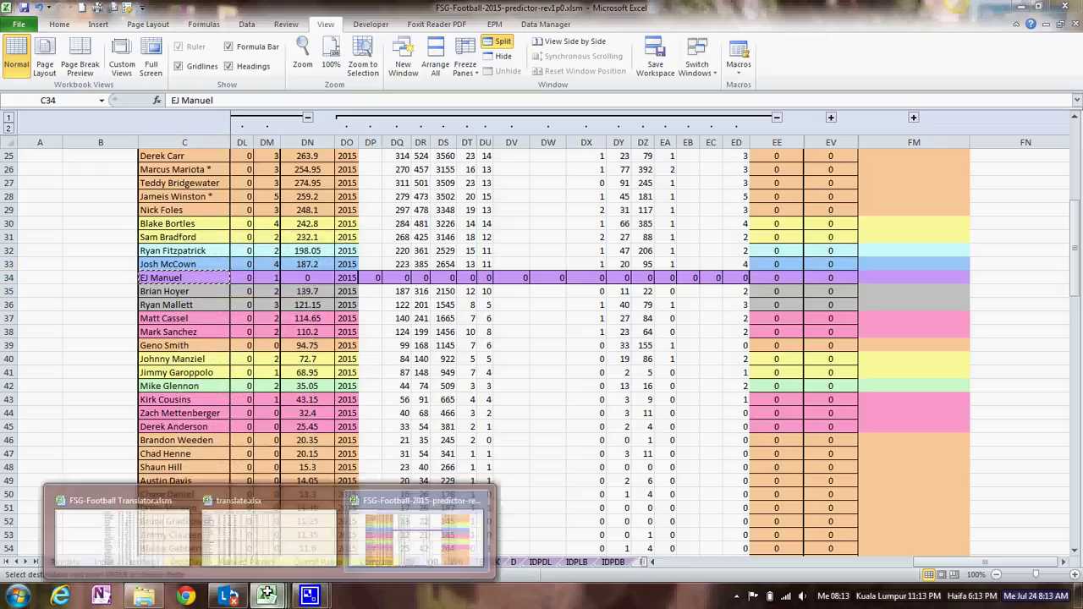
{"action": "left_click", "coordinate": [128, 519]}
{"action": "left_click", "coordinate": [406, 442]}
{"action": "right_click", "coordinate": [406, 442]}
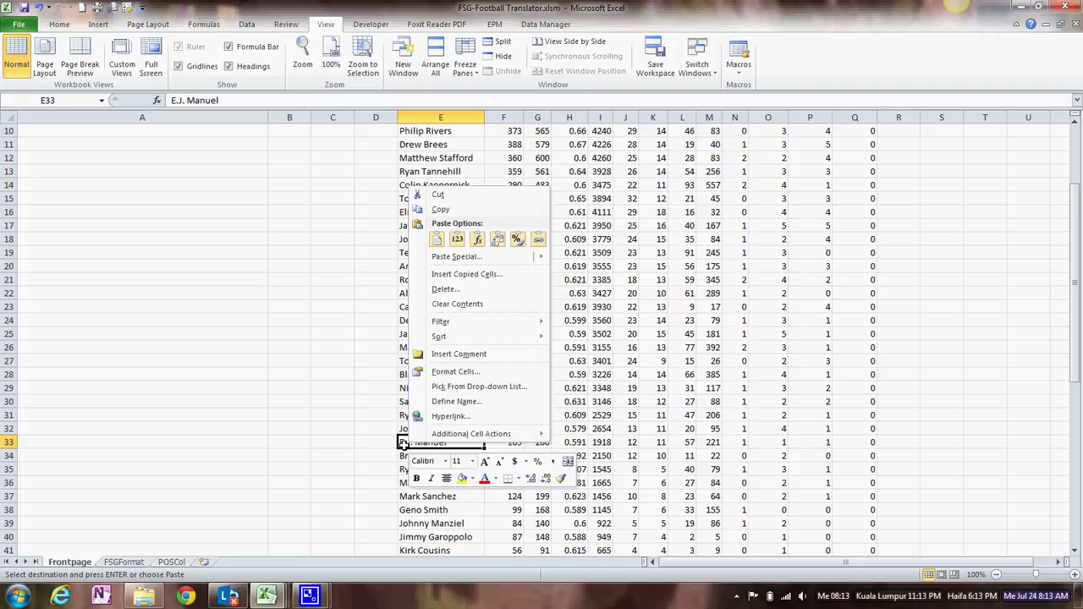
{"action": "left_click", "coordinate": [456, 240]}
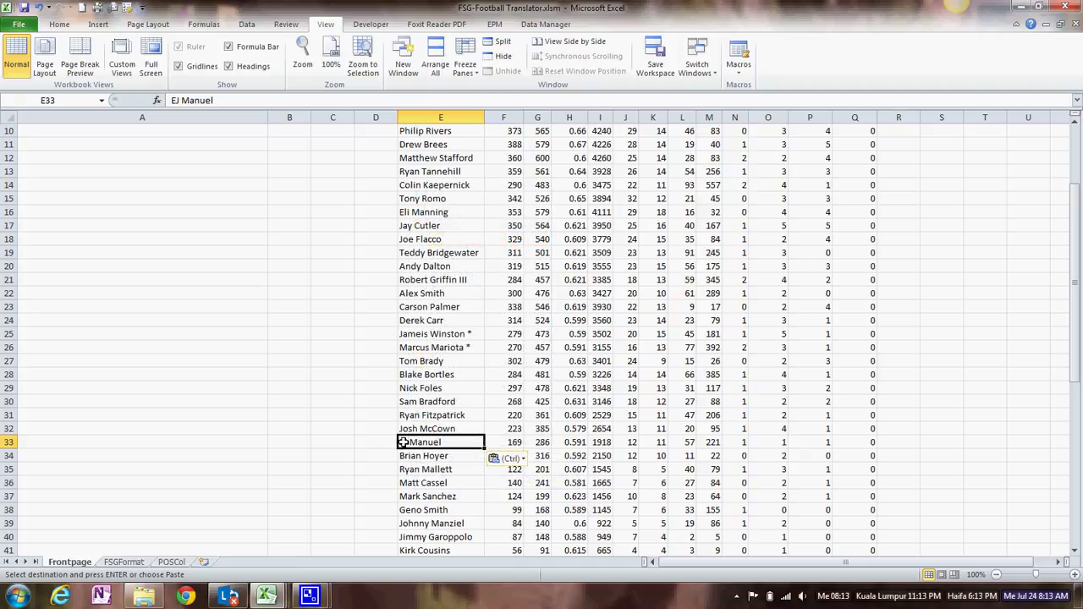
Step: Translate the quarterback data again with the corrected player name
{"action": "scroll", "coordinate": [368, 423], "scroll_direction": "up", "scroll_amount": 3}
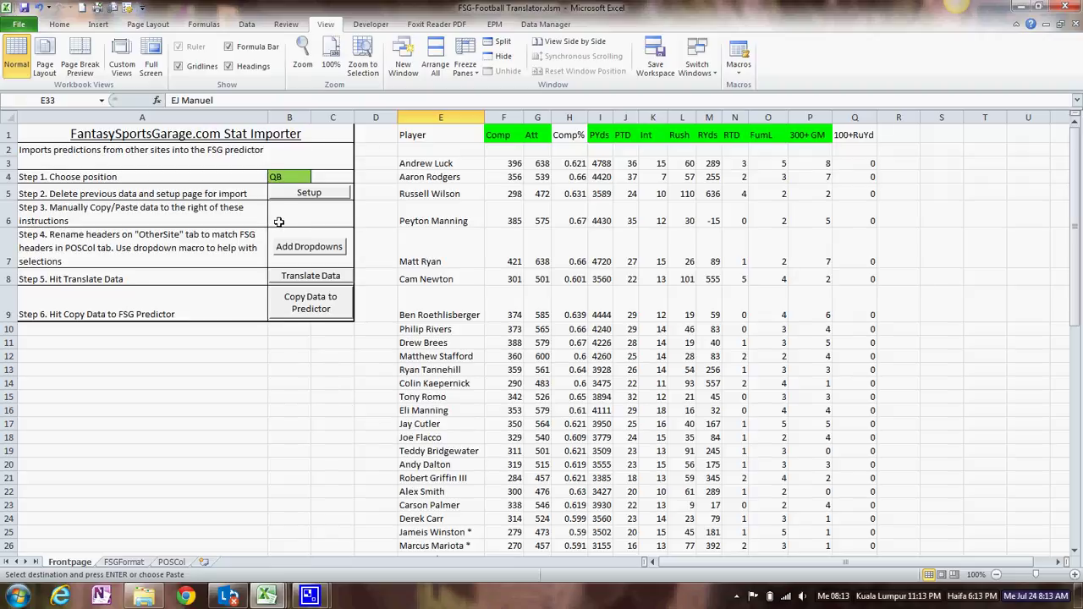
{"action": "left_click", "coordinate": [290, 275]}
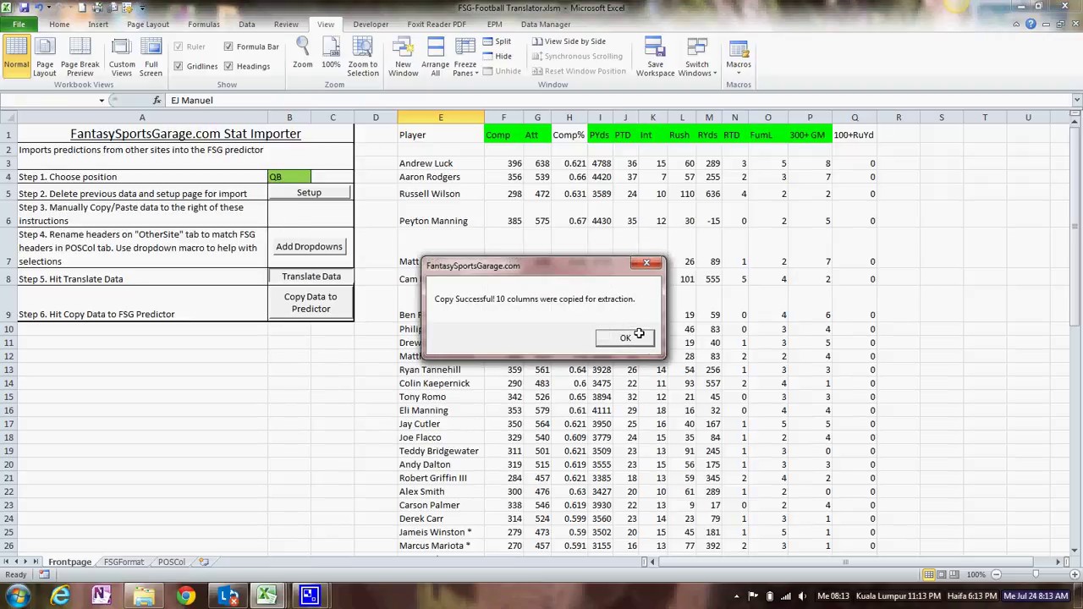
{"action": "left_click", "coordinate": [625, 337]}
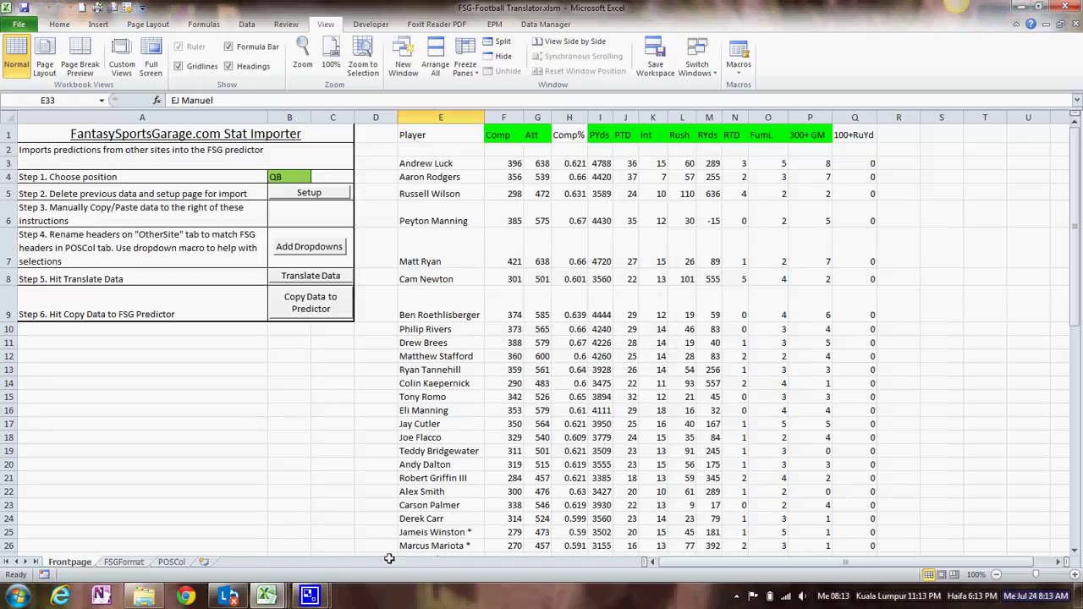
Step: Copy the translated quarterback data to Site1 in FSG-Football-2015-predictor-rev1p0.xlsm, reopening that workbook and discarding its earlier changes
{"action": "left_click", "coordinate": [303, 305]}
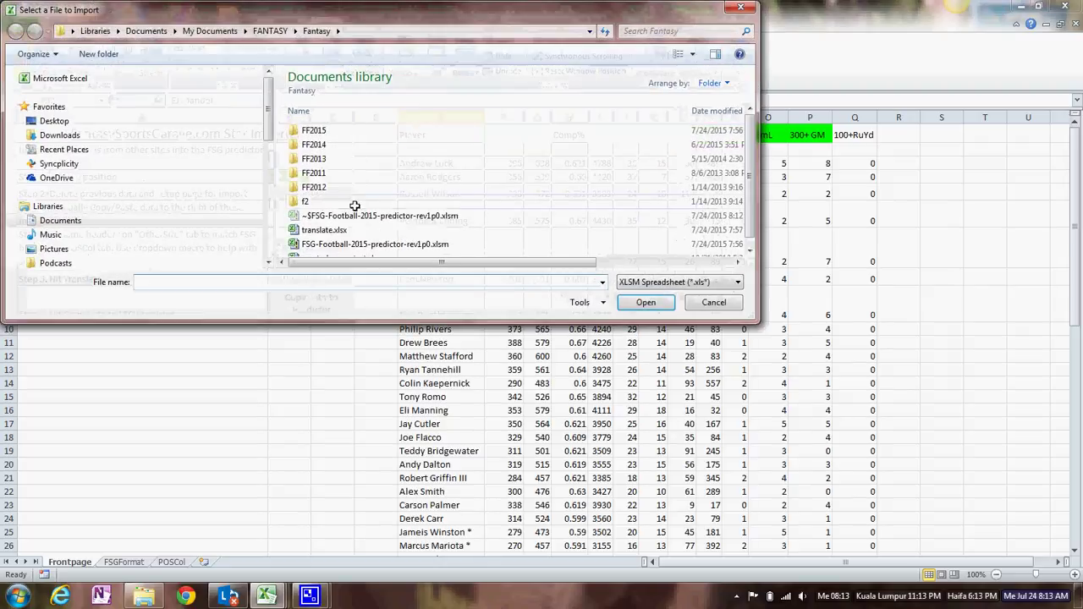
{"action": "double_click", "coordinate": [370, 243]}
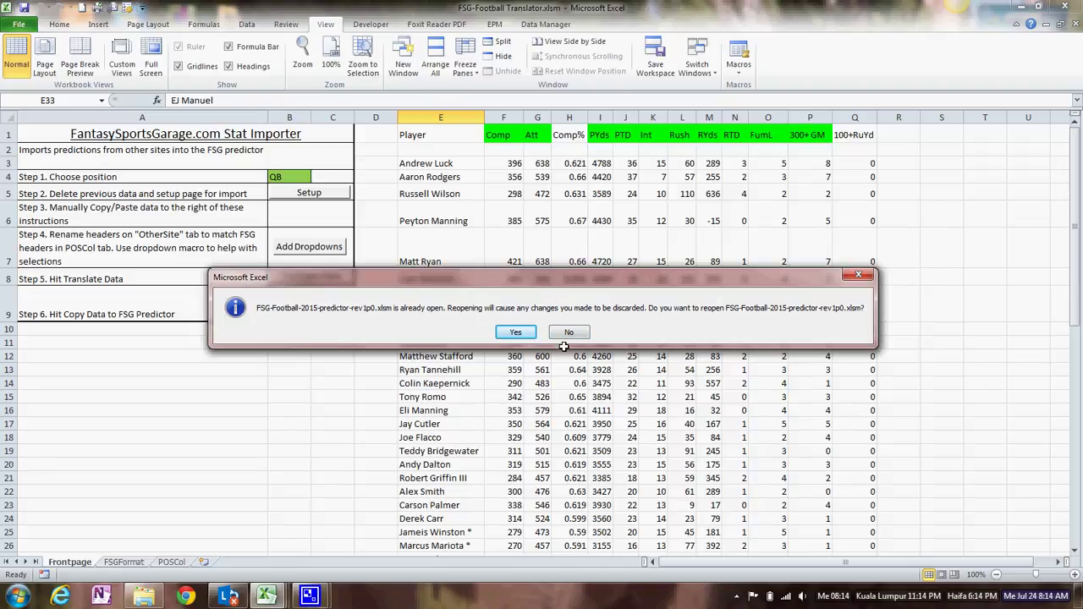
{"action": "left_click", "coordinate": [518, 333]}
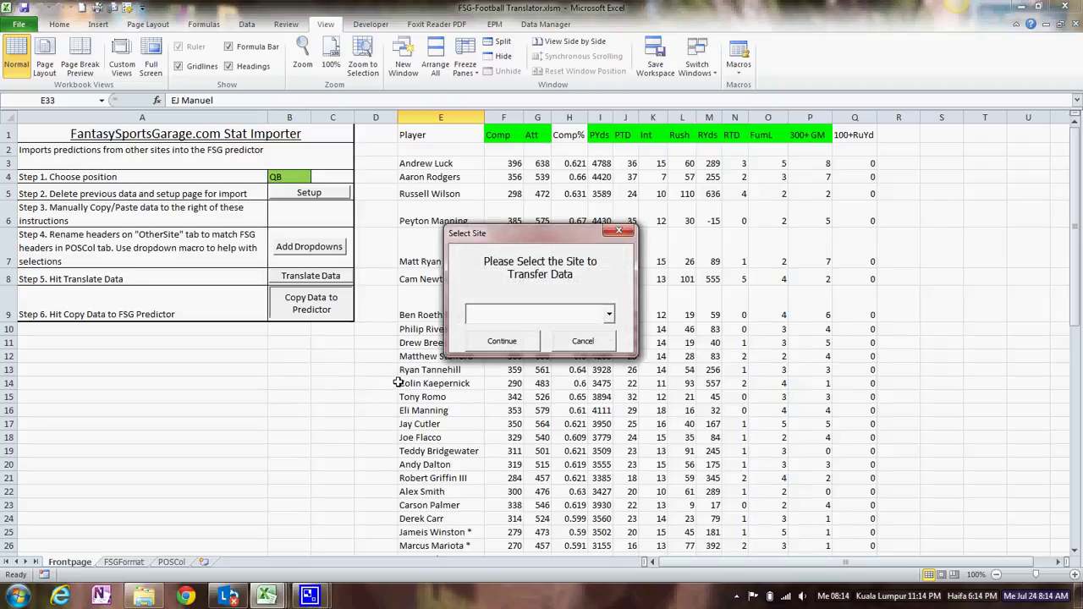
{"action": "left_click", "coordinate": [608, 312]}
{"action": "left_click", "coordinate": [516, 332]}
{"action": "left_click", "coordinate": [508, 339]}
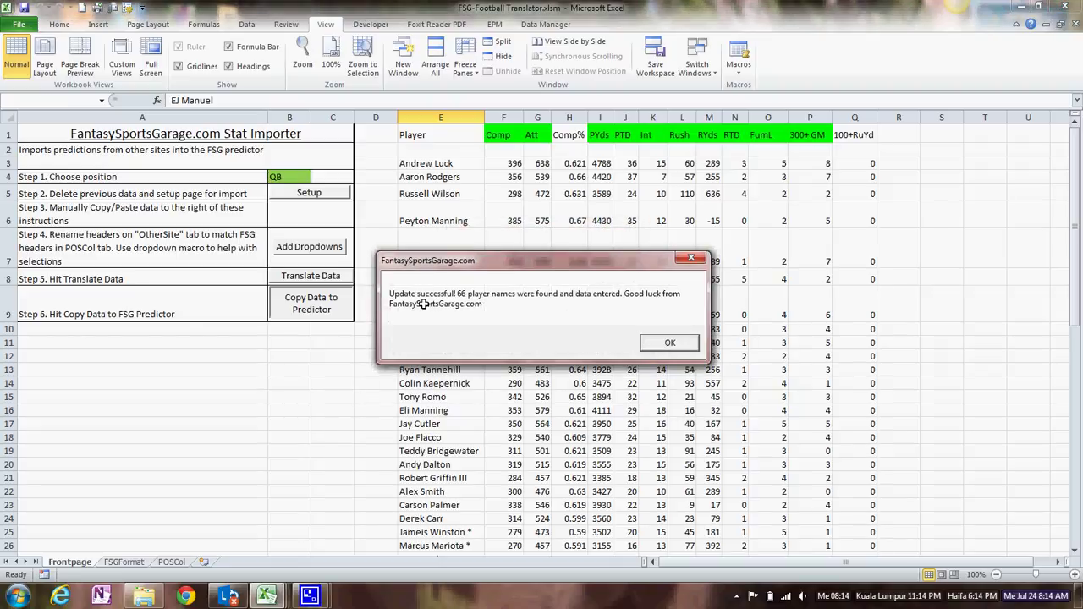
{"action": "left_click", "coordinate": [670, 343]}
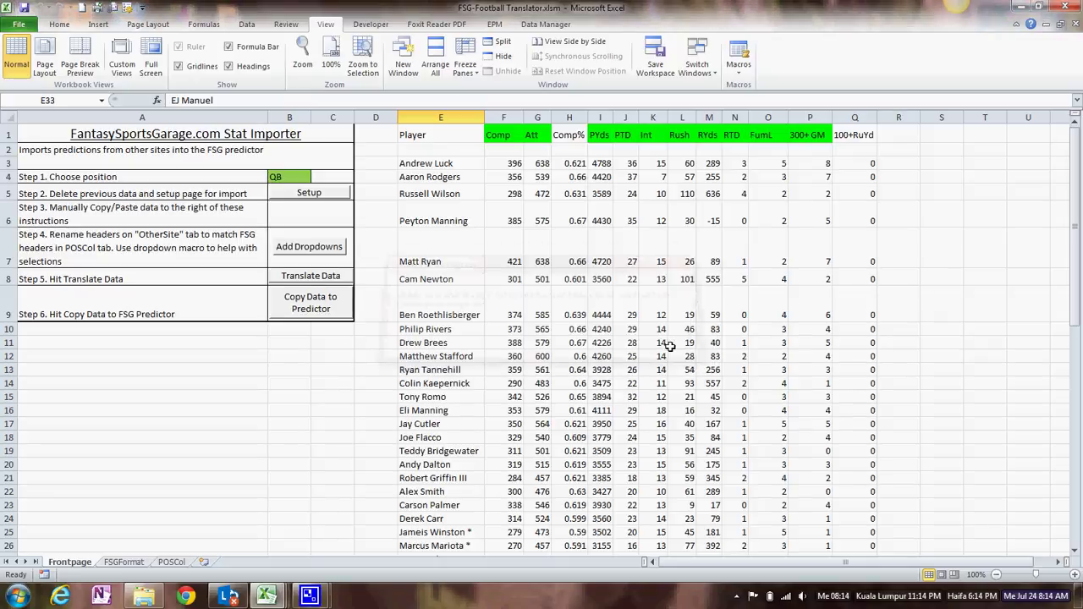
Step: Switch to the FSG-Football-2015-predictor-rev1p0 workbook and open its QB sheet
{"action": "mouse_move", "coordinate": [267, 597]}
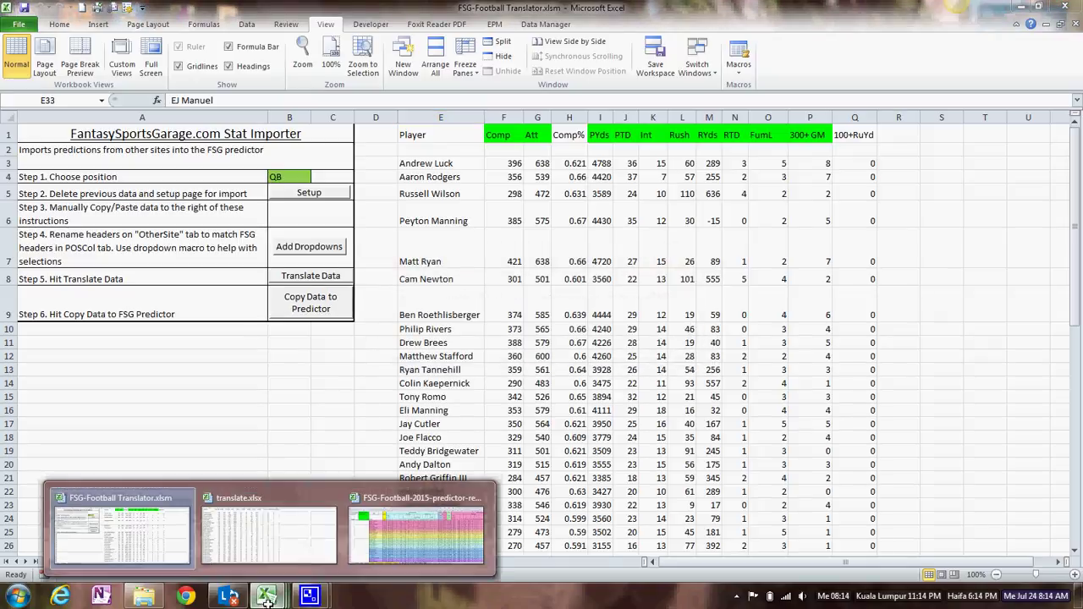
{"action": "left_click", "coordinate": [386, 536]}
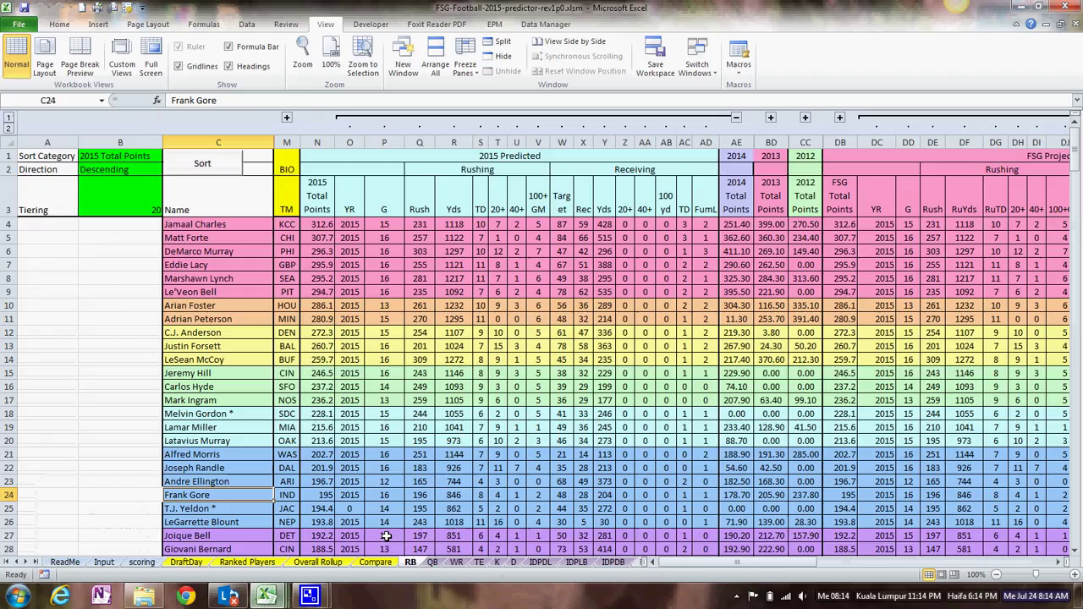
{"action": "left_click", "coordinate": [432, 562]}
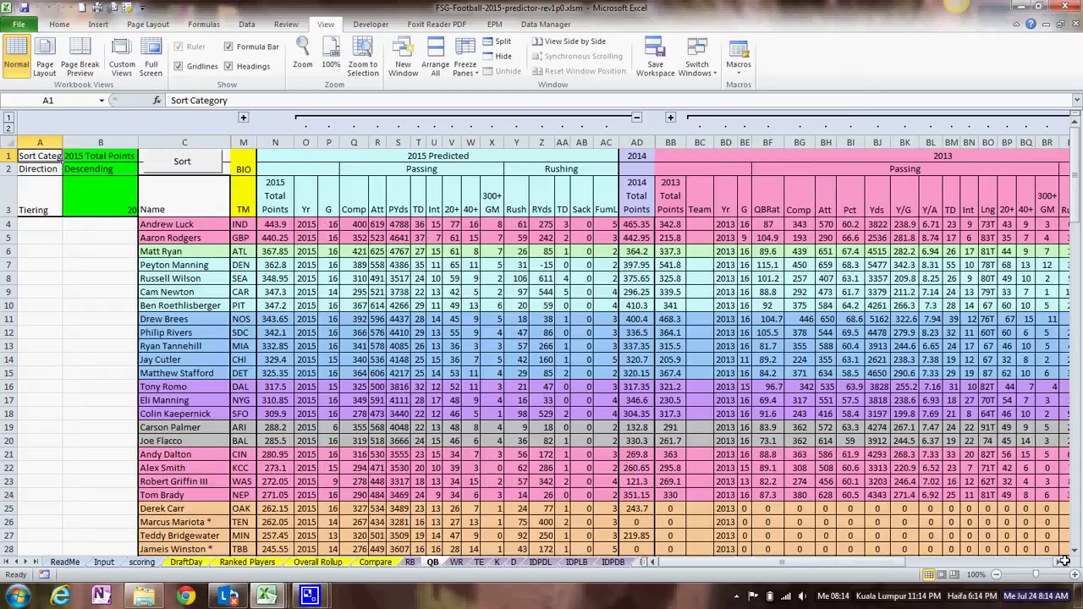
{"action": "left_click_drag", "start_coordinate": [1073, 562], "coordinate": [244, 513]}
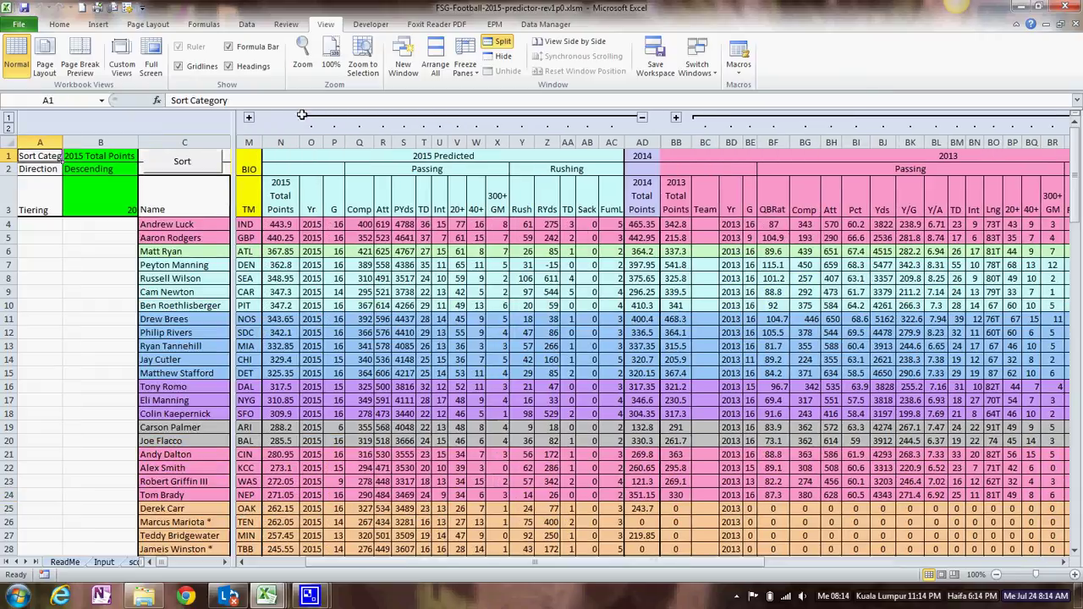
{"action": "left_click", "coordinate": [475, 61]}
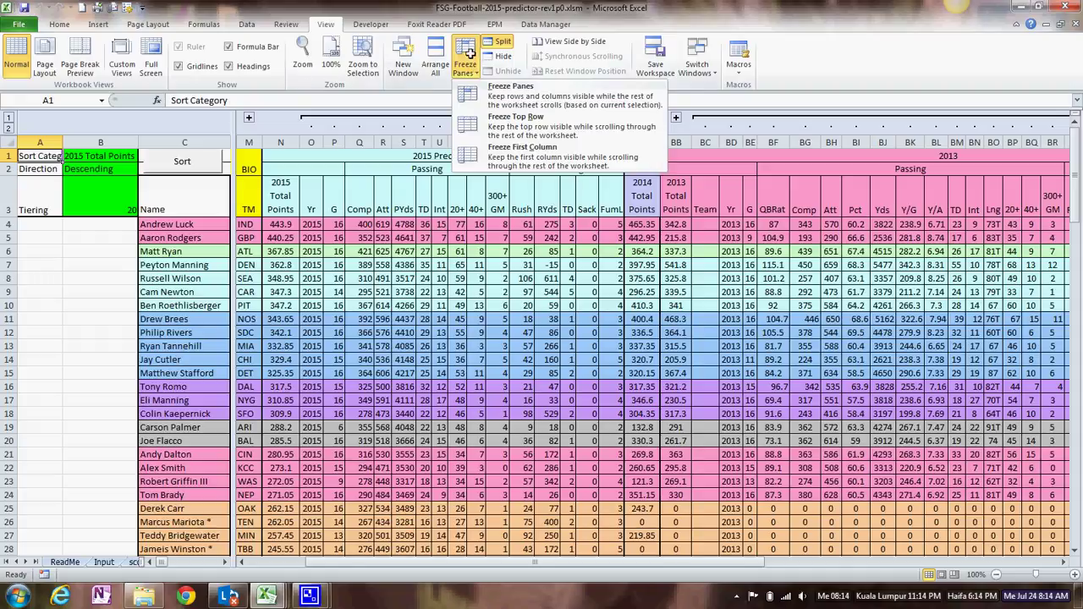
{"action": "left_click", "coordinate": [506, 76]}
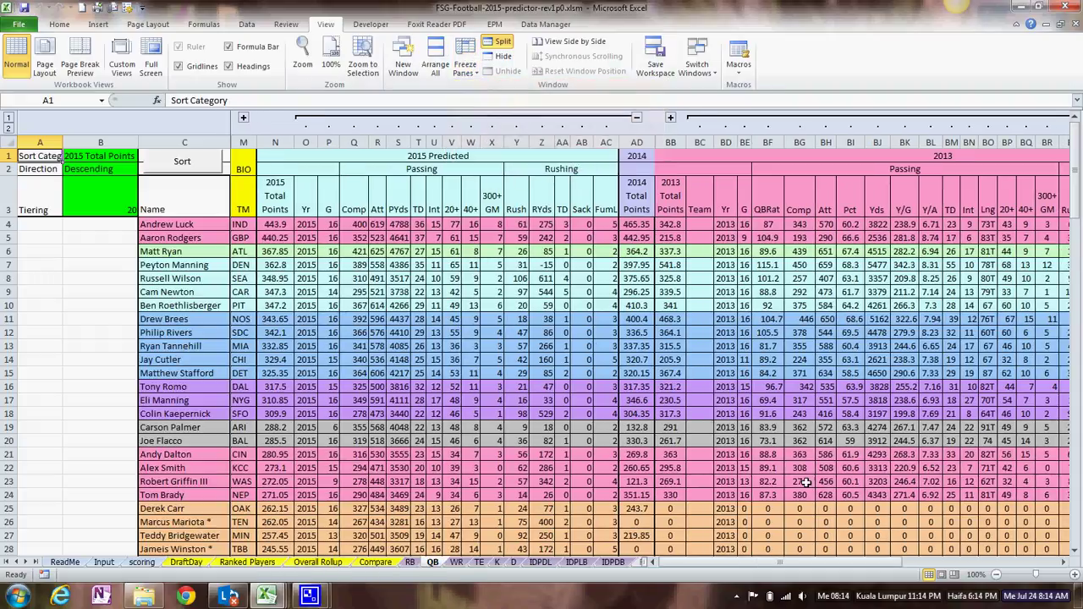
Step: Expand the Site1 column group and check the transferred stats down the whole quarterback list
{"action": "left_click", "coordinate": [1065, 562]}
{"action": "left_click_drag", "start_coordinate": [1065, 562], "coordinate": [1065, 562]}
{"action": "left_click", "coordinate": [362, 116]}
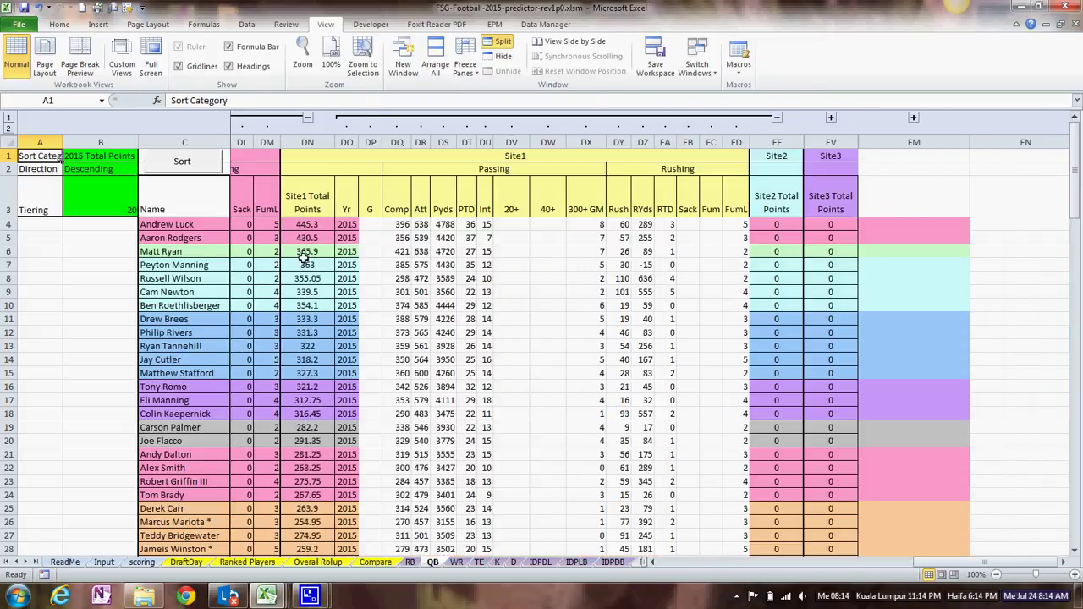
{"action": "scroll", "coordinate": [423, 302], "scroll_direction": "down", "scroll_amount": 5}
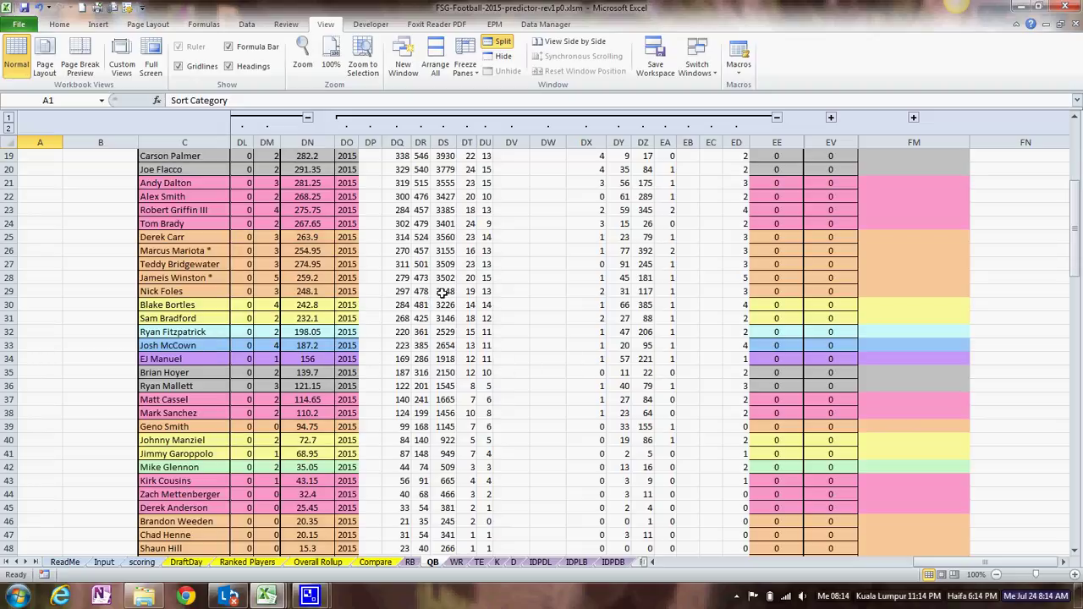
{"action": "scroll", "coordinate": [444, 312], "scroll_direction": "down", "scroll_amount": 2}
{"action": "scroll", "coordinate": [508, 311], "scroll_direction": "down", "scroll_amount": 9}
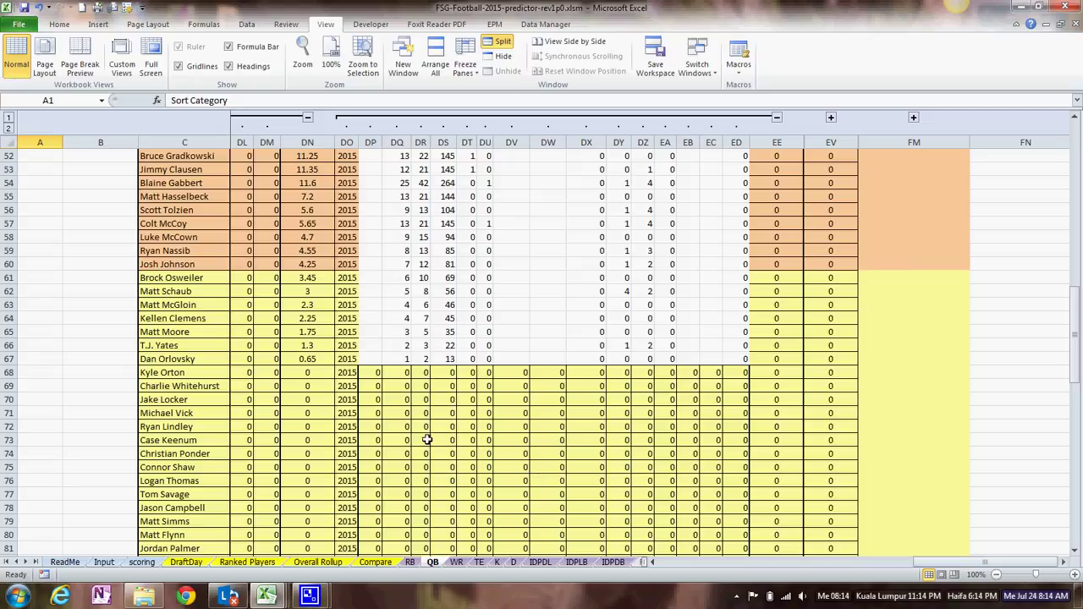
{"action": "scroll", "coordinate": [440, 432], "scroll_direction": "down", "scroll_amount": 6}
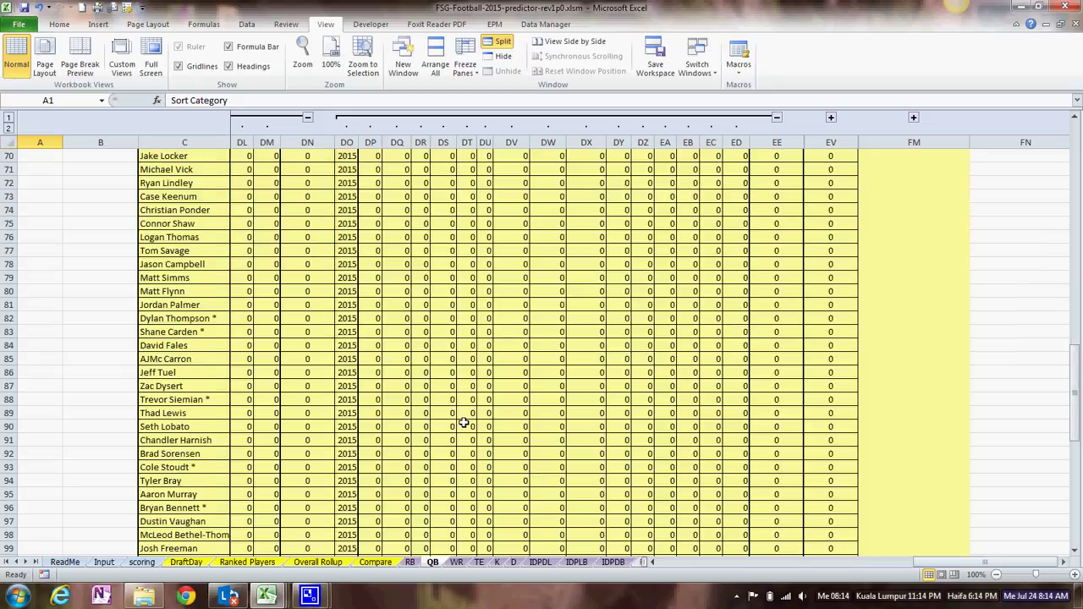
{"action": "scroll", "coordinate": [463, 423], "scroll_direction": "up", "scroll_amount": 20}
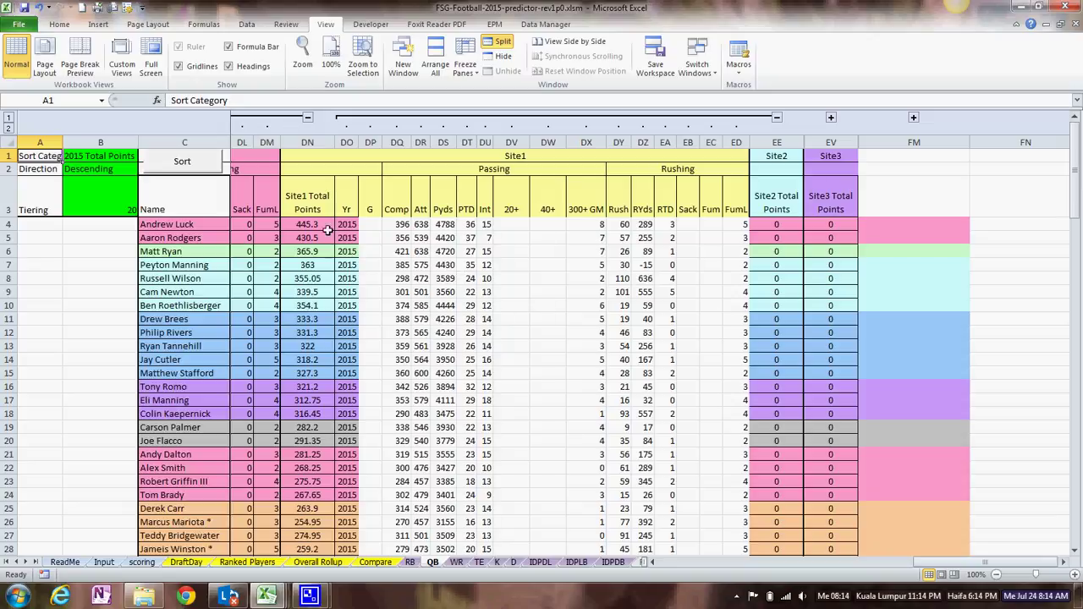
Step: Set the sort category in B1 to Site1 Total Points and sort the quarterbacks in descending order
{"action": "left_click", "coordinate": [104, 157]}
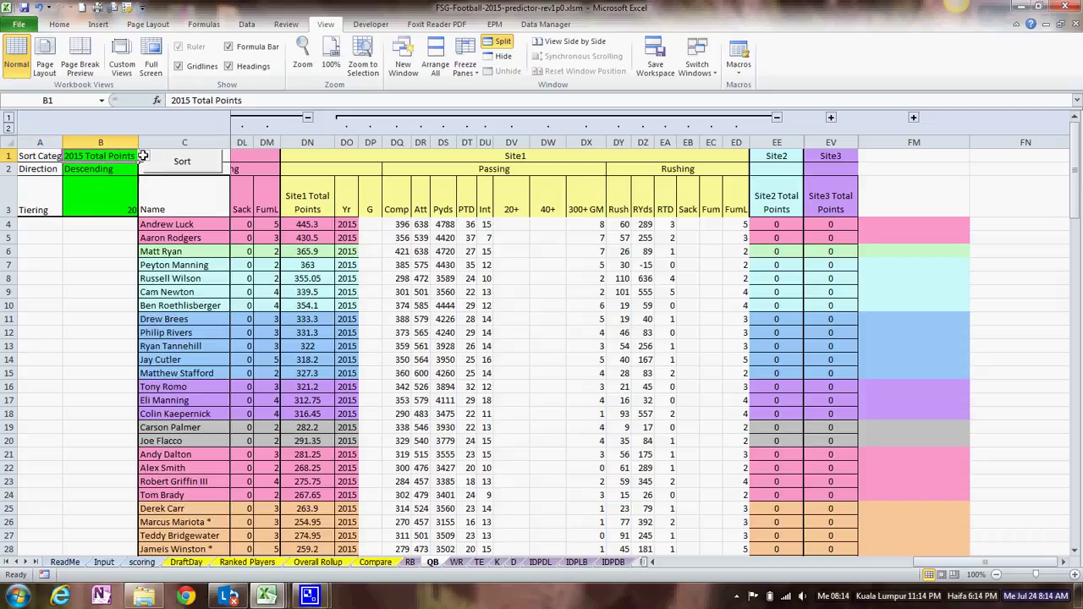
{"action": "left_click", "coordinate": [144, 155]}
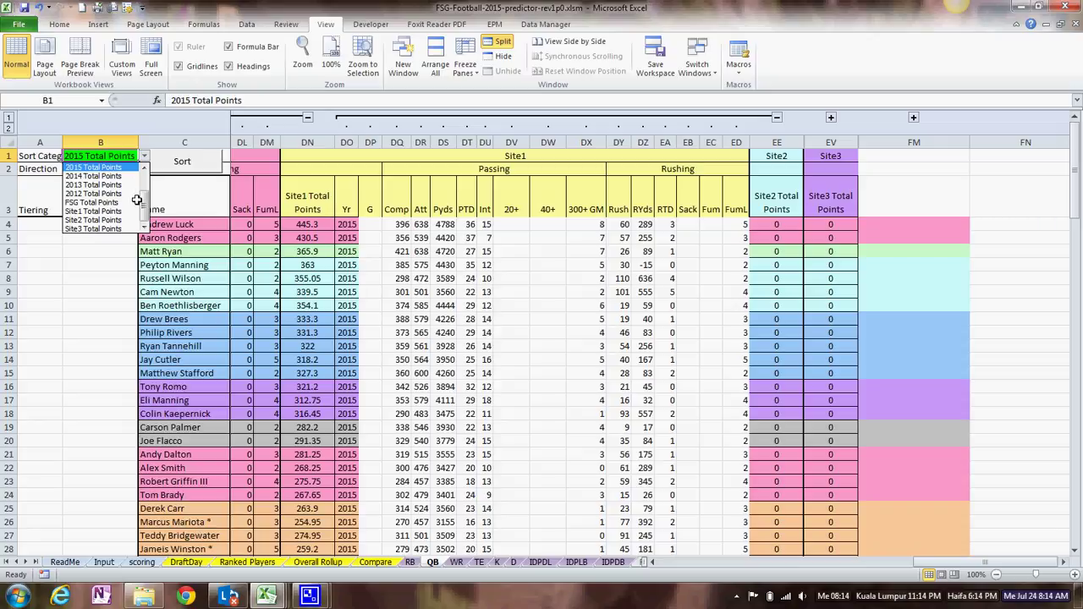
{"action": "left_click", "coordinate": [104, 212]}
{"action": "left_click", "coordinate": [181, 161]}
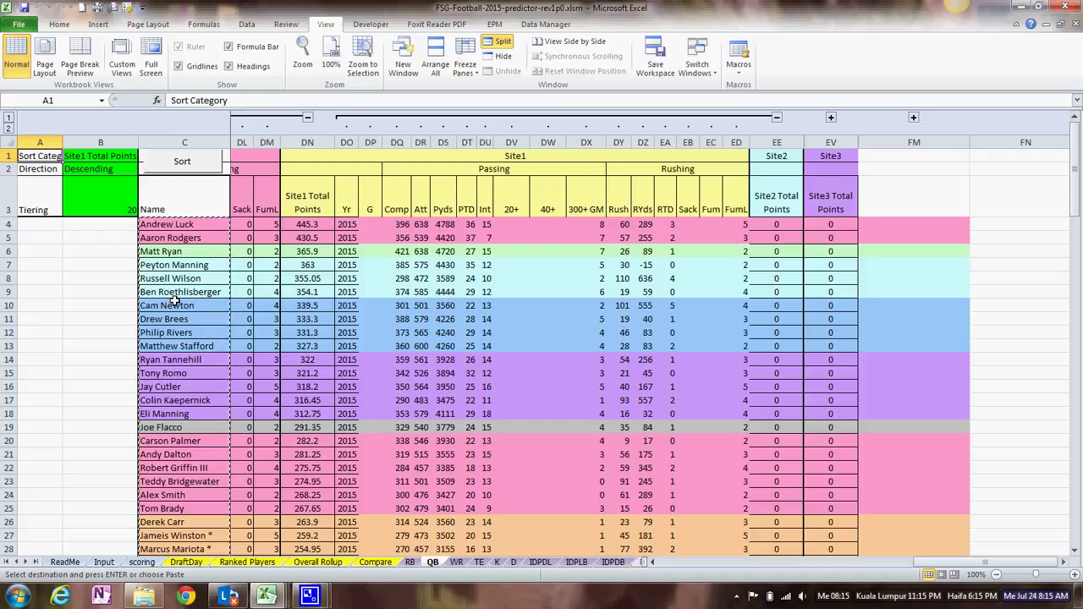
{"action": "left_click", "coordinate": [110, 265]}
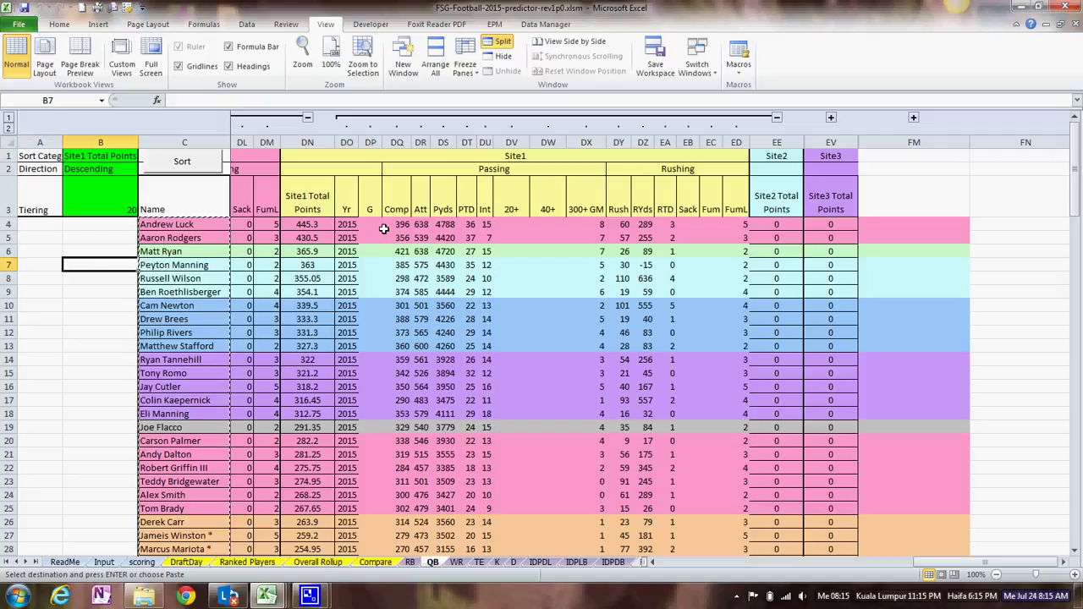
Step: Check the Site1 Total Points formula in DN4, save the predictor workbook and close it
{"action": "left_click", "coordinate": [308, 225]}
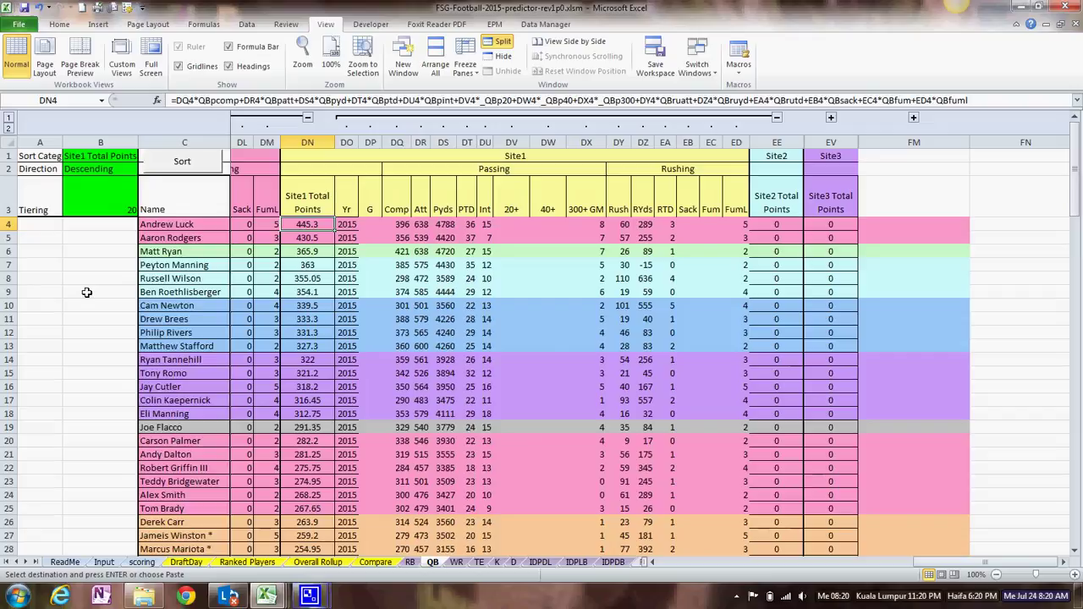
{"action": "left_click", "coordinate": [25, 9]}
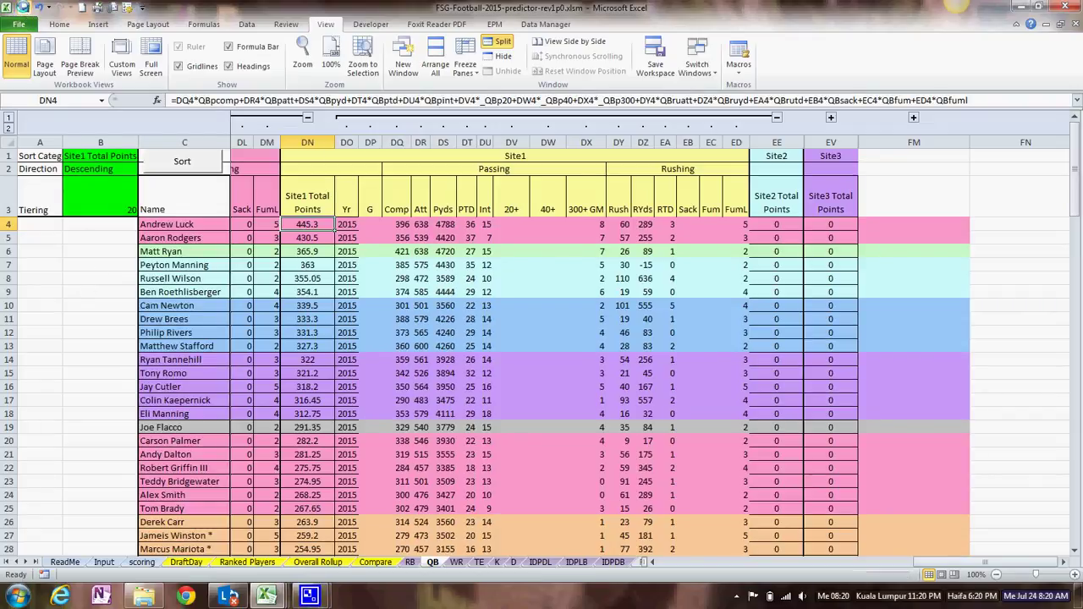
{"action": "left_click", "coordinate": [1076, 28]}
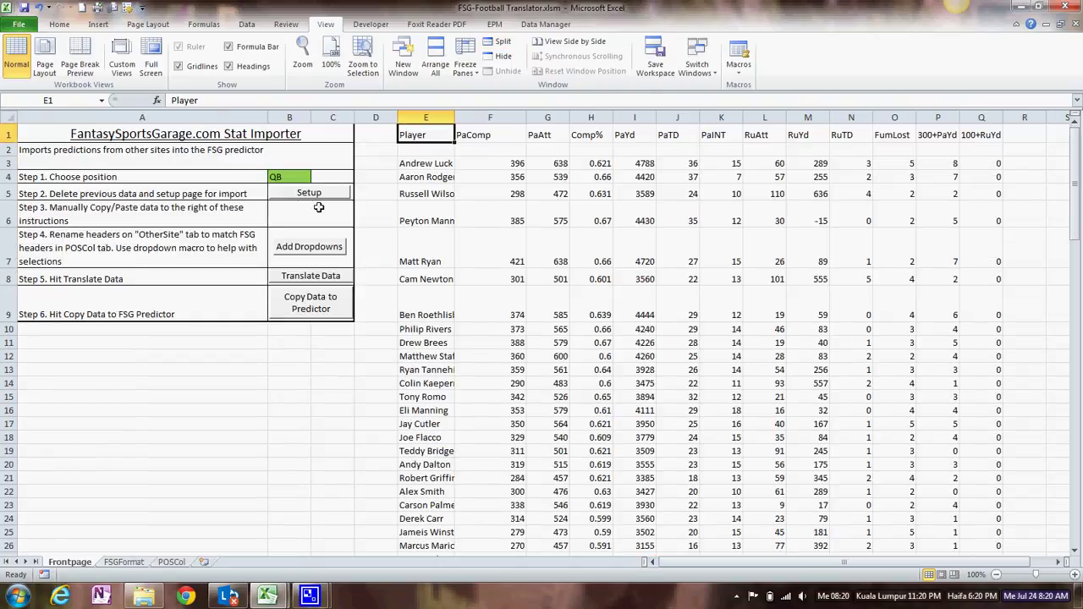
Step: Choose RB as the position in B4 of the translator's Frontpage and run Setup to clear the previous data
{"action": "left_click", "coordinate": [289, 178]}
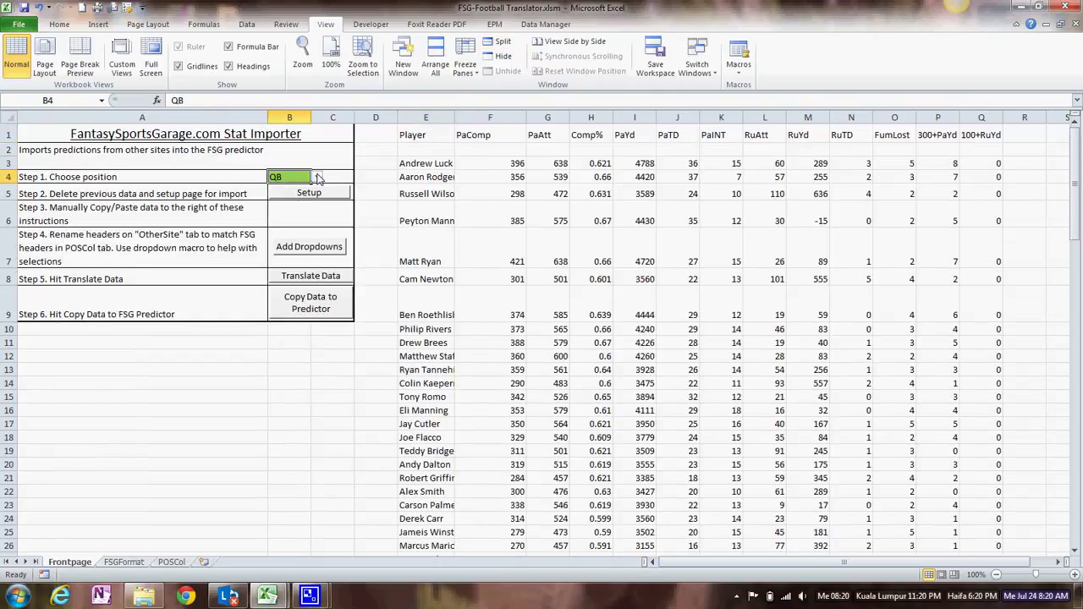
{"action": "left_click", "coordinate": [317, 177]}
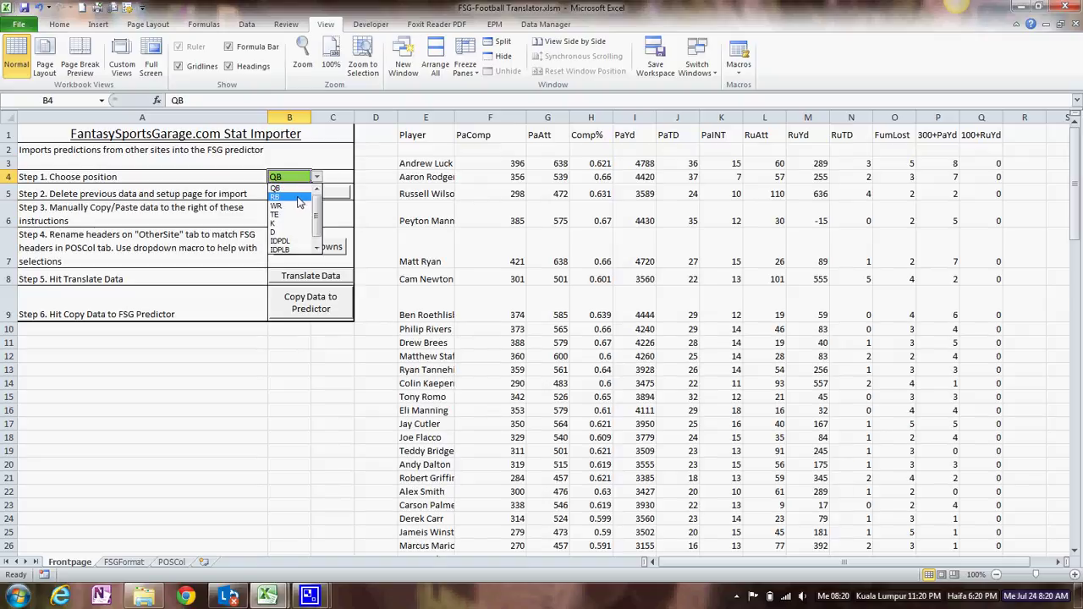
{"action": "left_click", "coordinate": [298, 200]}
{"action": "left_click", "coordinate": [309, 194]}
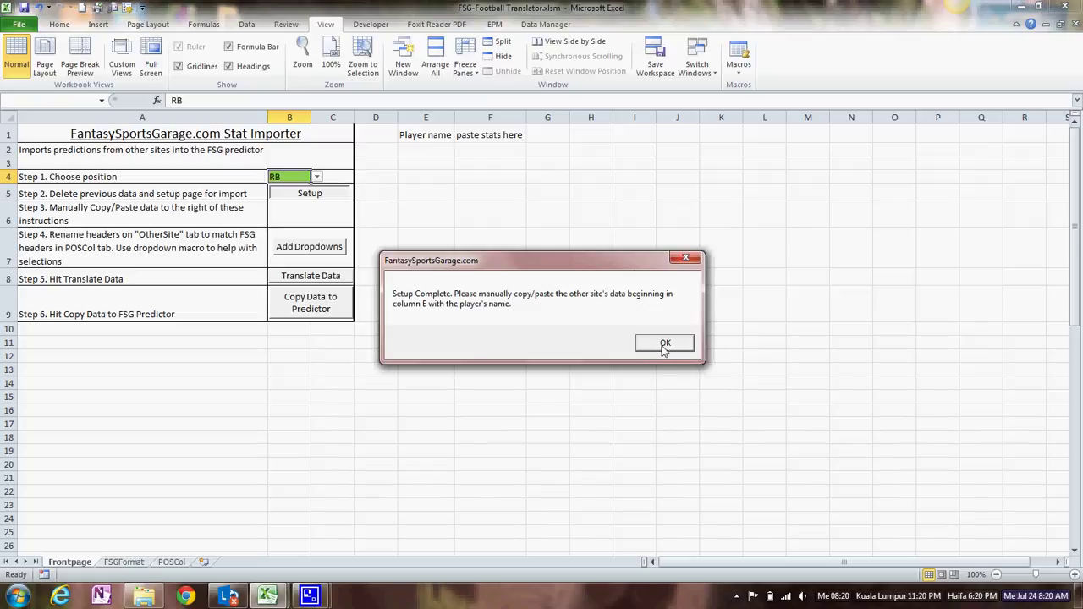
{"action": "left_click", "coordinate": [665, 344]}
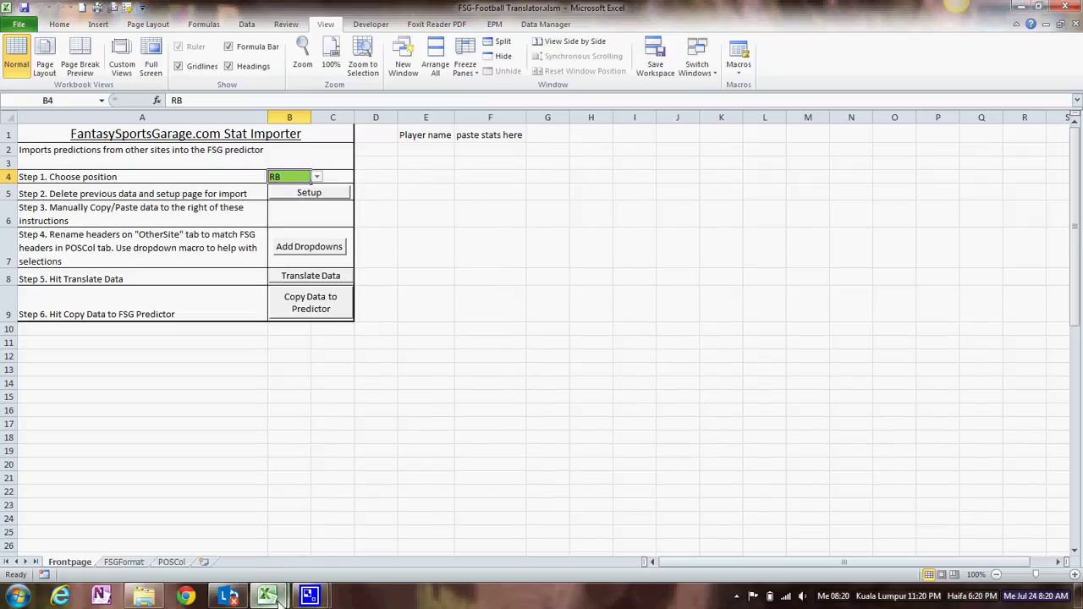
Step: Copy columns A through M of the RB sheet in translate.xlsx
{"action": "mouse_move", "coordinate": [267, 597]}
{"action": "left_click", "coordinate": [322, 529]}
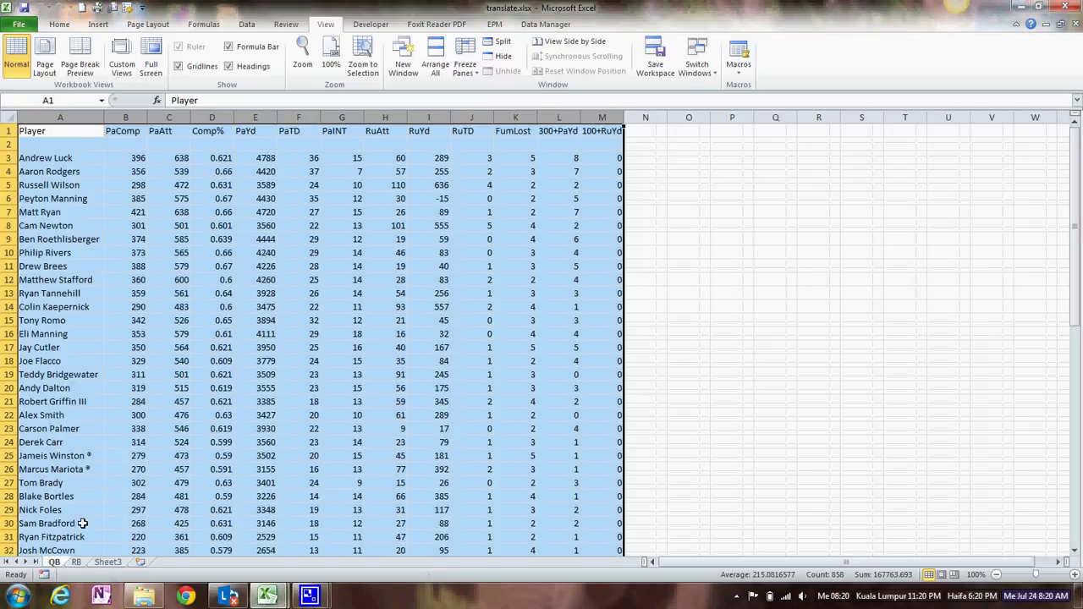
{"action": "left_click", "coordinate": [76, 563]}
{"action": "left_click_drag", "start_coordinate": [62, 116], "coordinate": [611, 161]}
{"action": "right_click", "coordinate": [611, 162]}
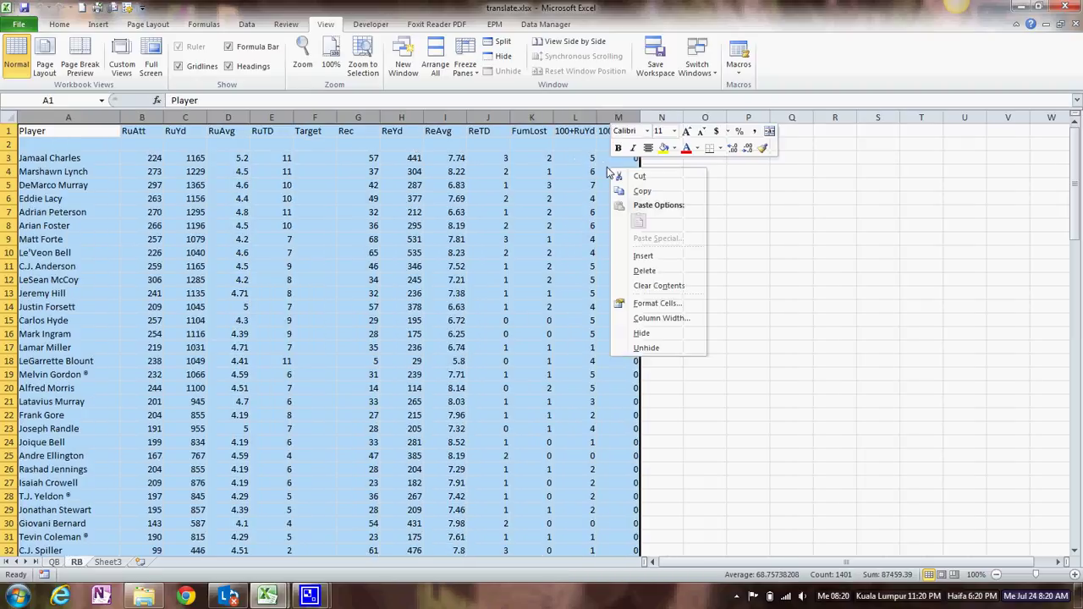
{"action": "left_click", "coordinate": [641, 192]}
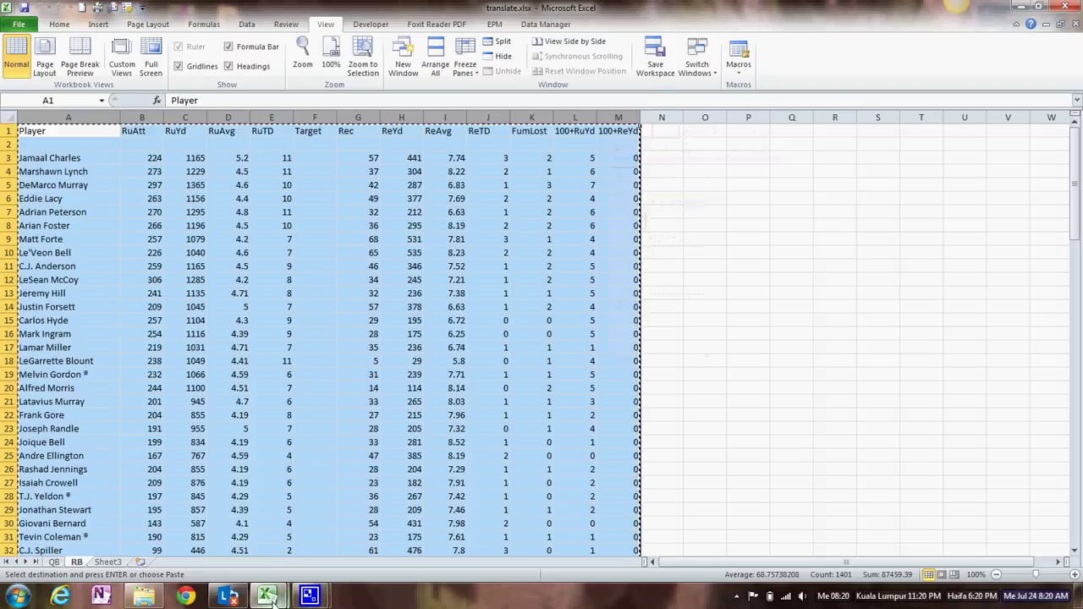
Step: Paste the running back data into the translator's Frontpage starting at E1 and autofit the pasted column widths
{"action": "mouse_move", "coordinate": [267, 597]}
{"action": "left_click", "coordinate": [212, 533]}
{"action": "left_click", "coordinate": [421, 135]}
{"action": "right_click", "coordinate": [424, 138]}
{"action": "left_click", "coordinate": [473, 191]}
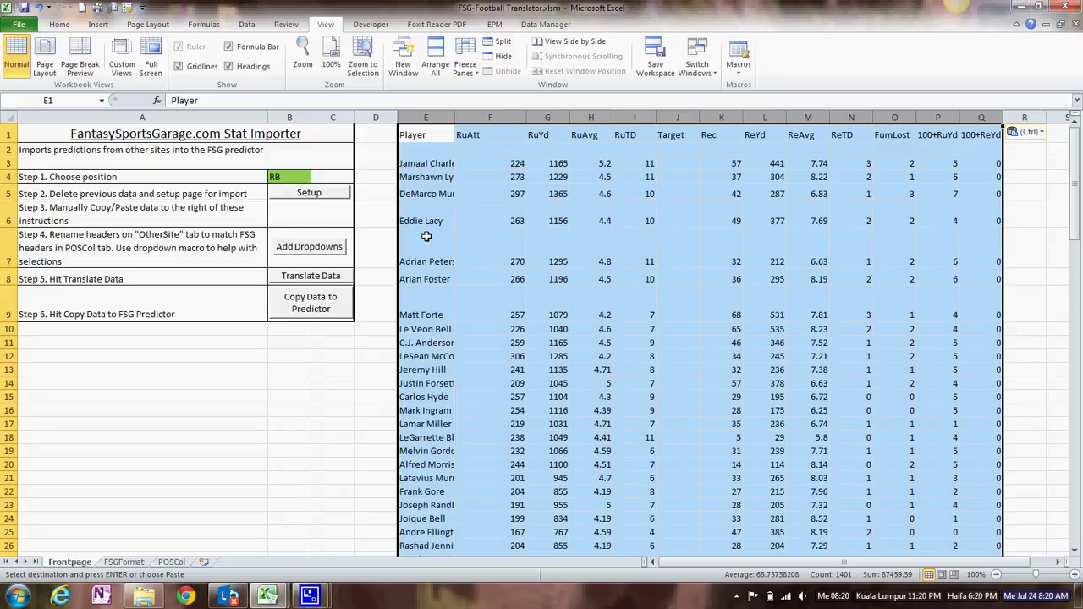
{"action": "double_click", "coordinate": [455, 125]}
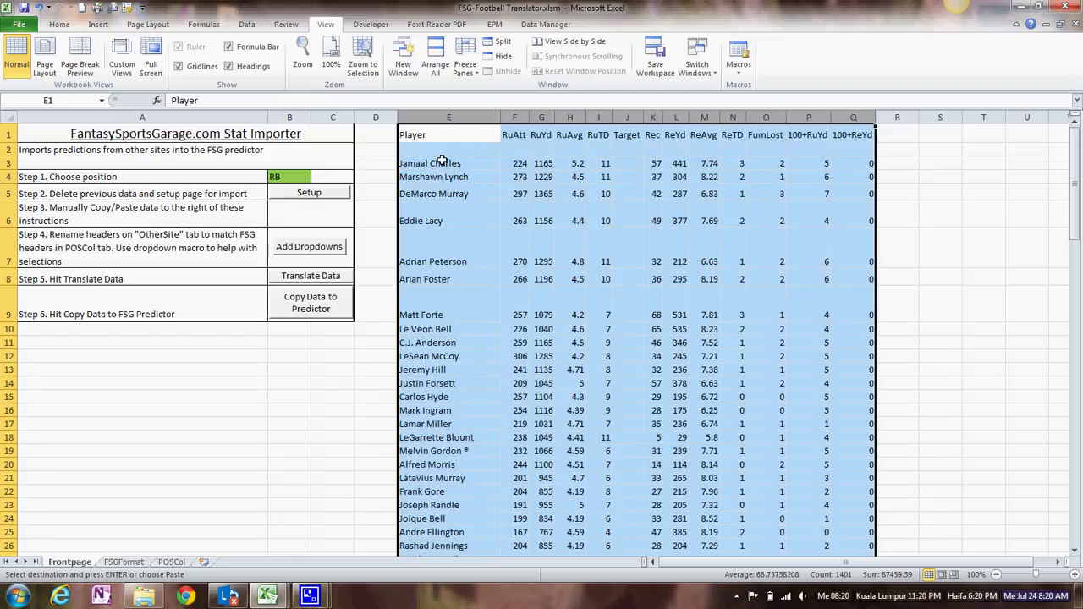
Step: Replace every ® in the pasted running back player names with an asterisk (*)
{"action": "left_click", "coordinate": [434, 453]}
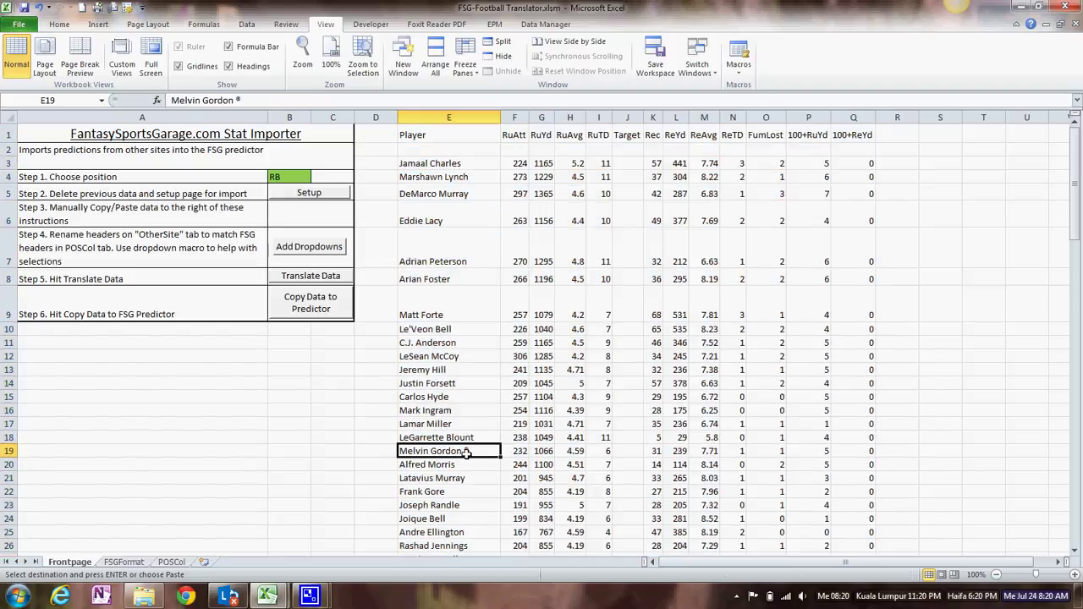
{"action": "left_click_drag", "start_coordinate": [246, 101], "coordinate": [236, 101]}
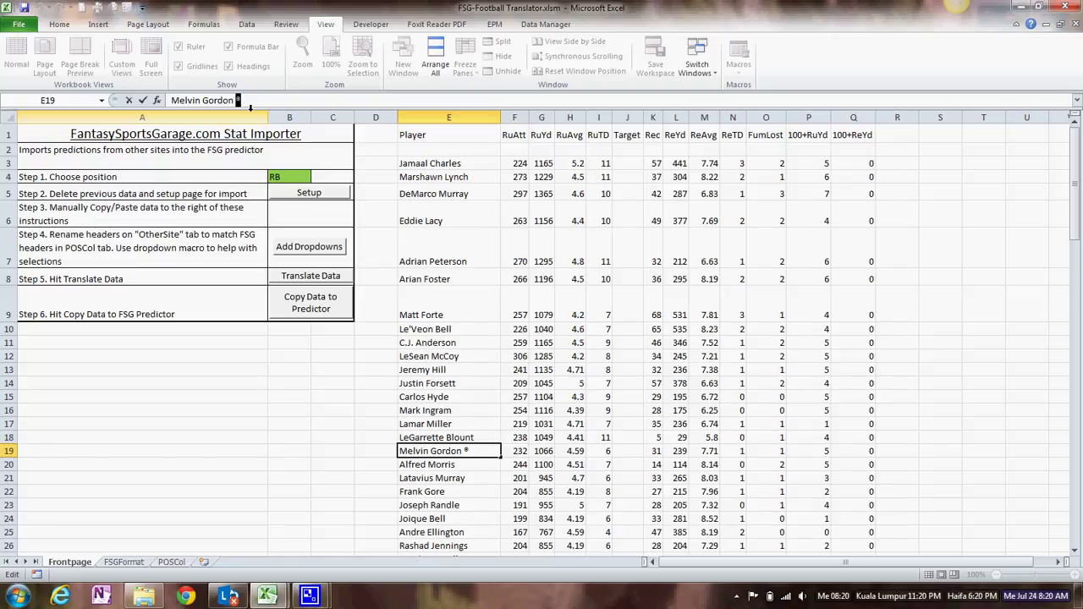
{"action": "key", "text": "ctrl+f"}
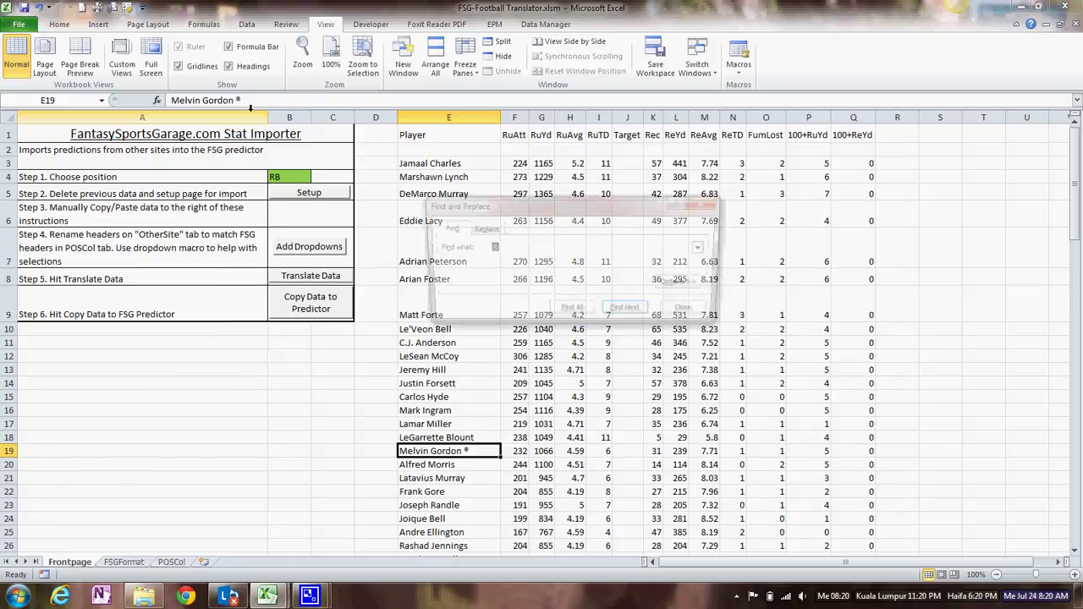
{"action": "key", "text": "ctrl+v"}
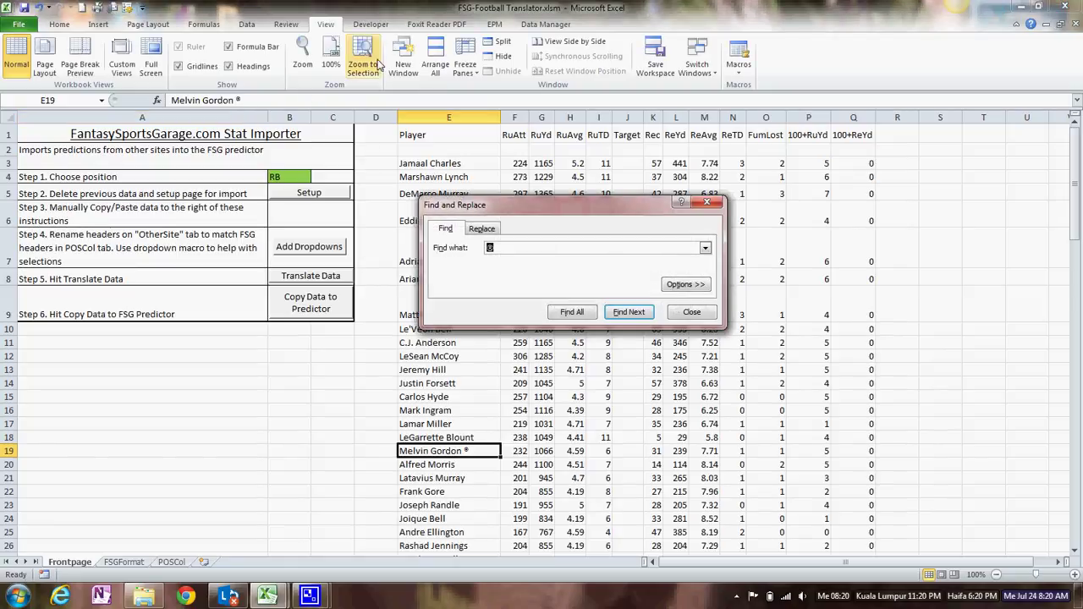
{"action": "left_click", "coordinate": [482, 229]}
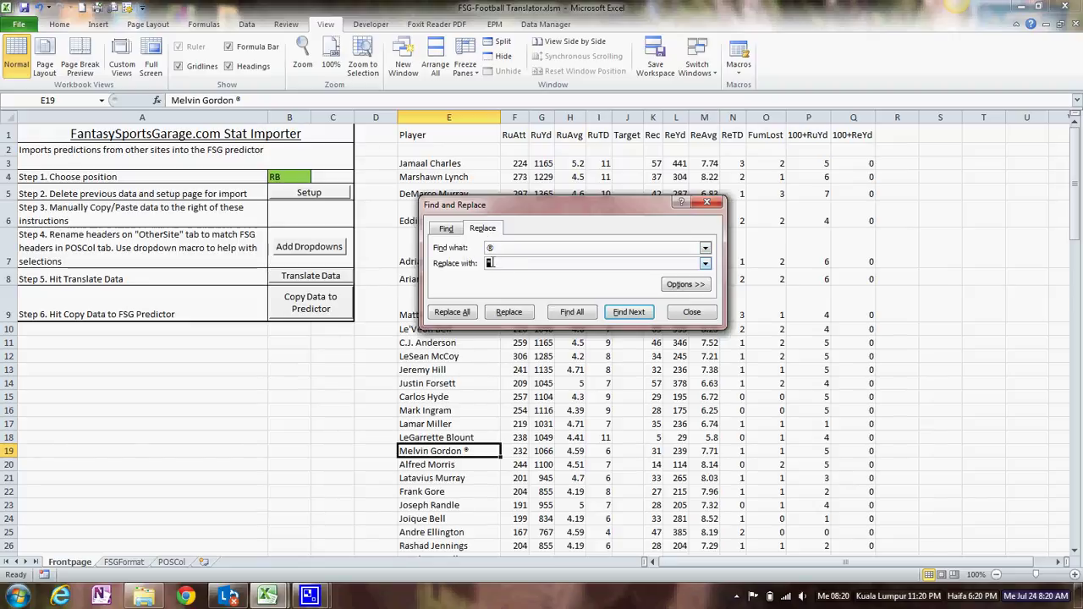
{"action": "left_click", "coordinate": [463, 318]}
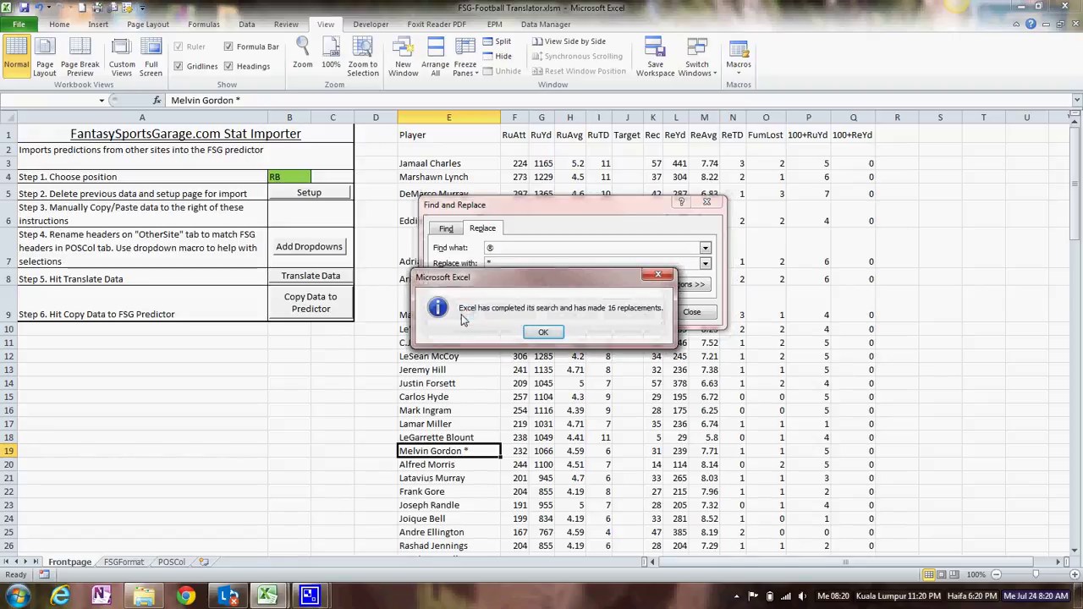
{"action": "left_click", "coordinate": [543, 332]}
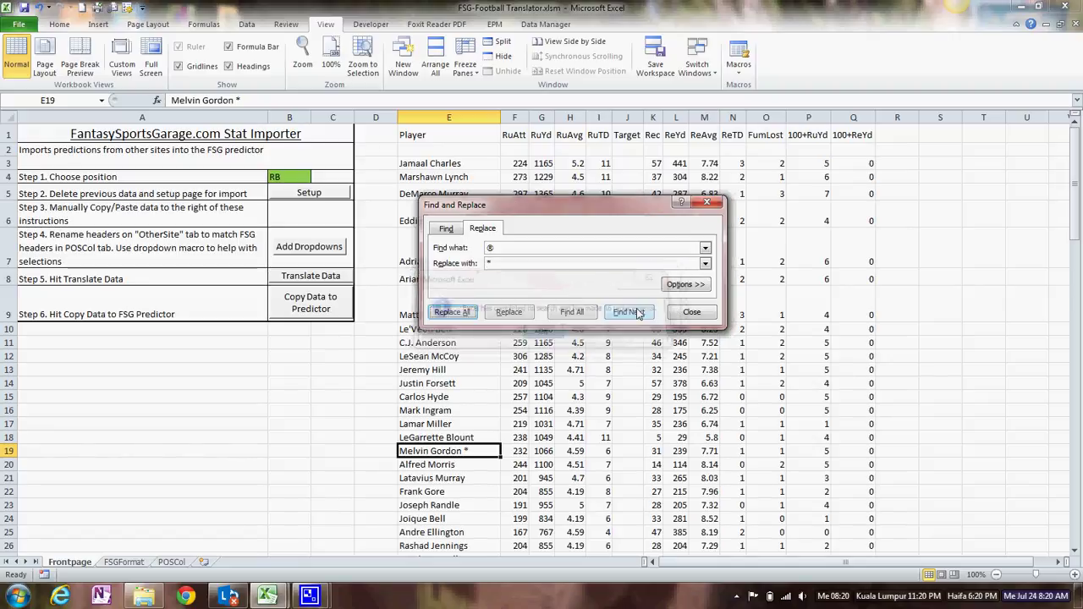
{"action": "left_click", "coordinate": [693, 312]}
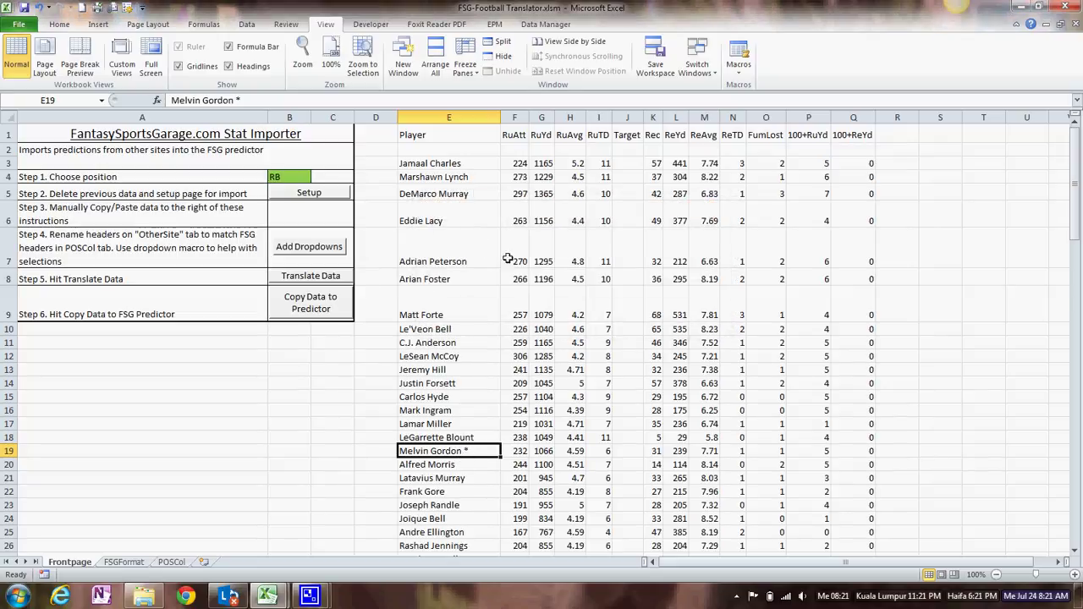
Step: Add dropdowns to the RB header row and set header F1 to Rush and G1 to RuYds
{"action": "left_click", "coordinate": [292, 251]}
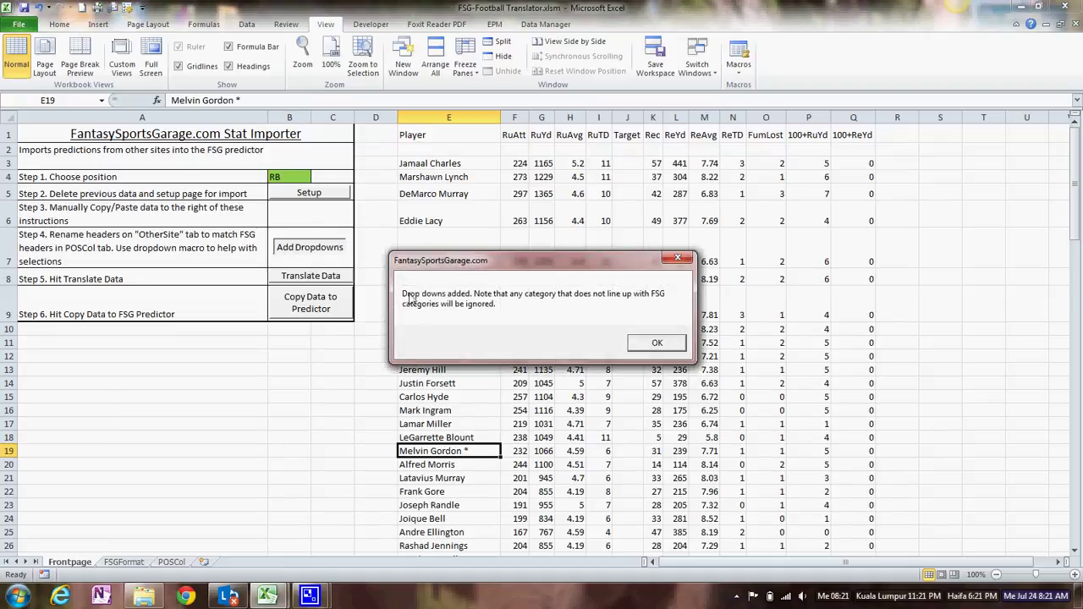
{"action": "left_click", "coordinate": [663, 345]}
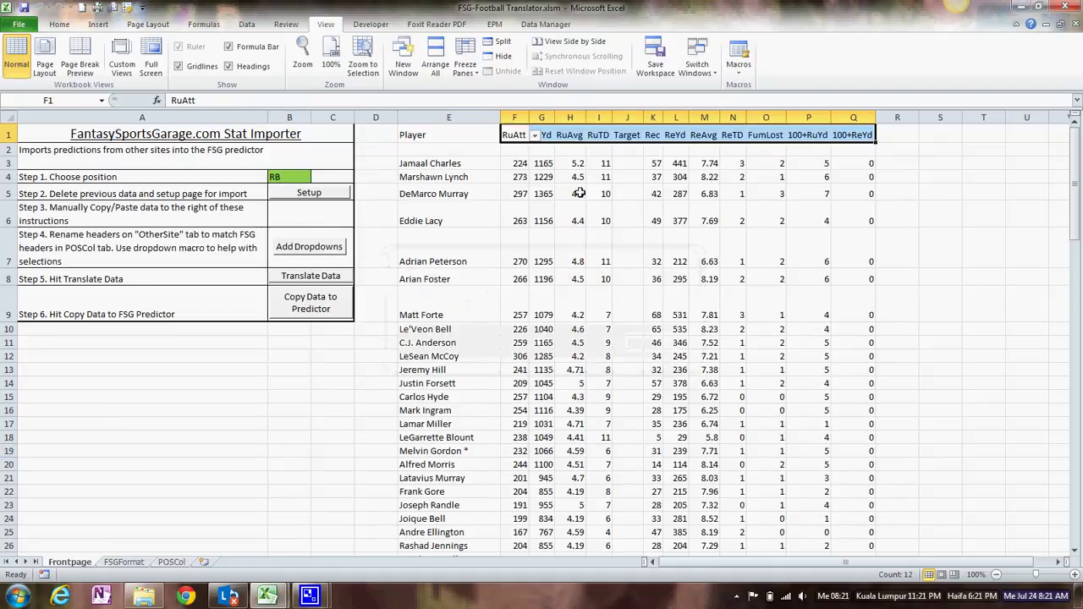
{"action": "left_click", "coordinate": [514, 151]}
{"action": "left_click", "coordinate": [508, 136]}
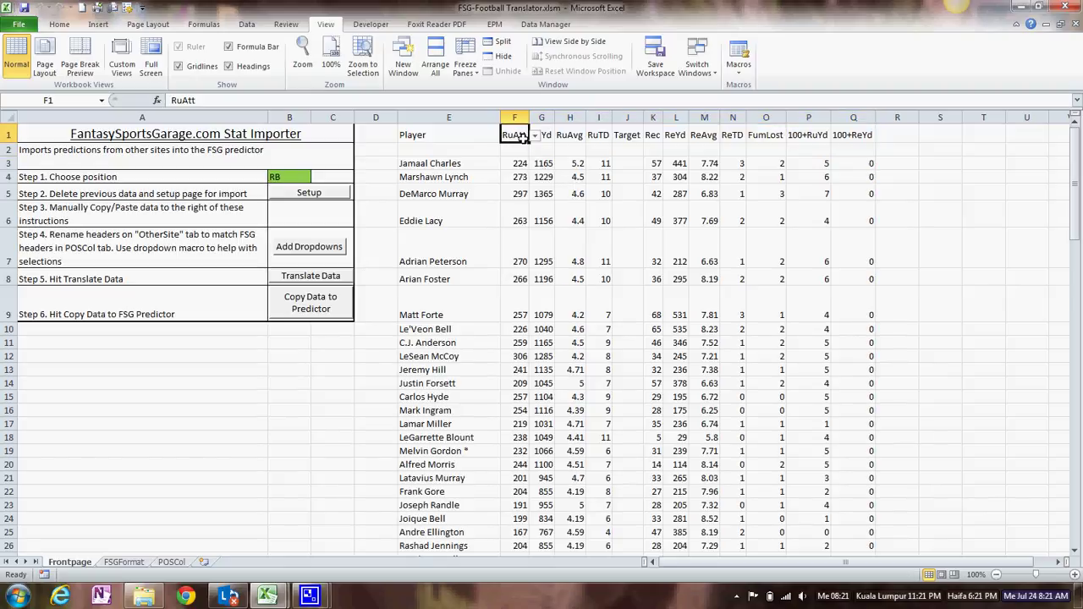
{"action": "left_click", "coordinate": [535, 136]}
{"action": "left_click", "coordinate": [509, 157]}
{"action": "left_click", "coordinate": [542, 135]}
{"action": "left_click", "coordinate": [560, 137]}
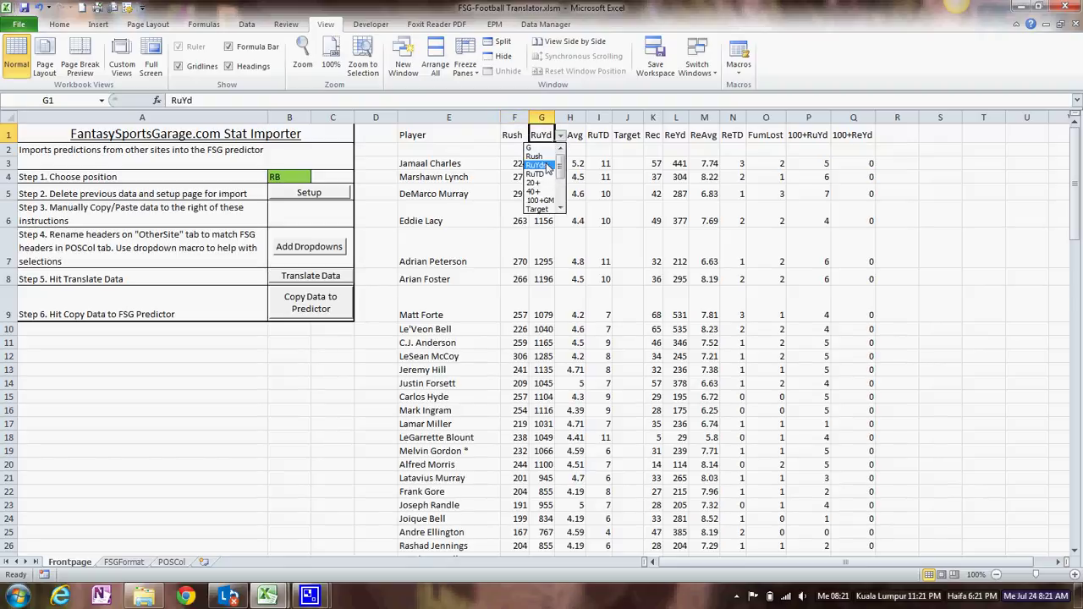
{"action": "left_click", "coordinate": [546, 170]}
Step: Look through the FSG header options for the RuAvg column without choosing one, and set header I1 to RuTD
{"action": "left_click", "coordinate": [576, 135]}
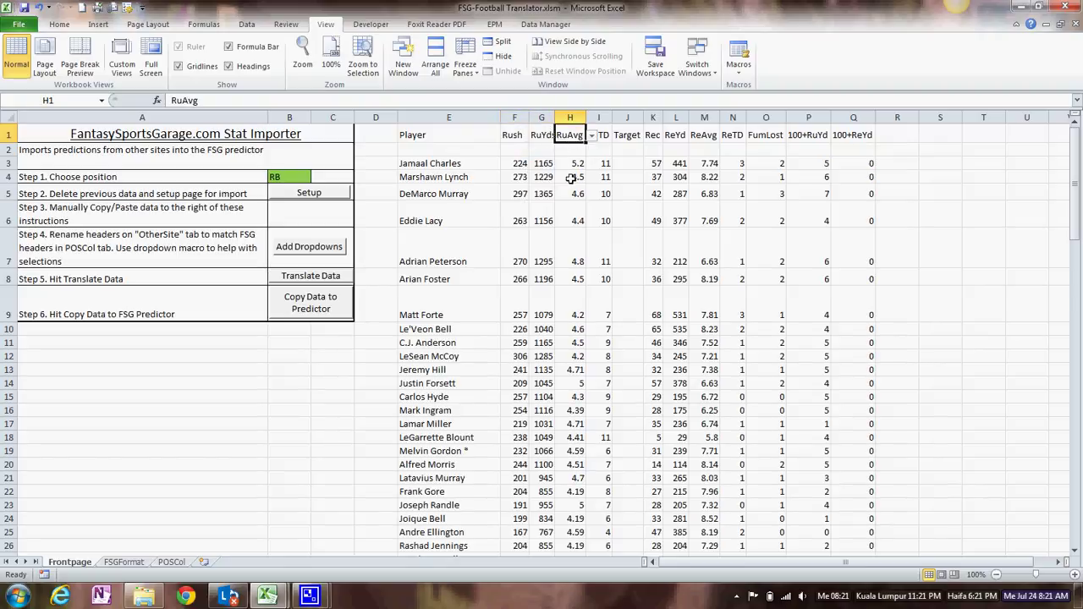
{"action": "left_click", "coordinate": [593, 137]}
{"action": "scroll", "coordinate": [584, 178], "scroll_direction": "up", "scroll_amount": 3}
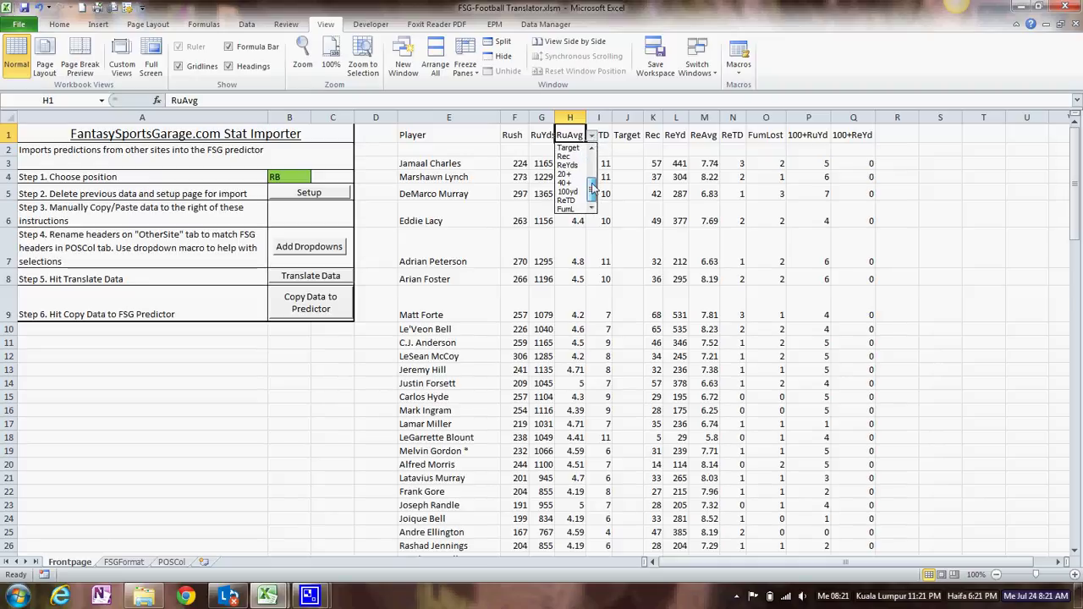
{"action": "left_click", "coordinate": [535, 150]}
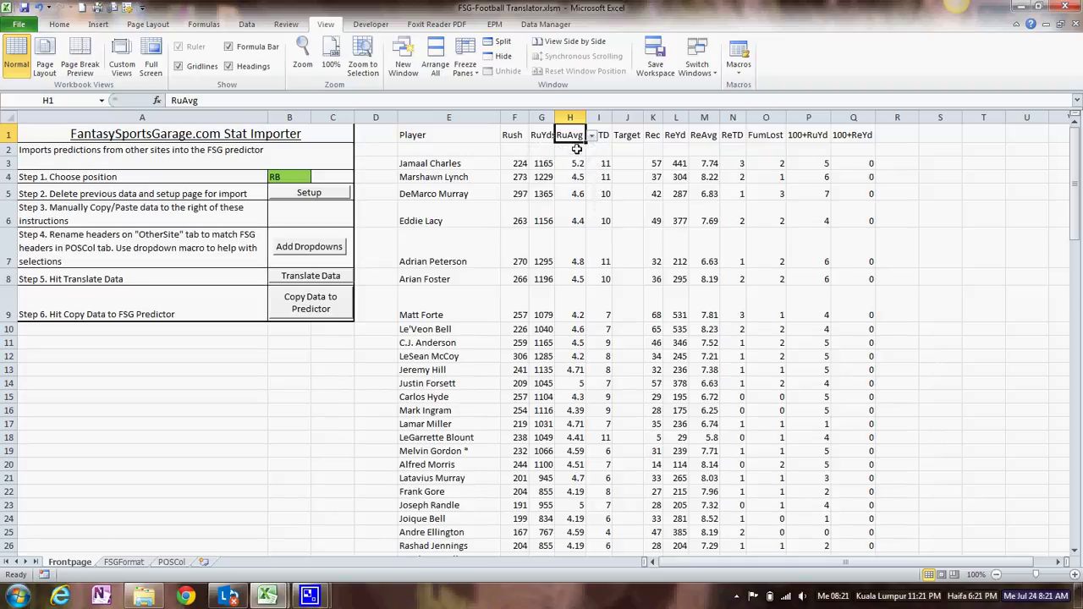
{"action": "left_click", "coordinate": [602, 136]}
{"action": "left_click", "coordinate": [619, 137]}
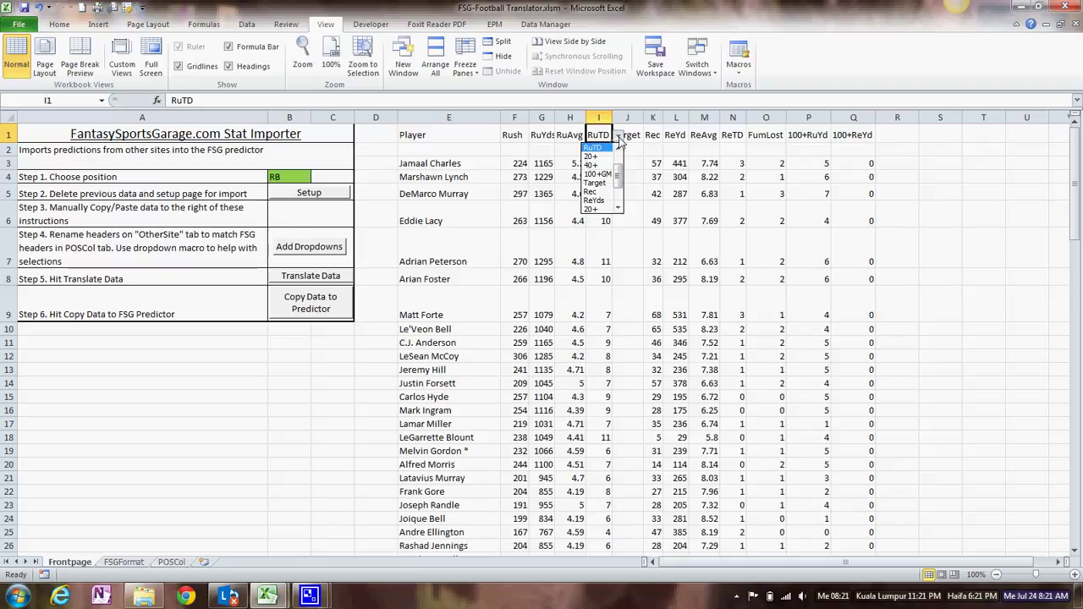
{"action": "left_click", "coordinate": [595, 151]}
Step: Choose Target as the header in J1 and Rec as the header in K1
{"action": "left_click", "coordinate": [635, 135]}
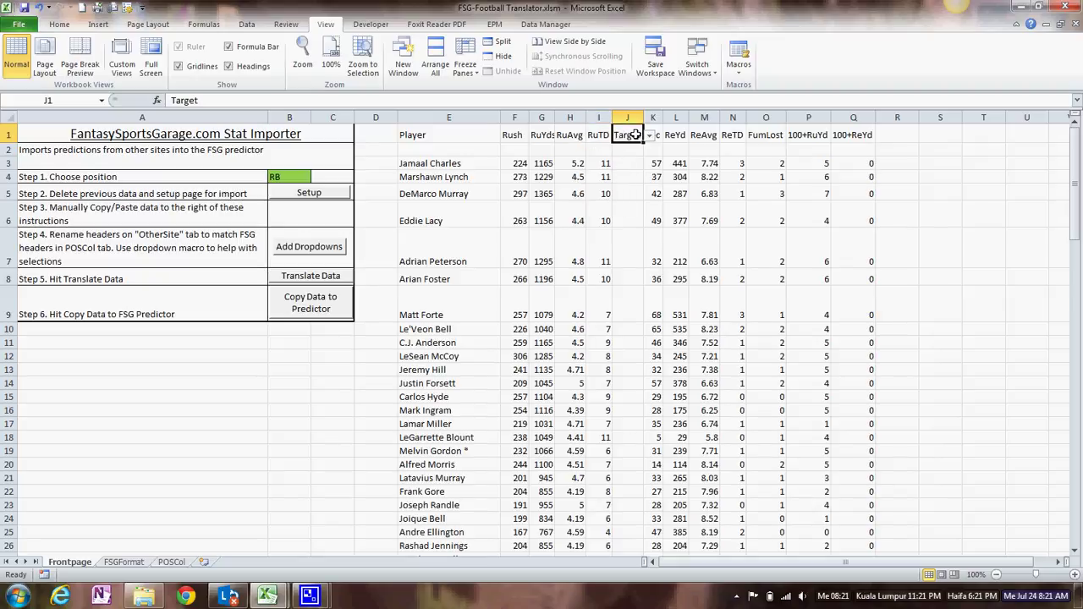
{"action": "left_click", "coordinate": [650, 136]}
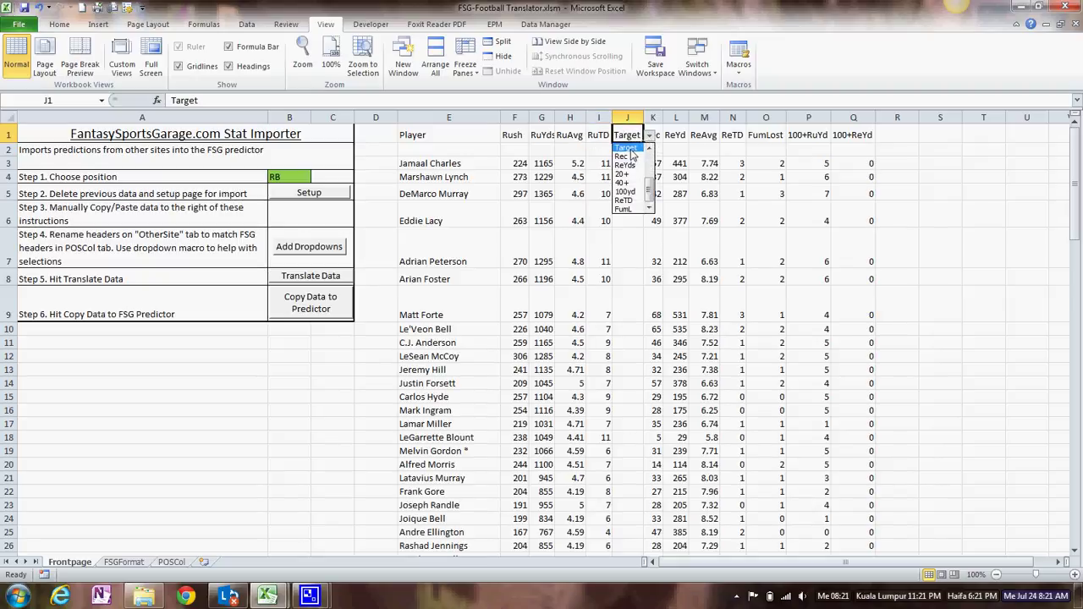
{"action": "left_click", "coordinate": [631, 151]}
{"action": "left_click", "coordinate": [658, 138]}
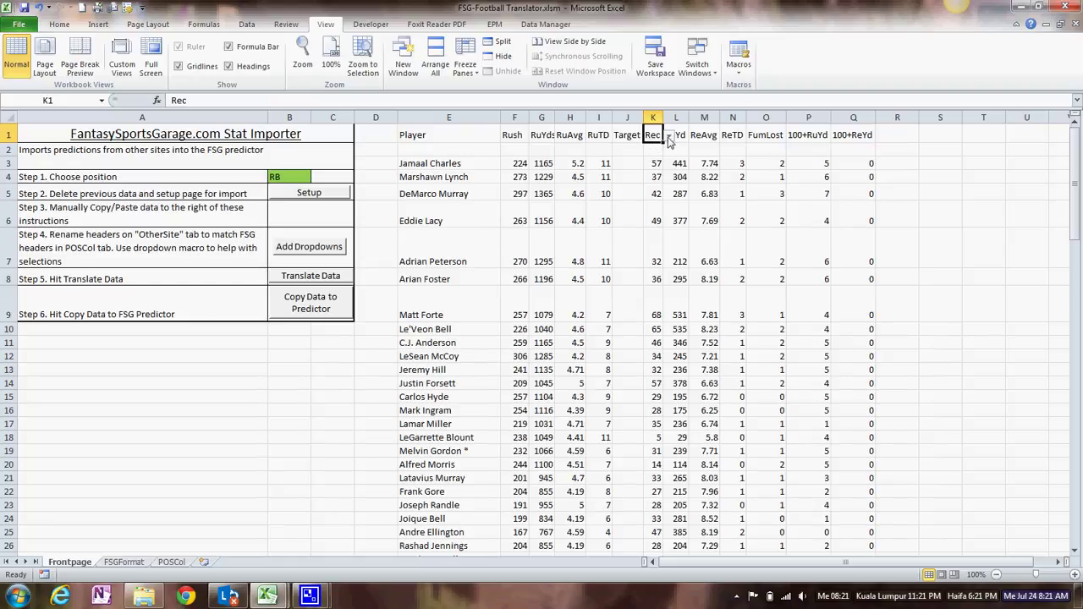
{"action": "left_click", "coordinate": [669, 138]}
{"action": "left_click", "coordinate": [643, 158]}
Step: Set header L1 to ReYds and N1 to ReTD, skipping the ReAvg column
{"action": "left_click", "coordinate": [681, 138]}
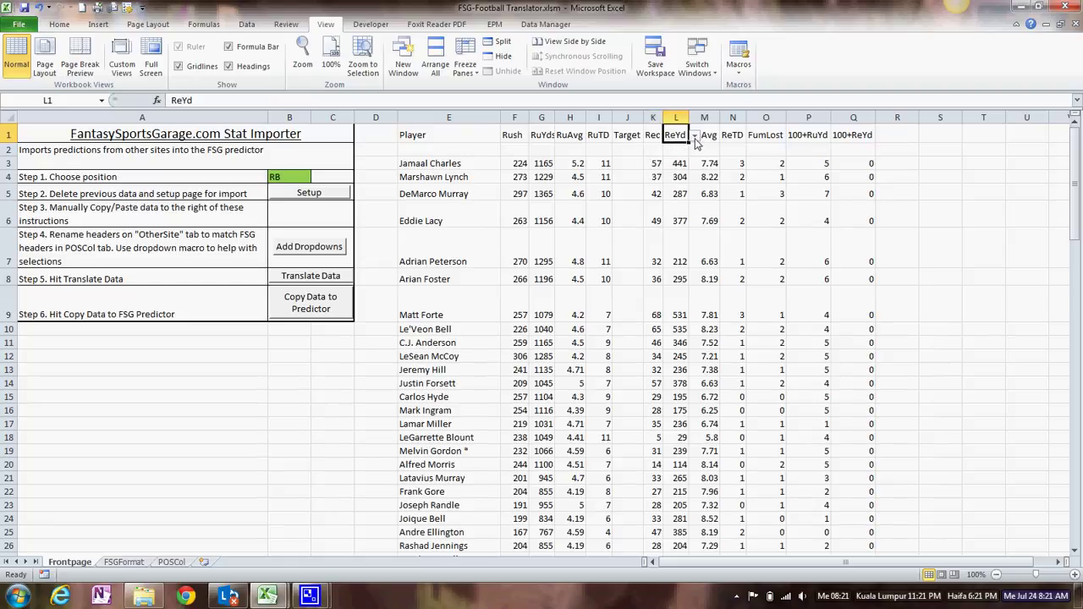
{"action": "left_click", "coordinate": [694, 137]}
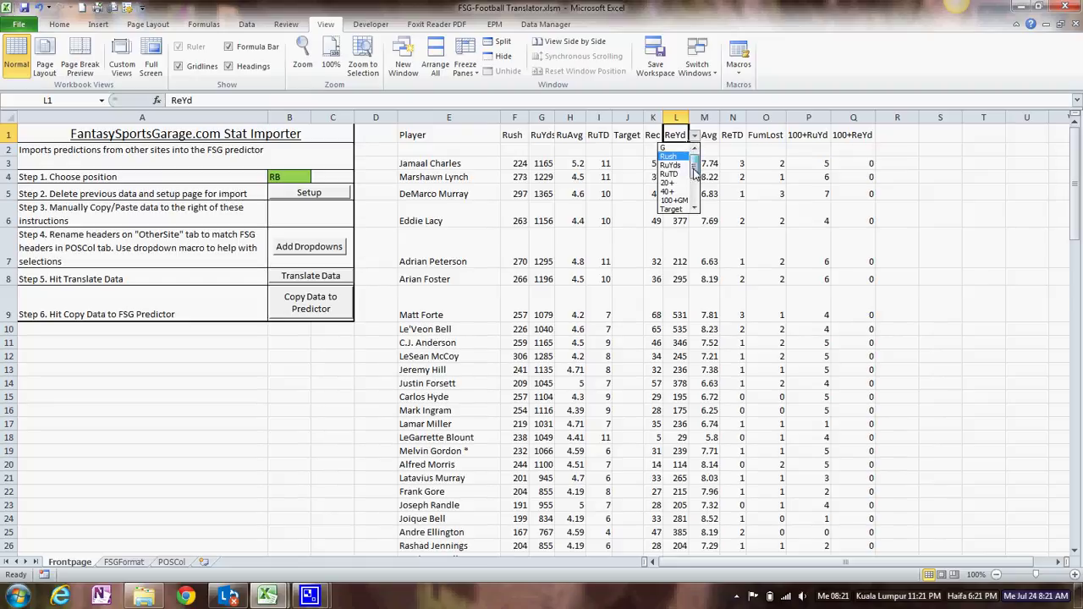
{"action": "left_click_drag", "start_coordinate": [695, 163], "coordinate": [696, 184]}
{"action": "left_click", "coordinate": [670, 176]}
{"action": "left_click", "coordinate": [709, 137]}
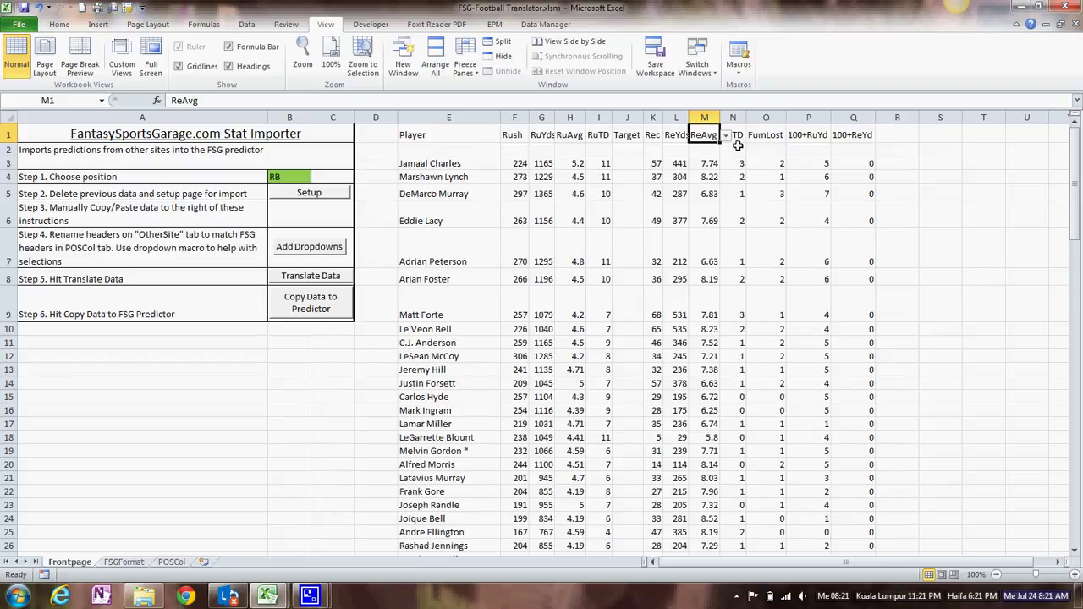
{"action": "left_click", "coordinate": [738, 134]}
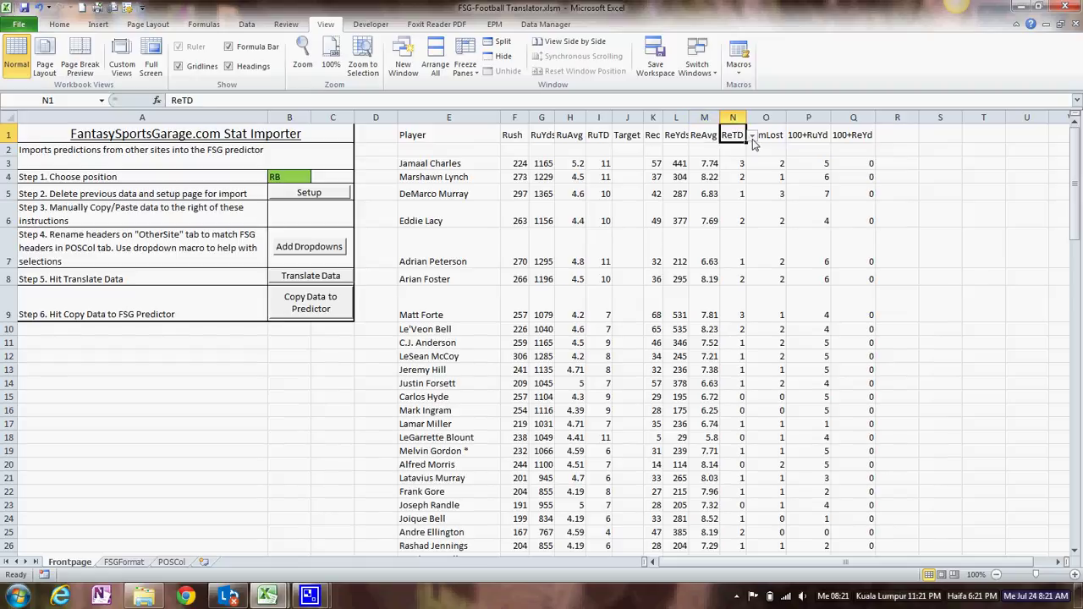
{"action": "left_click", "coordinate": [752, 136]}
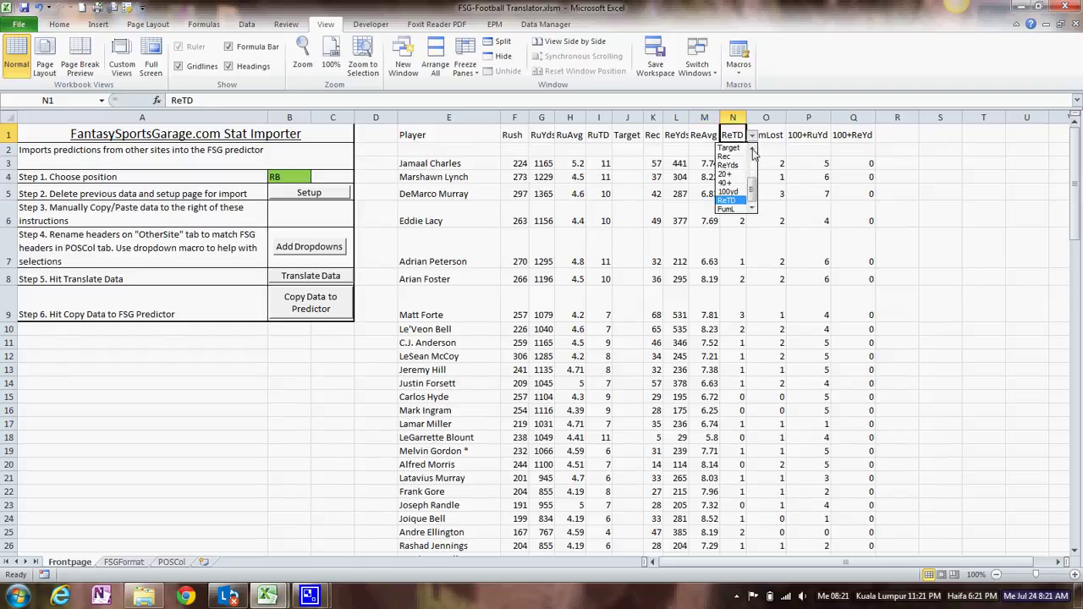
{"action": "left_click", "coordinate": [729, 201]}
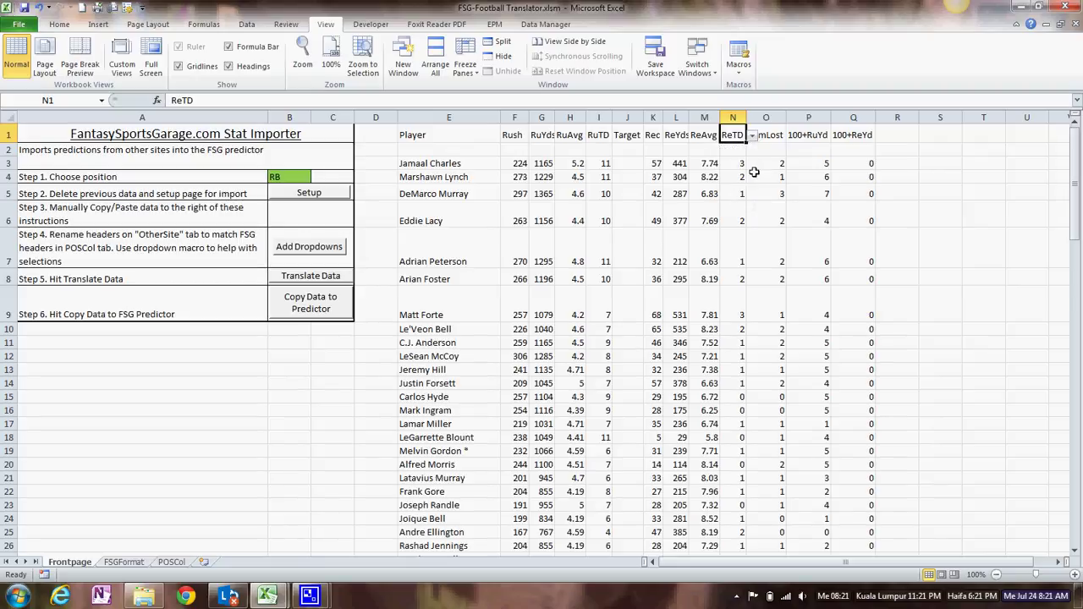
Step: Set the fumbles-lost header in O1 to FumL, P1 to 100+GM and Q1 to 100yd
{"action": "left_click", "coordinate": [769, 140]}
{"action": "left_click", "coordinate": [794, 137]}
{"action": "scroll", "coordinate": [794, 173], "scroll_direction": "down", "scroll_amount": 3}
{"action": "left_click", "coordinate": [769, 213]}
{"action": "left_click", "coordinate": [824, 138]}
{"action": "left_click", "coordinate": [837, 136]}
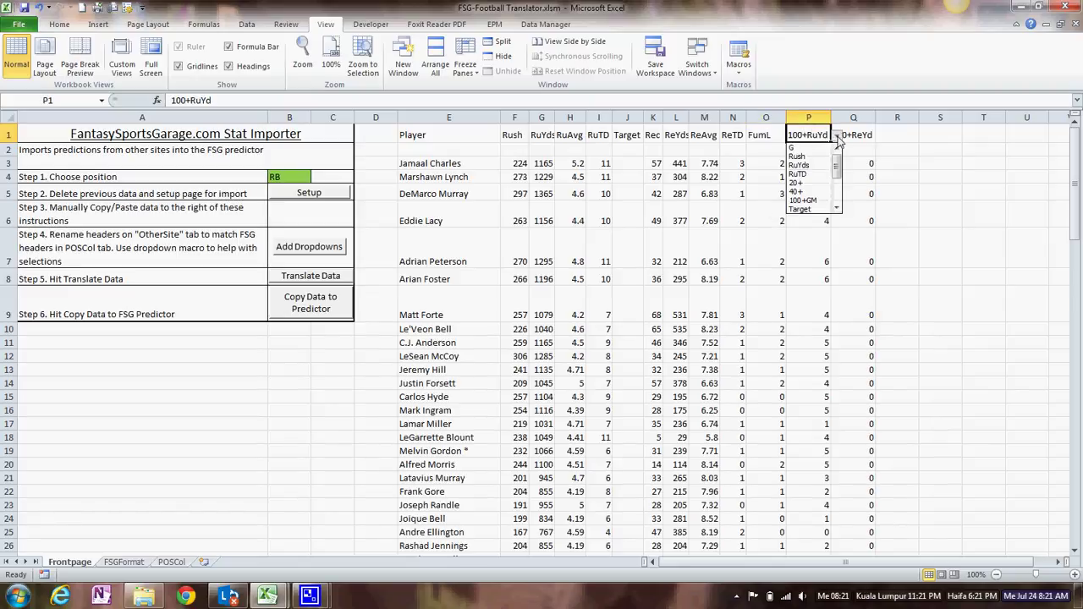
{"action": "left_click", "coordinate": [804, 202]}
{"action": "left_click", "coordinate": [857, 135]}
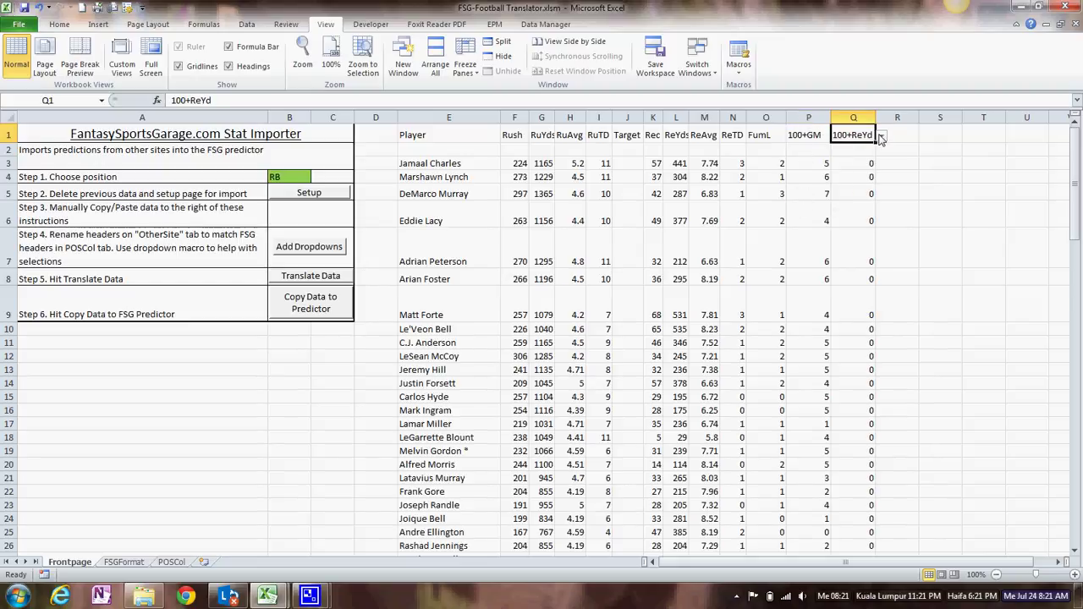
{"action": "left_click", "coordinate": [881, 138]}
{"action": "left_click_drag", "start_coordinate": [881, 163], "coordinate": [880, 191]}
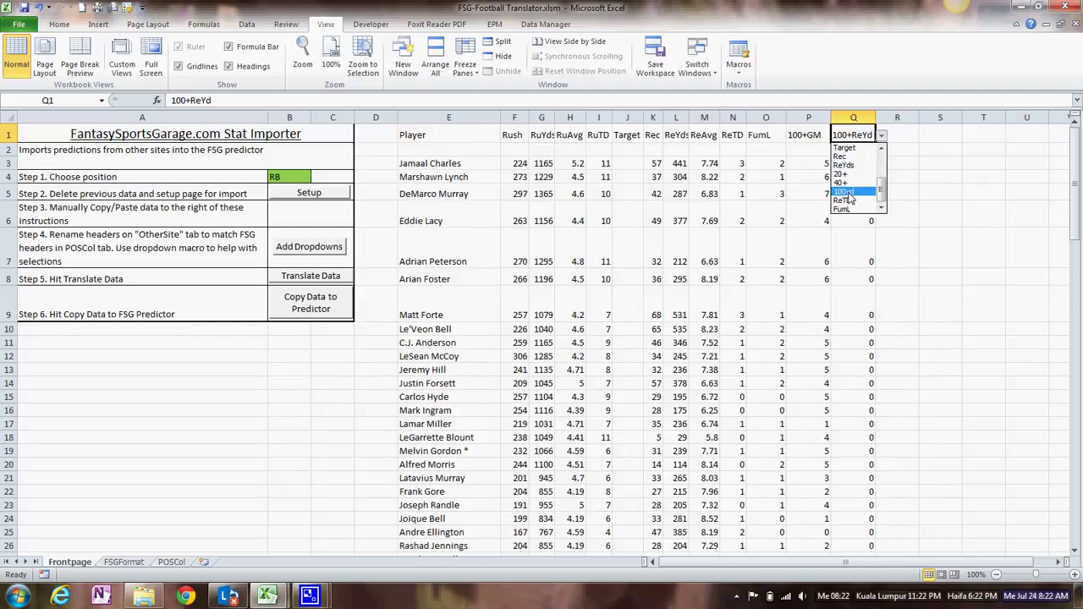
{"action": "left_click", "coordinate": [846, 192]}
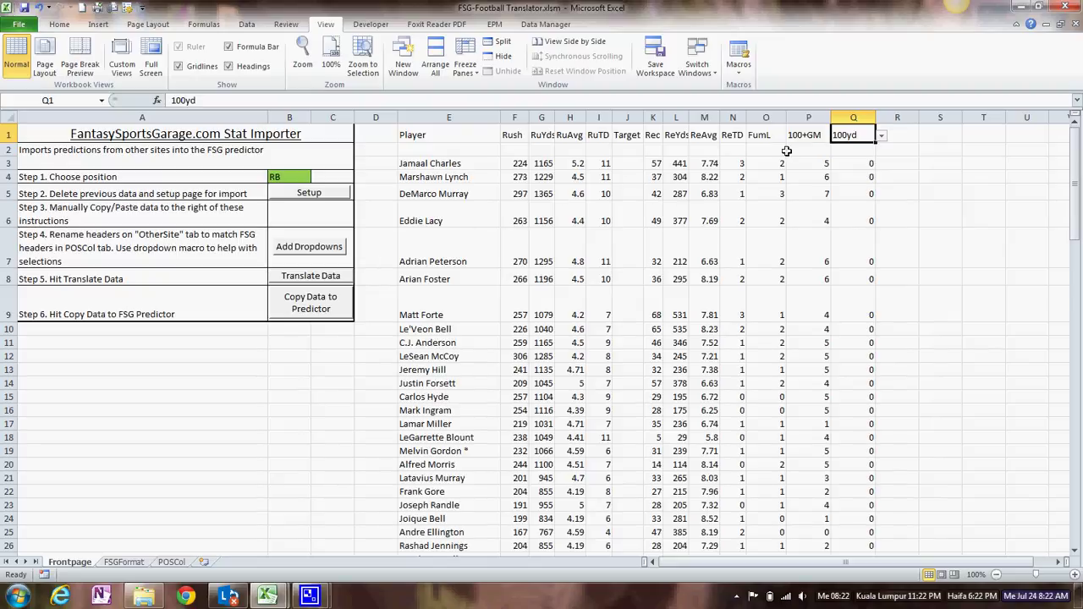
Step: Translate the RB data and copy it into FSG-Football-2015-predictor-rev1p0.xlsm
{"action": "left_click", "coordinate": [310, 277]}
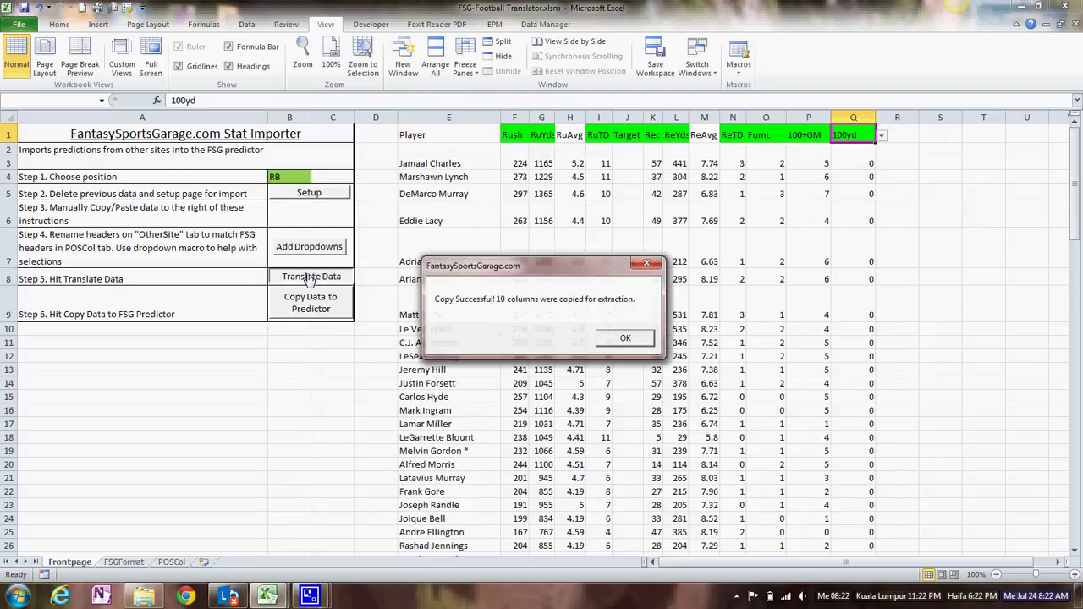
{"action": "left_click", "coordinate": [626, 339]}
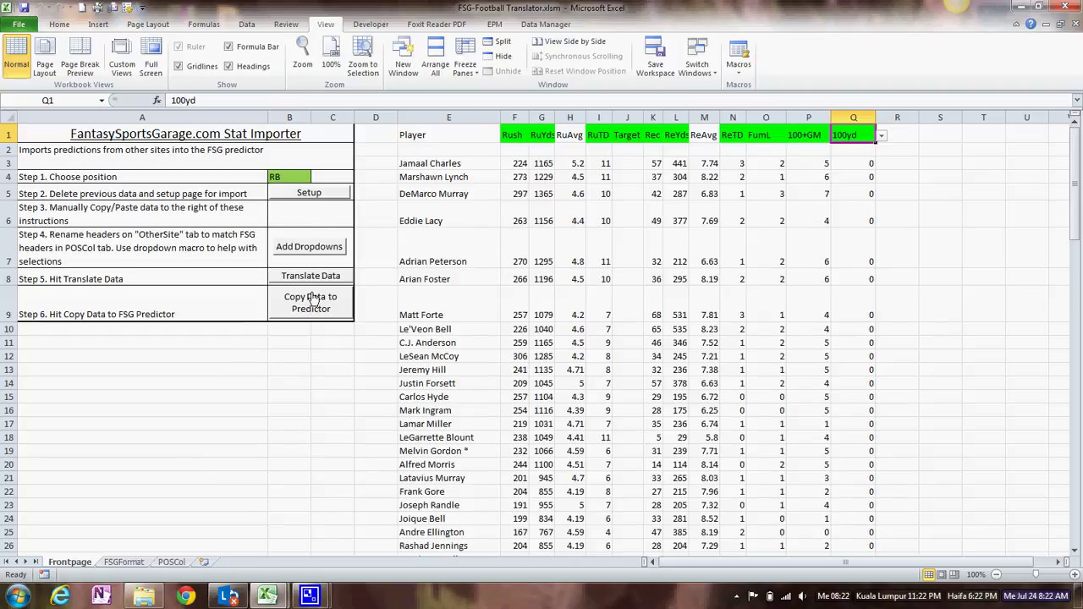
{"action": "left_click", "coordinate": [309, 305]}
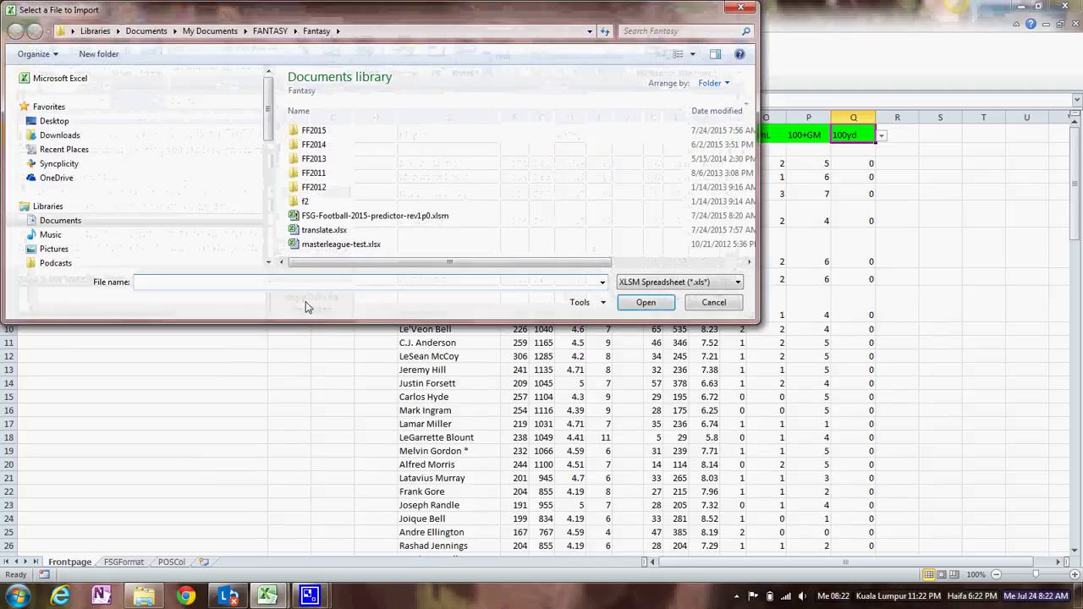
{"action": "double_click", "coordinate": [359, 217]}
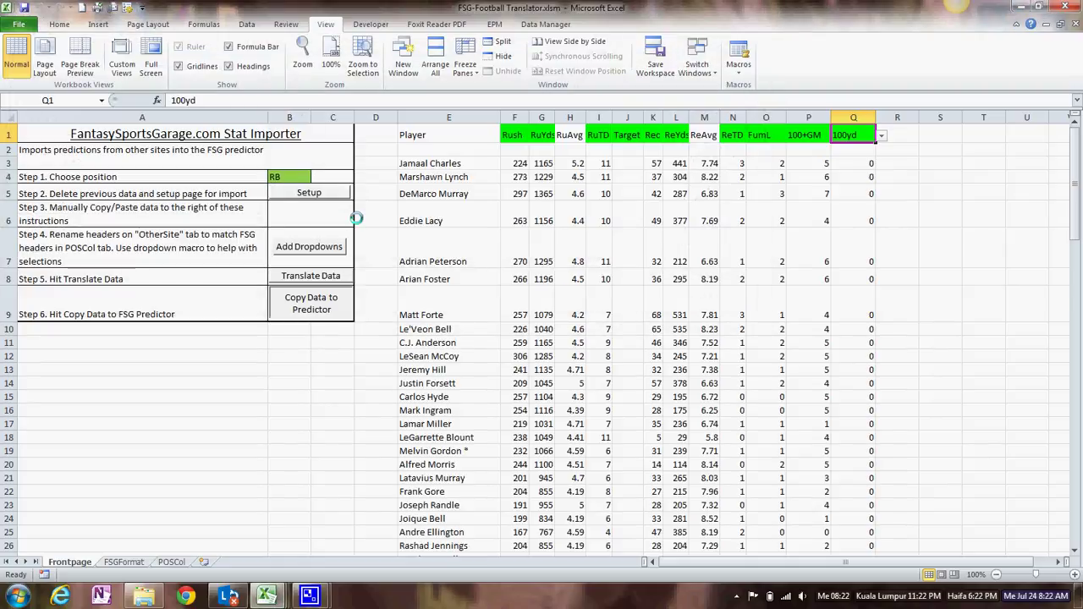
{"action": "left_click", "coordinate": [609, 316]}
{"action": "left_click", "coordinate": [561, 332]}
{"action": "left_click", "coordinate": [518, 341]}
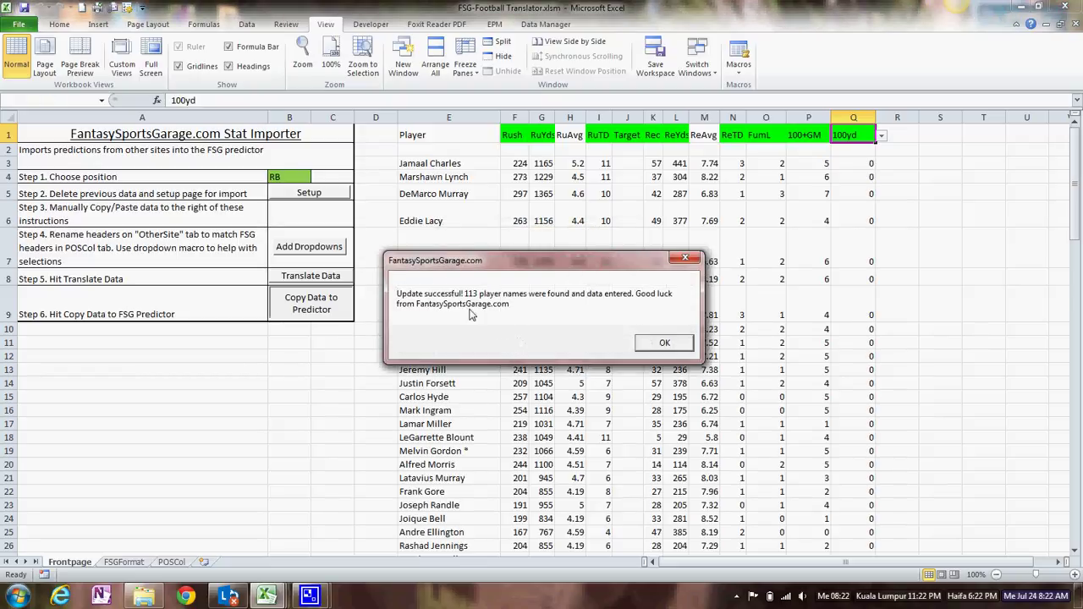
{"action": "left_click", "coordinate": [677, 349]}
{"action": "mouse_move", "coordinate": [284, 595]}
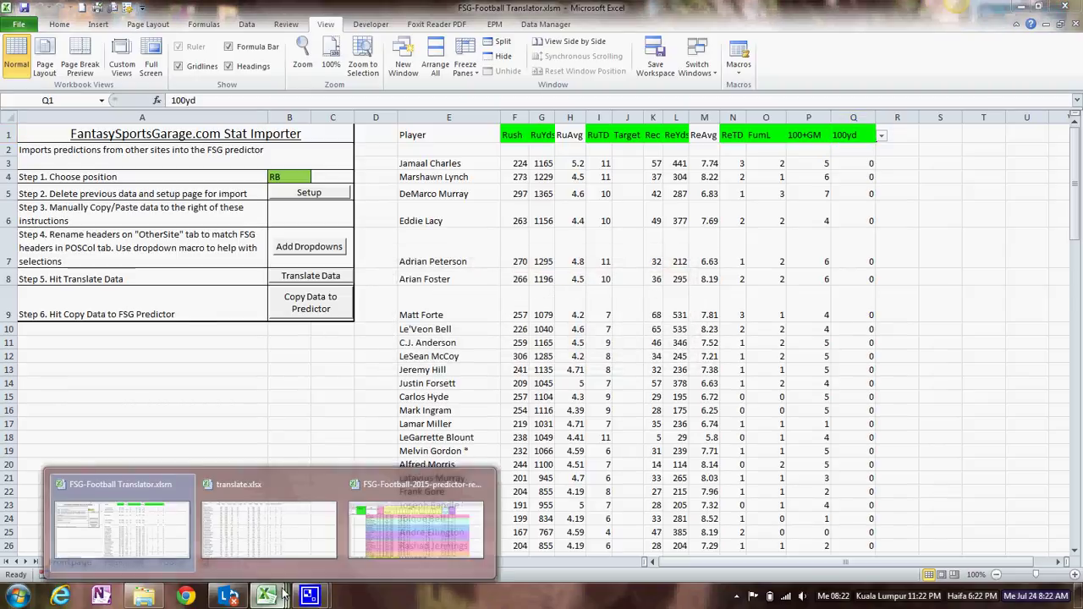
Step: Switch to the RB sheet of FSG-Football-2015-predictor-rev1p0.xlsm, split it just after the Name column and freeze the panes there
{"action": "left_click", "coordinate": [389, 512]}
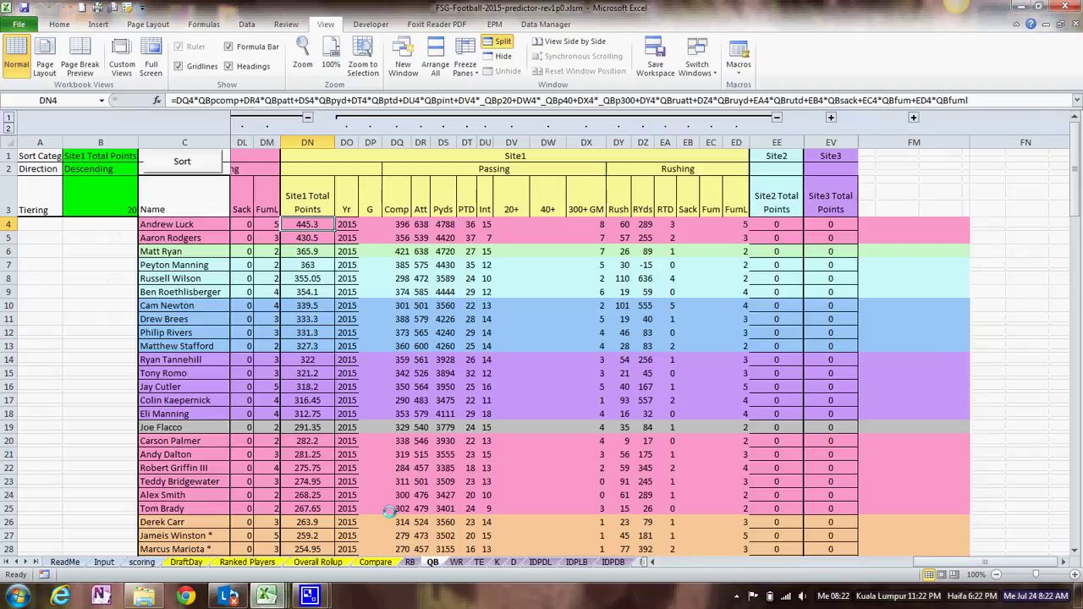
{"action": "left_click", "coordinate": [411, 563]}
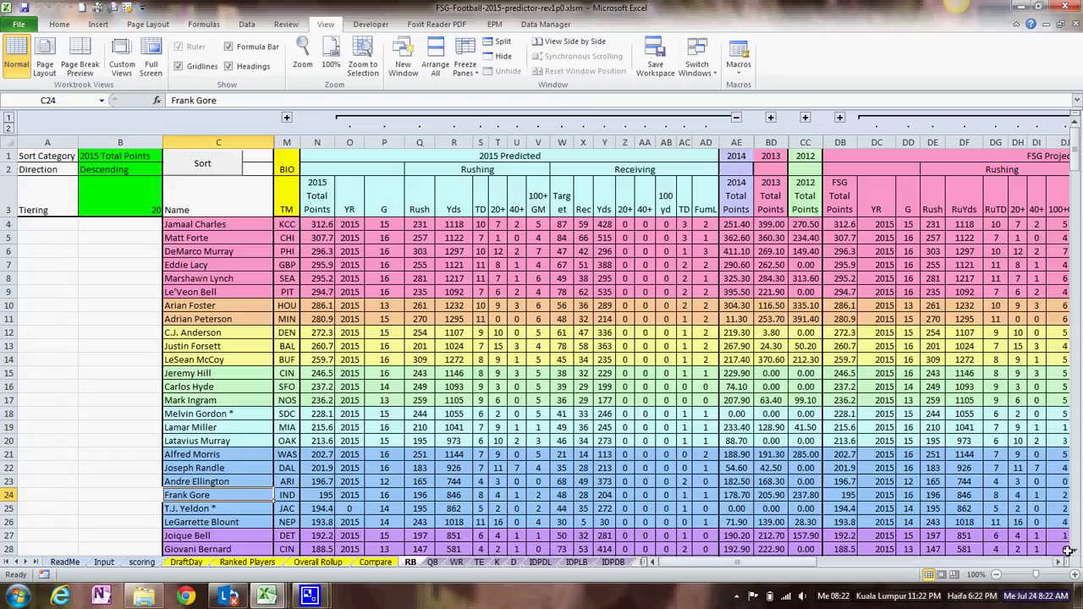
{"action": "left_click_drag", "start_coordinate": [1064, 561], "coordinate": [277, 472]}
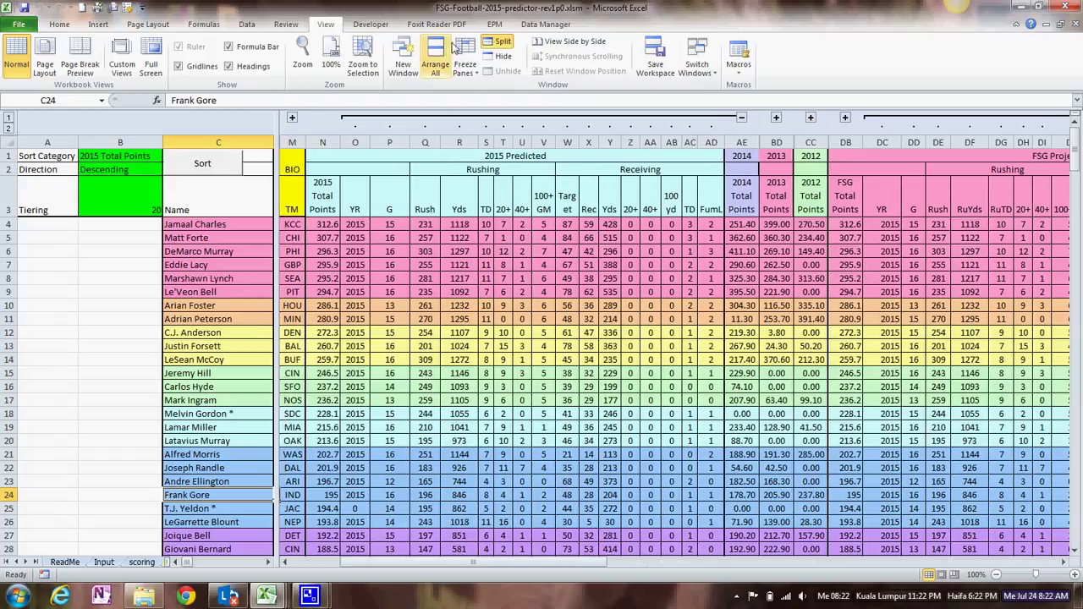
{"action": "left_click", "coordinate": [465, 64]}
{"action": "left_click", "coordinate": [501, 103]}
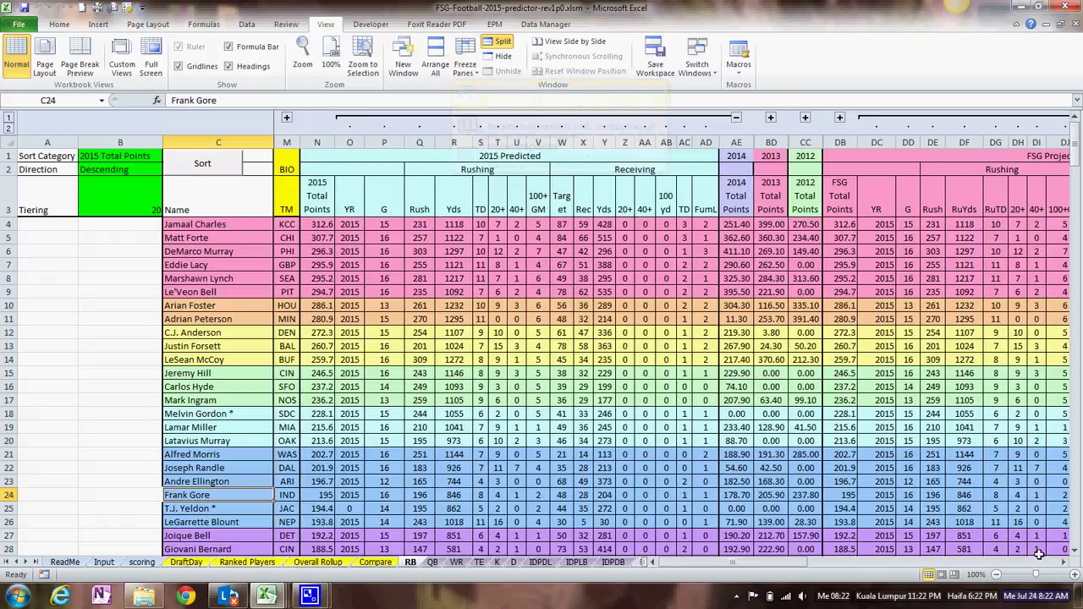
Step: Expand the Site1 column group on the RB sheet to show its rushing and receiving columns
{"action": "left_click", "coordinate": [1065, 564]}
{"action": "left_click_drag", "start_coordinate": [1064, 564], "coordinate": [1065, 564]}
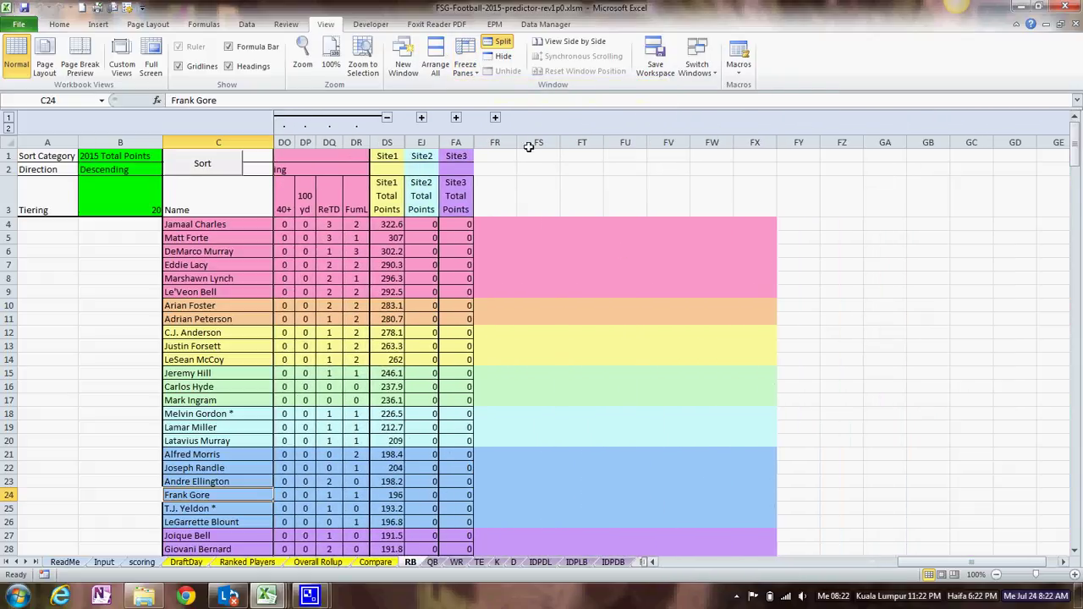
{"action": "left_click", "coordinate": [422, 118]}
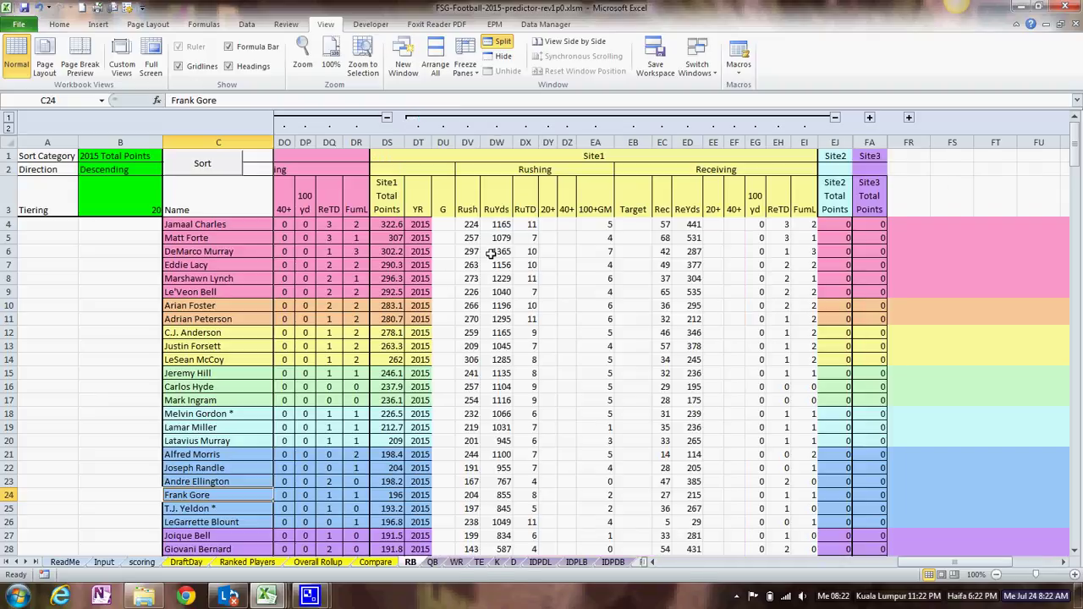
Step: Examine the Site1 columns down the RB player list for rows that received no imported data
{"action": "scroll", "coordinate": [496, 268], "scroll_direction": "down", "scroll_amount": 7}
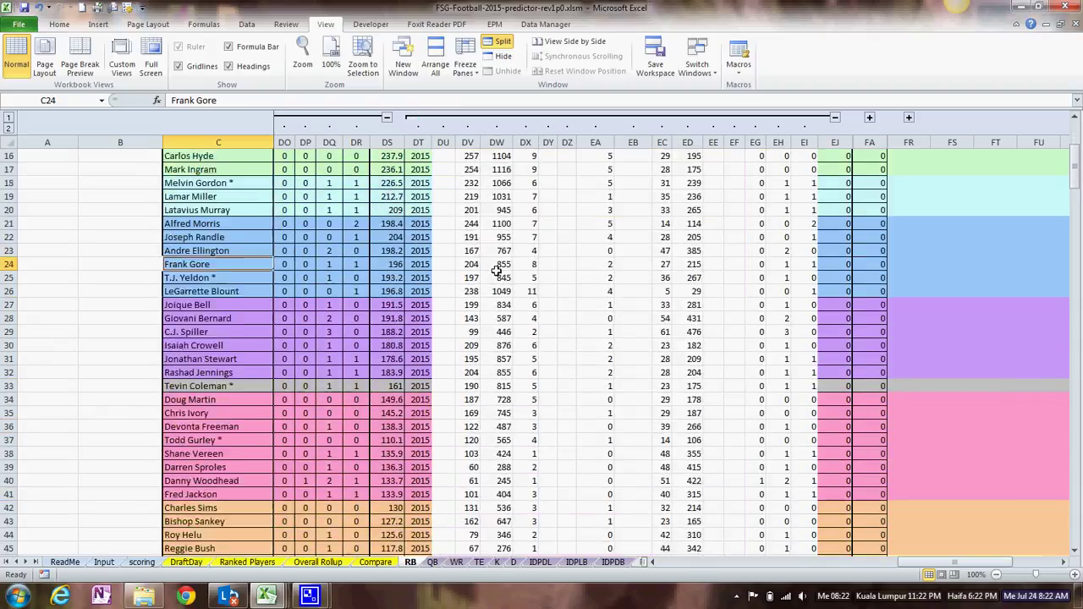
{"action": "scroll", "coordinate": [496, 269], "scroll_direction": "down", "scroll_amount": 1}
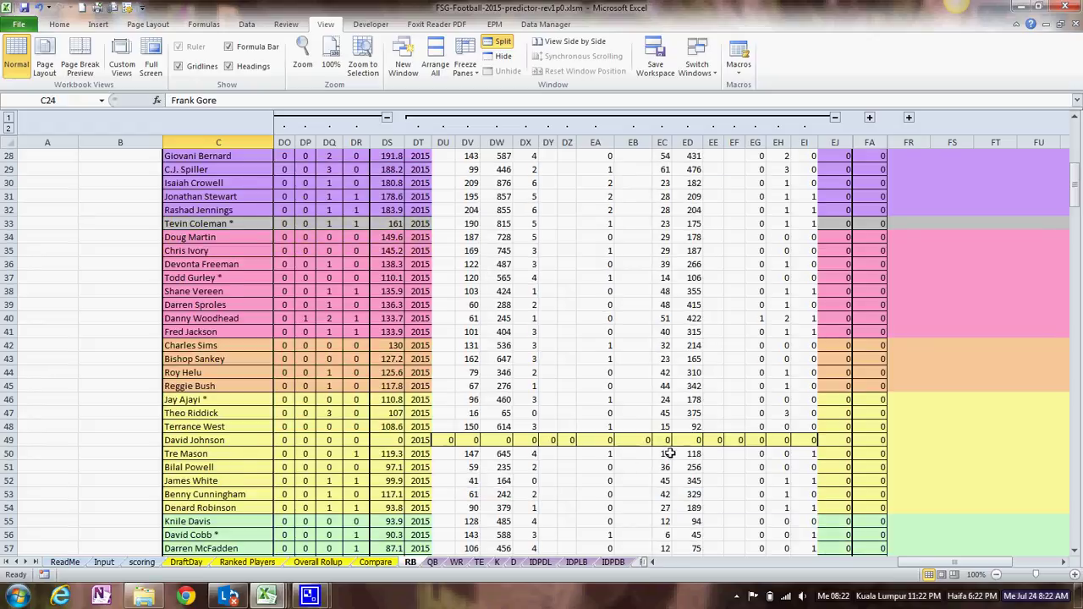
{"action": "scroll", "coordinate": [453, 442], "scroll_direction": "down", "scroll_amount": 5}
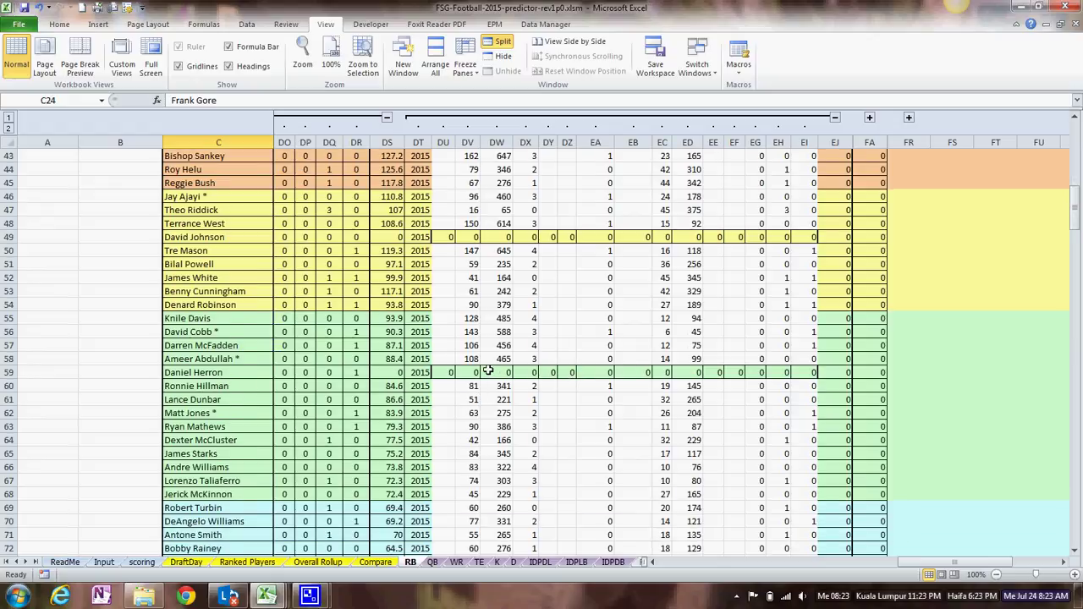
{"action": "scroll", "coordinate": [489, 370], "scroll_direction": "down", "scroll_amount": 1}
{"action": "scroll", "coordinate": [488, 371], "scroll_direction": "up", "scroll_amount": 1}
{"action": "scroll", "coordinate": [478, 400], "scroll_direction": "down", "scroll_amount": 6}
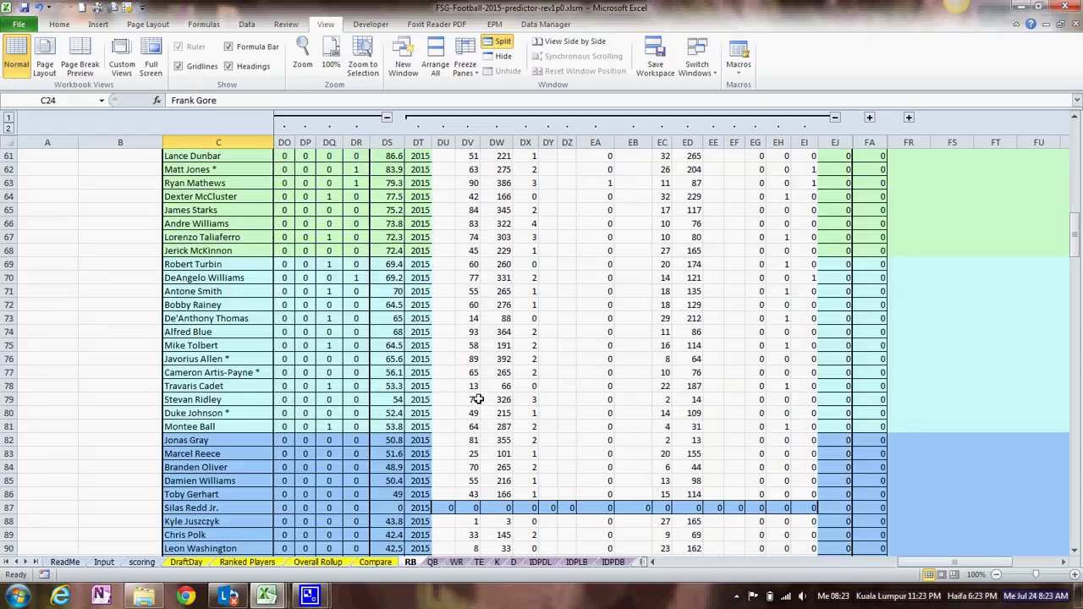
{"action": "scroll", "coordinate": [479, 399], "scroll_direction": "down", "scroll_amount": 6}
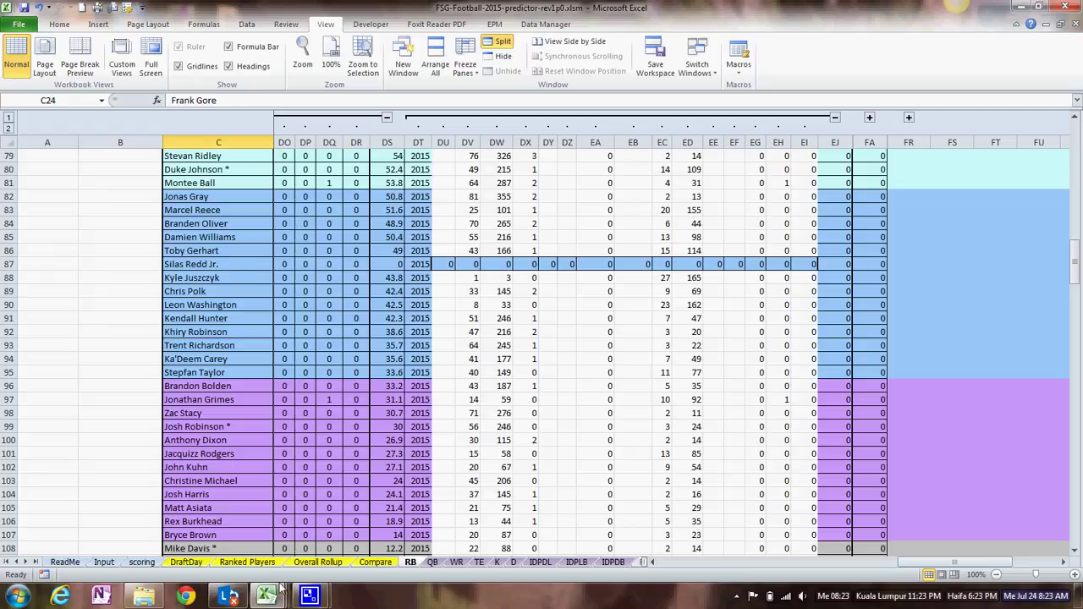
Step: Look through the RB player names in FSG-Football Translator.xlsm and return to the predictor workbook
{"action": "mouse_move", "coordinate": [283, 590]}
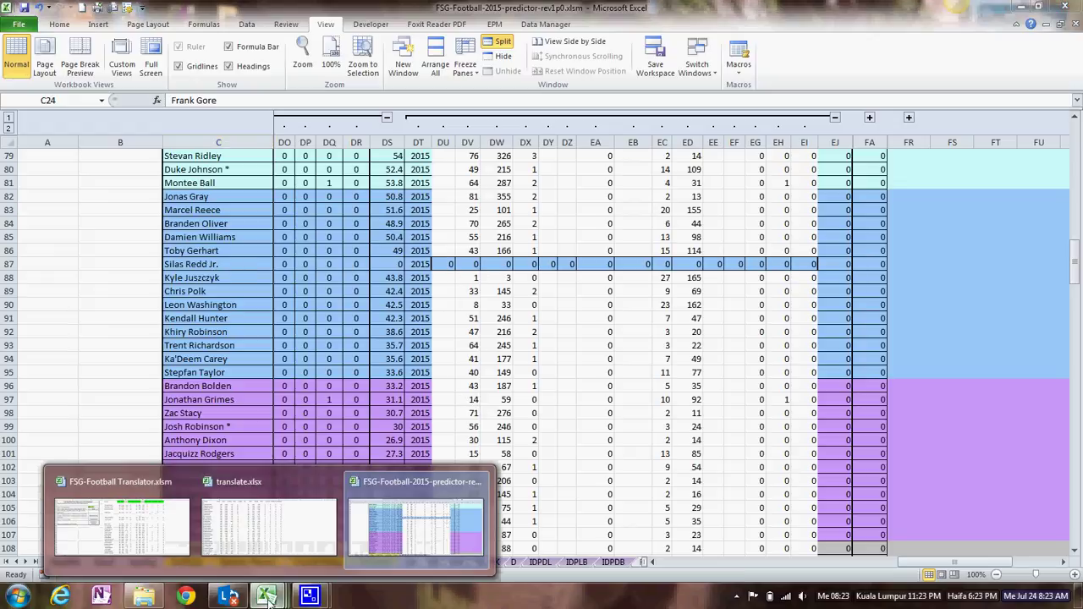
{"action": "left_click", "coordinate": [160, 523]}
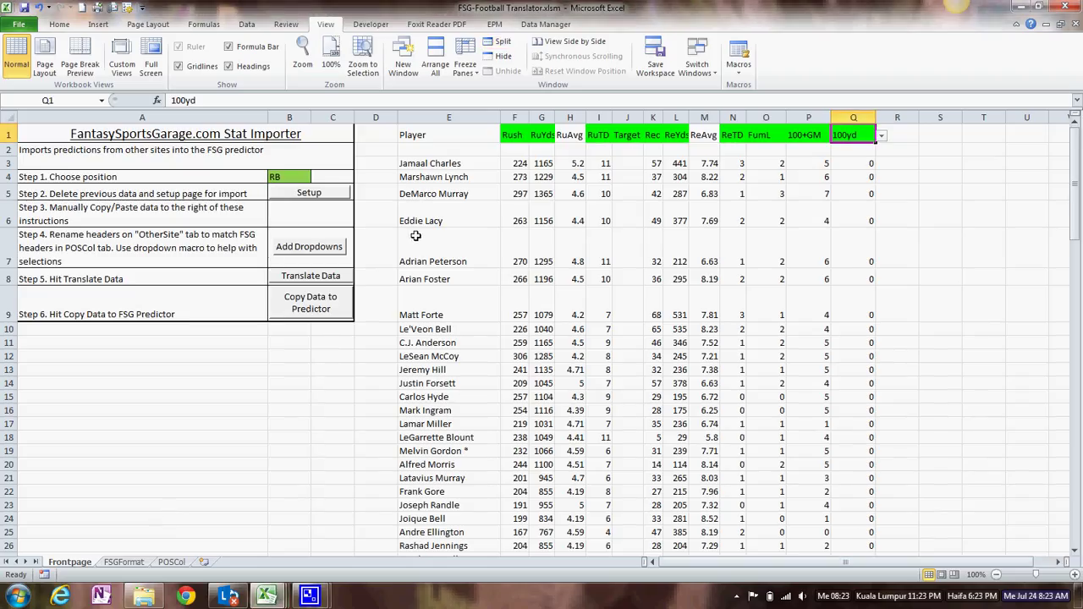
{"action": "left_click", "coordinate": [416, 397]}
{"action": "scroll", "coordinate": [415, 402], "scroll_direction": "down", "scroll_amount": 3}
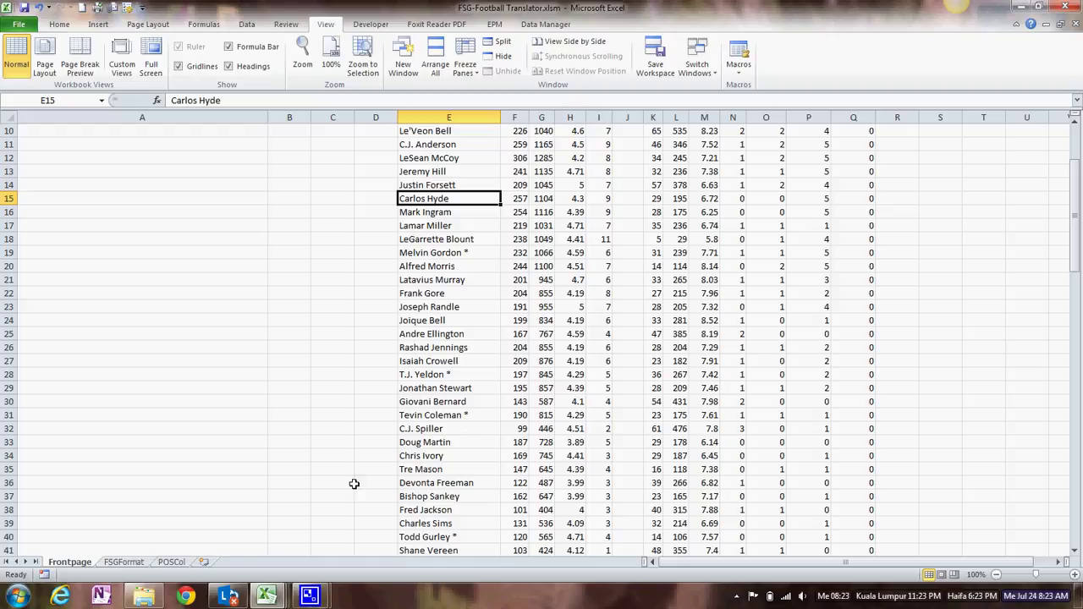
{"action": "left_click", "coordinate": [266, 597]}
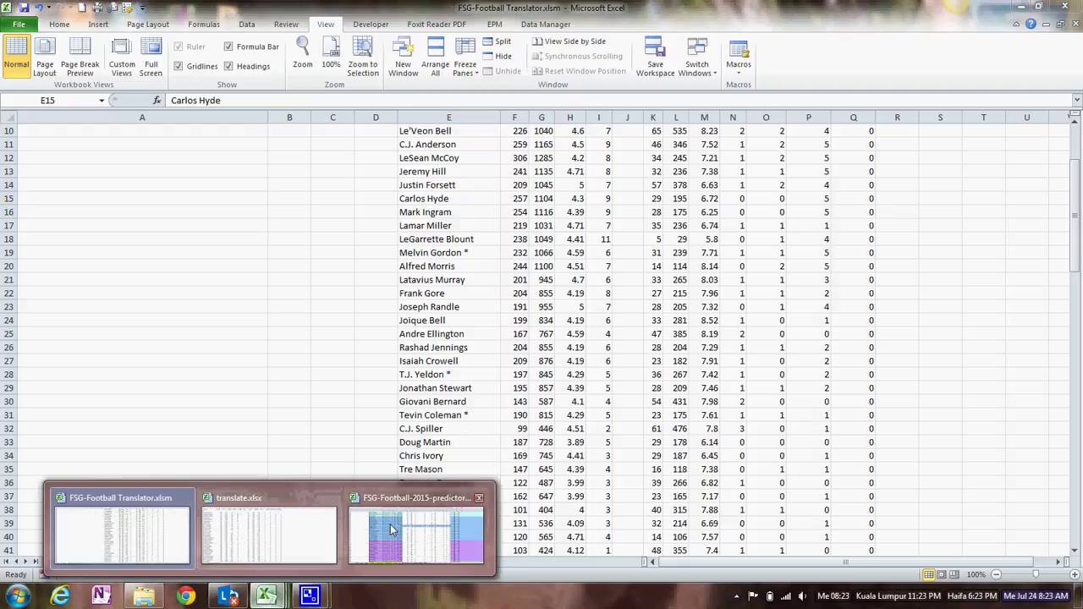
{"action": "left_click", "coordinate": [391, 530]}
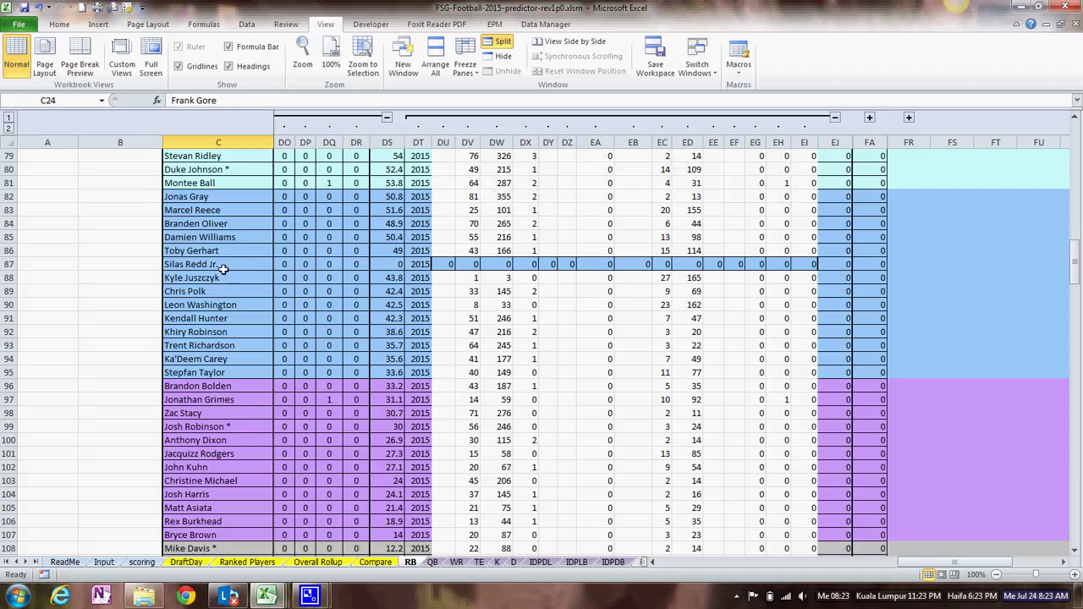
Step: Copy the player name Silas Redd Jr. from cell C87 of the predictor's RB sheet
{"action": "left_click", "coordinate": [209, 264]}
{"action": "right_click", "coordinate": [192, 264]}
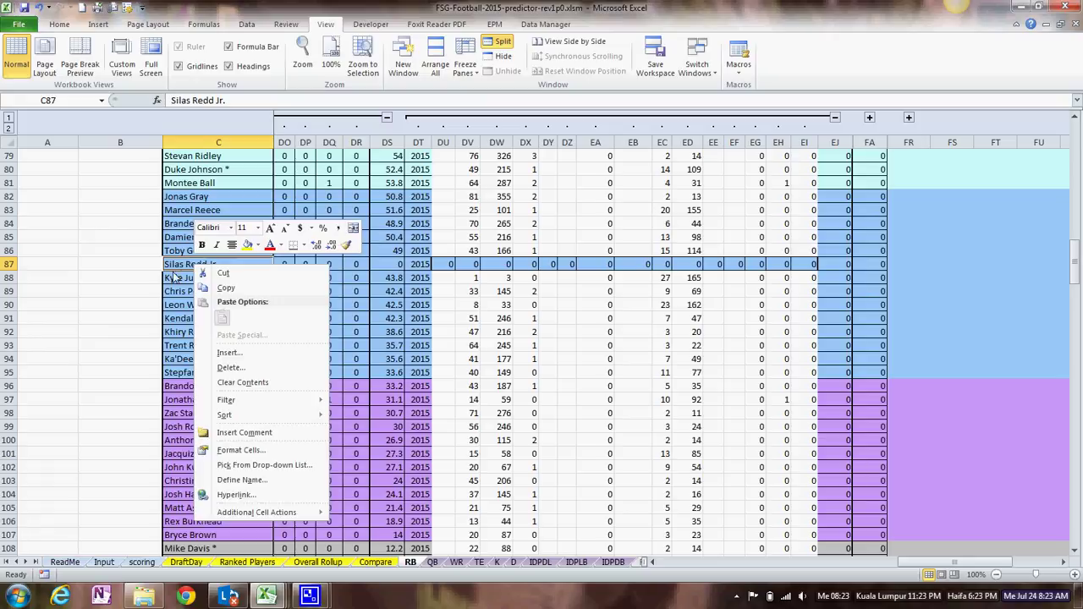
{"action": "left_click", "coordinate": [193, 287]}
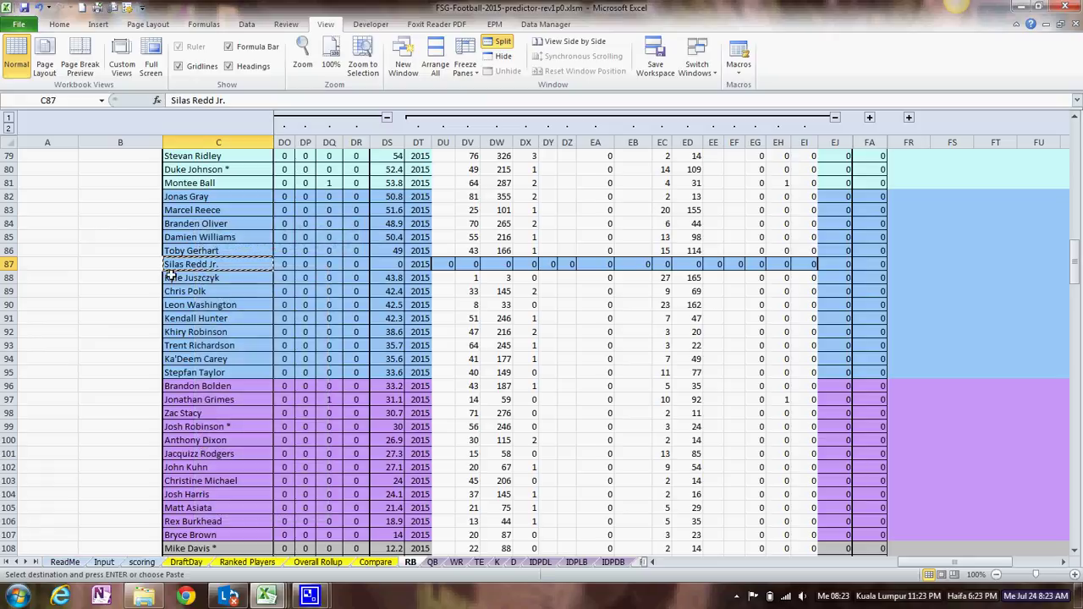
Step: In FSG-Football Translator.xlsm, find "silas" and replace the name in E92 with the copied Silas Redd Jr., pasted as values
{"action": "mouse_move", "coordinate": [280, 600]}
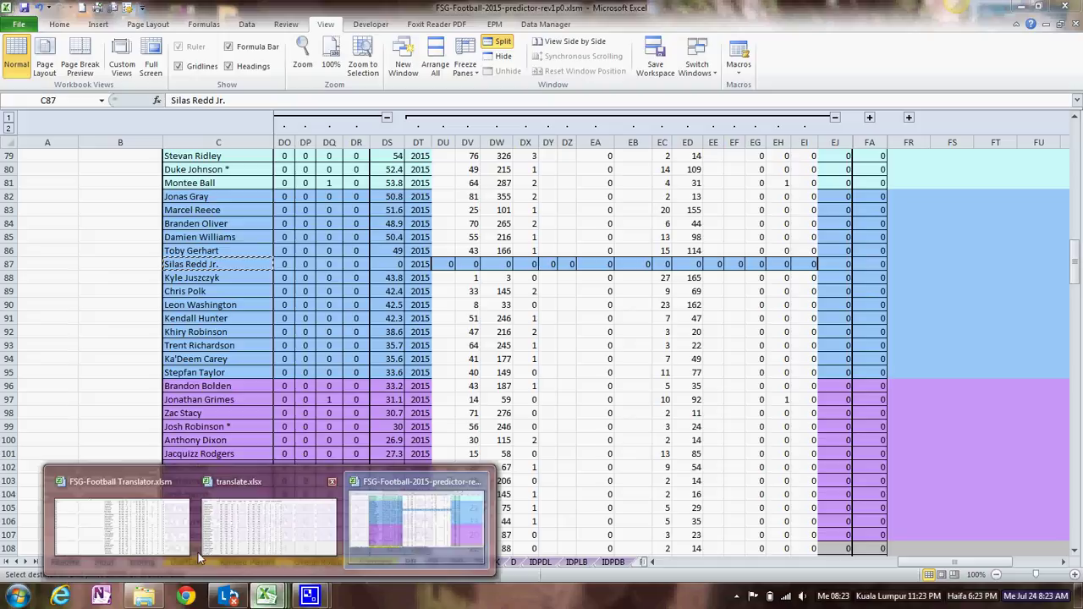
{"action": "left_click", "coordinate": [142, 558]}
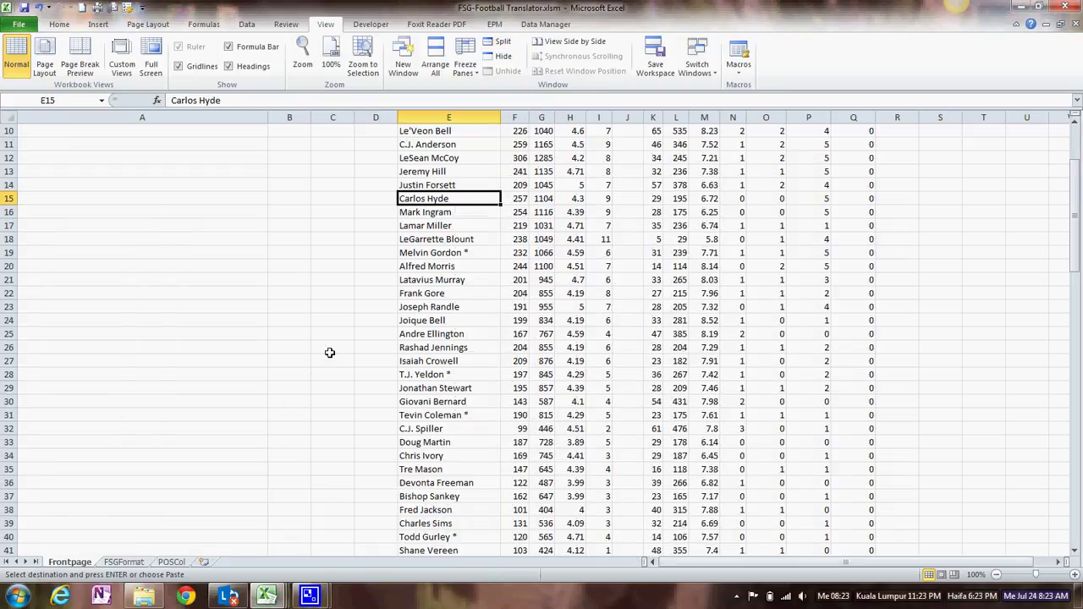
{"action": "key", "text": "ctrl+f"}
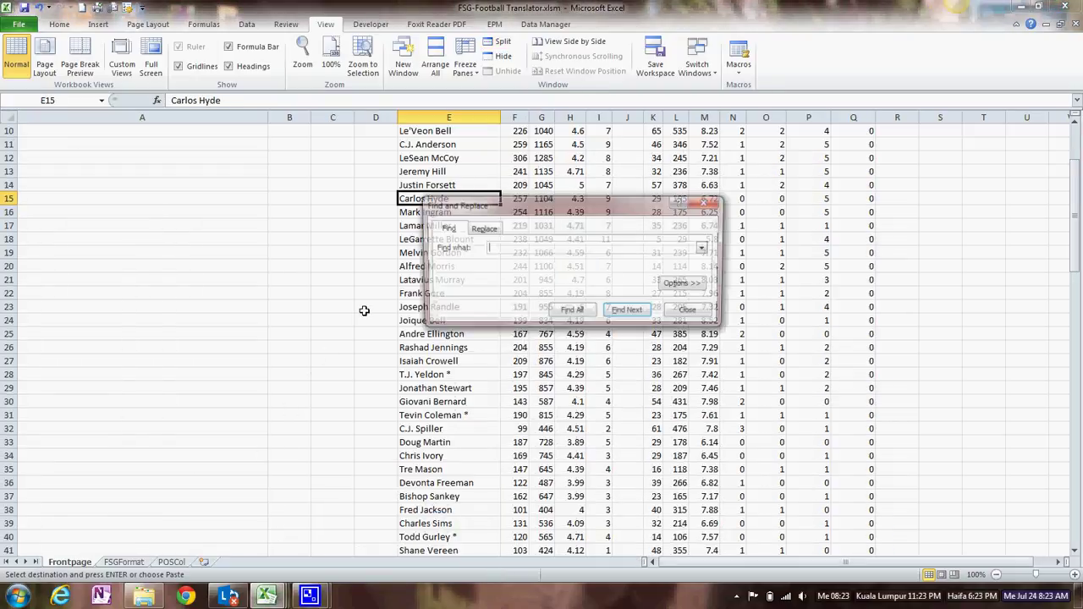
{"action": "type", "text": "s"}
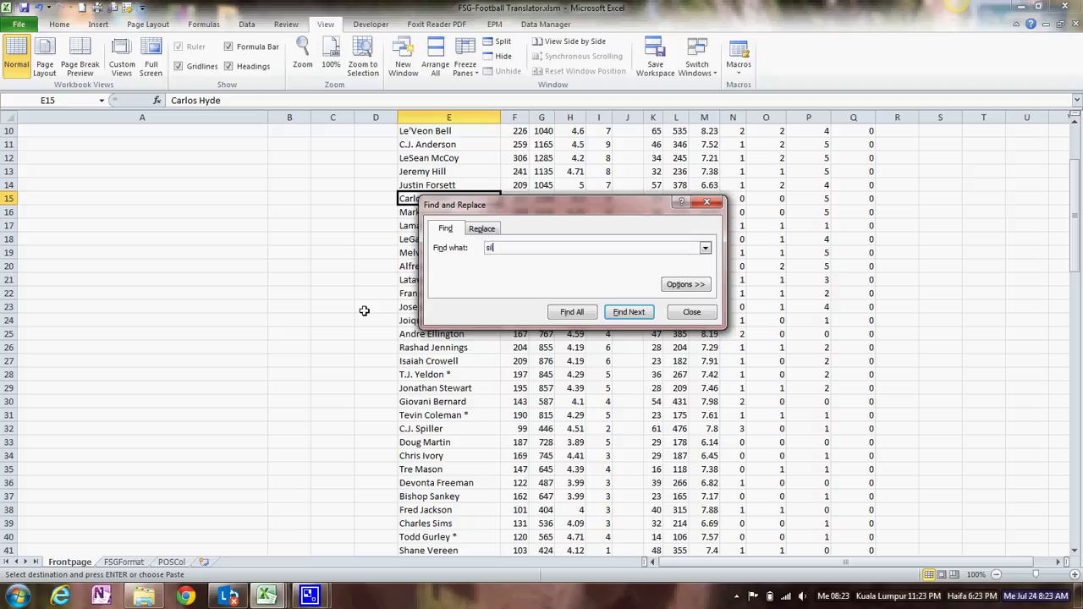
{"action": "type", "text": "ilas"}
{"action": "left_click", "coordinate": [614, 313]}
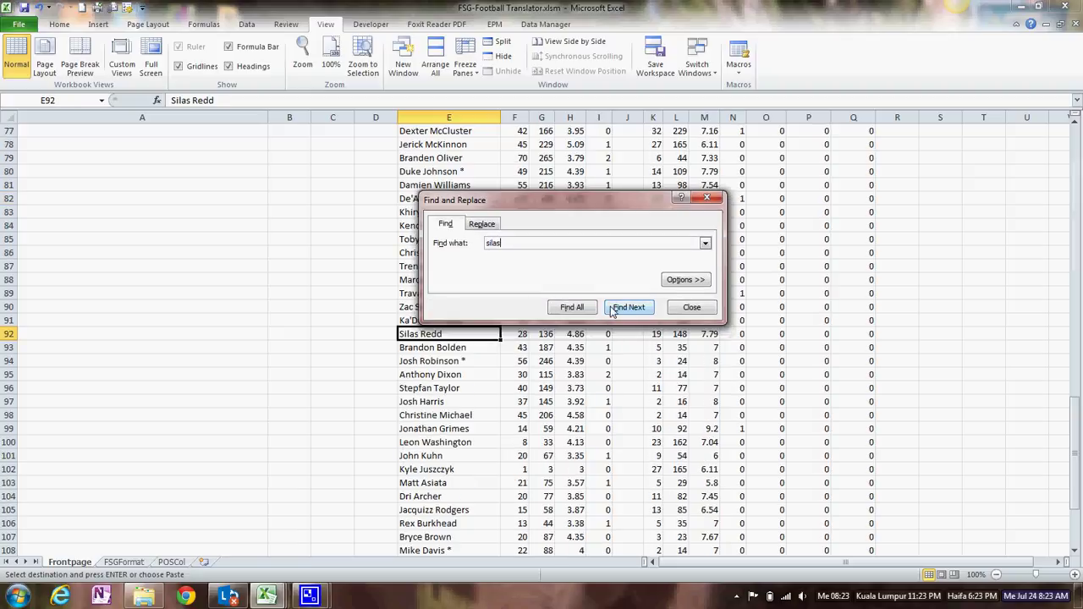
{"action": "left_click", "coordinate": [691, 307]}
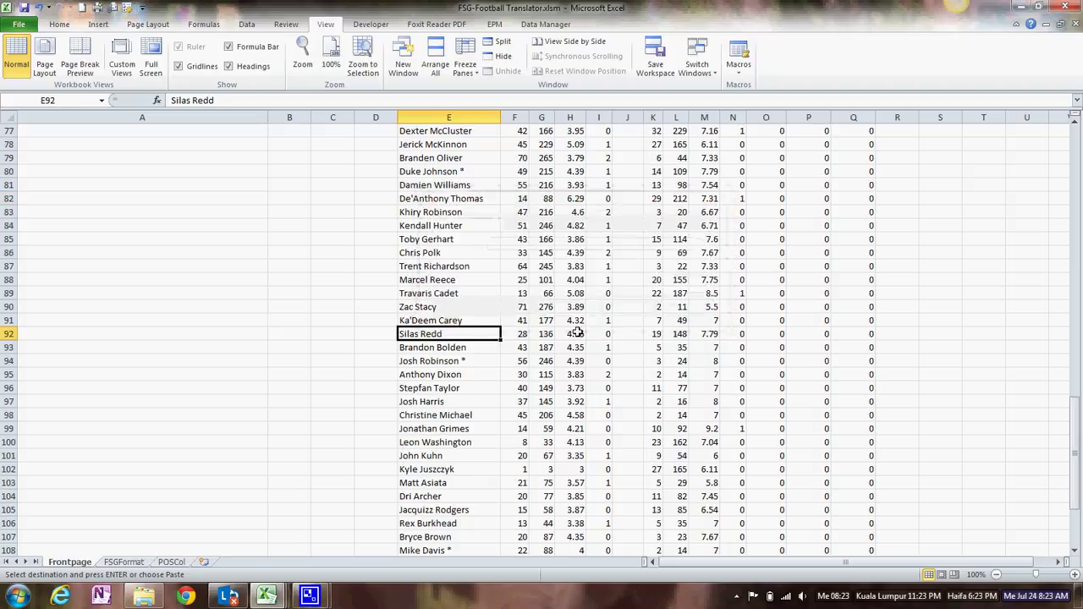
{"action": "right_click", "coordinate": [453, 335]}
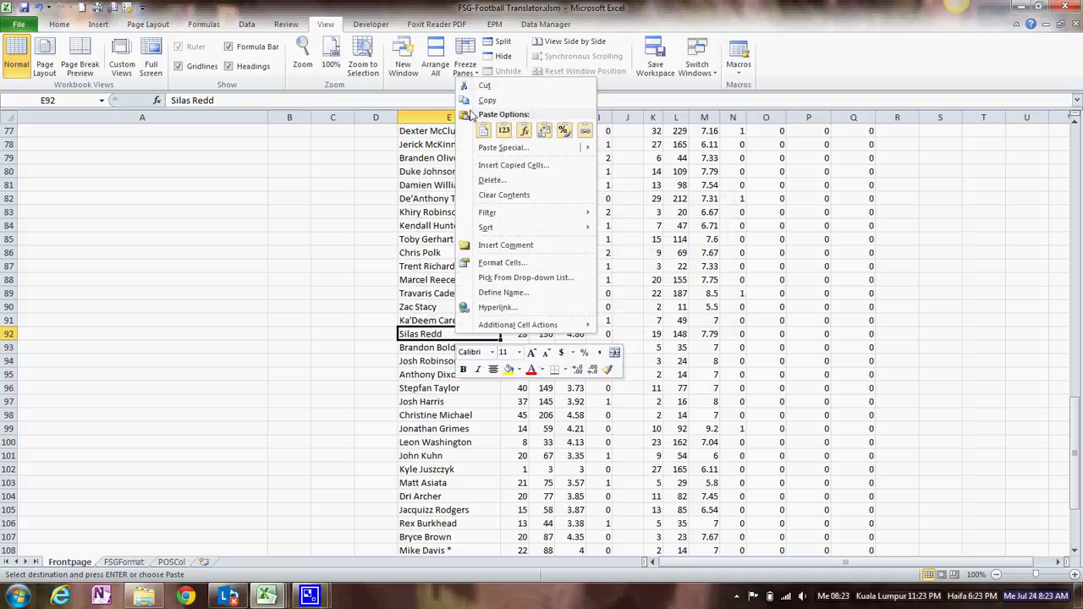
{"action": "left_click", "coordinate": [500, 129]}
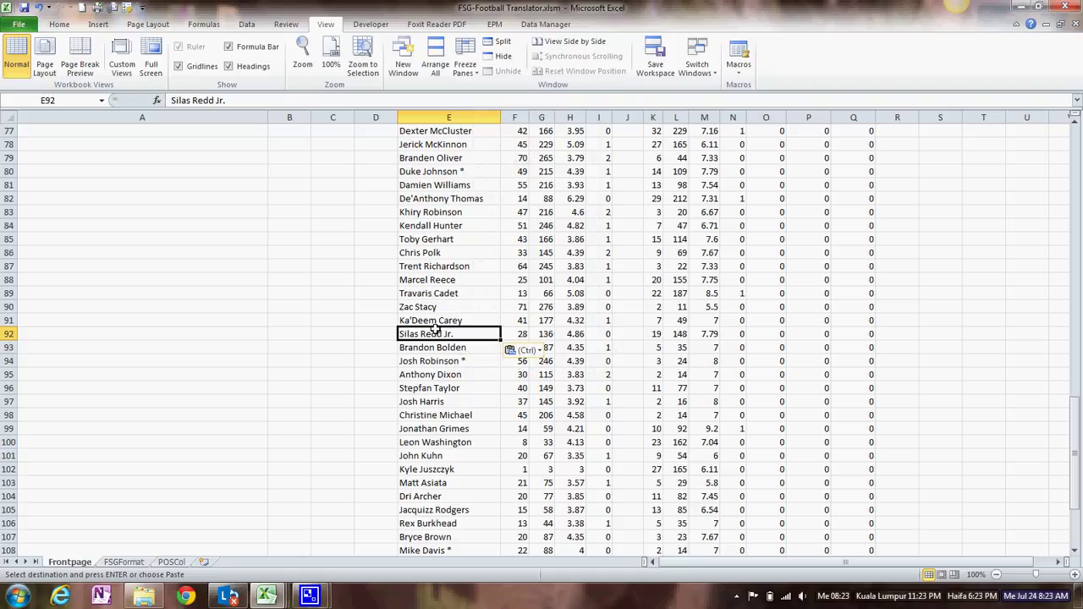
Step: Run the RB data translation again with the corrected player name
{"action": "left_click_drag", "start_coordinate": [1073, 455], "coordinate": [1040, 165]}
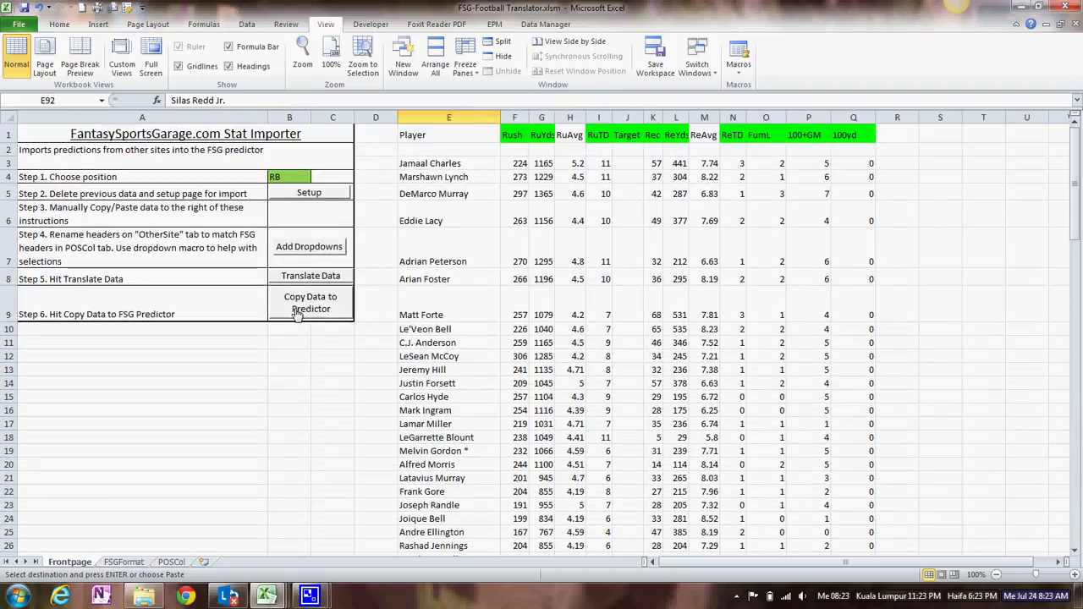
{"action": "left_click", "coordinate": [311, 280]}
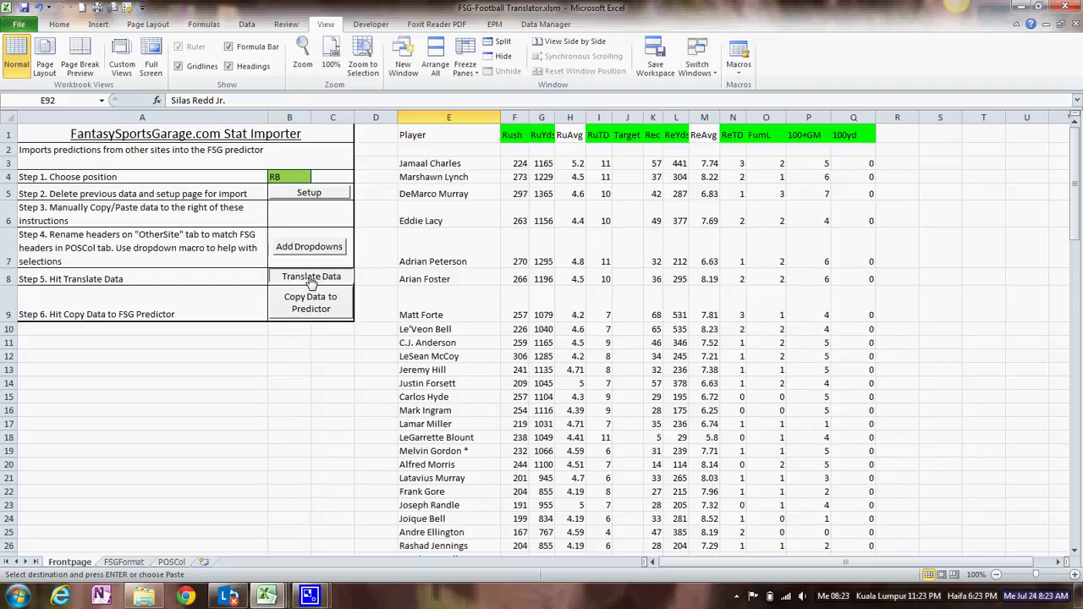
{"action": "left_click", "coordinate": [637, 343]}
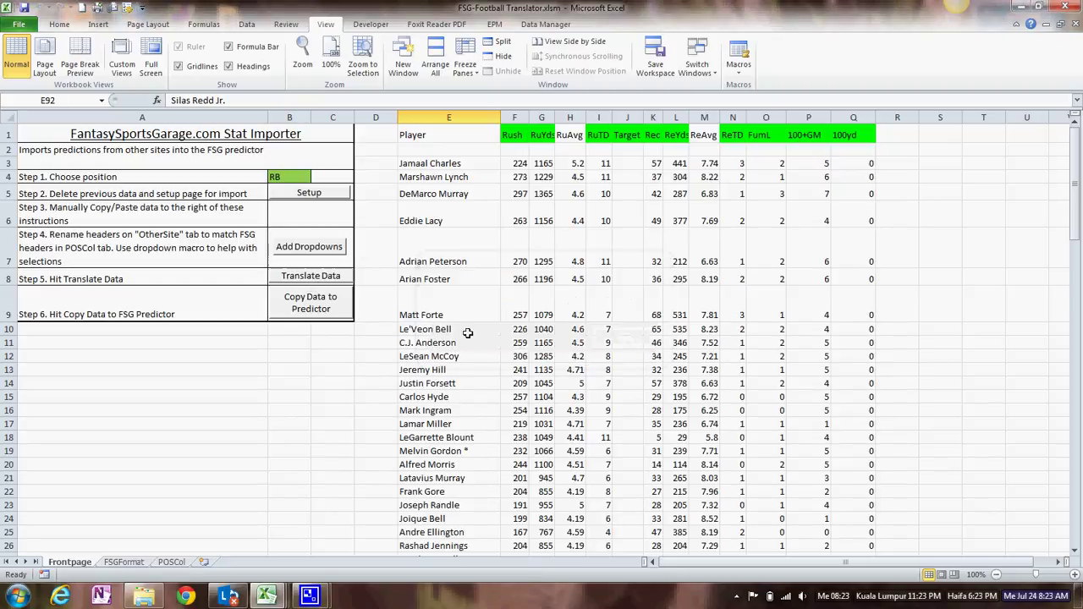
Step: Copy the translated RB data into the Site1 section of FSG-Football-2015-predictor-rev1p0.xlsm, reopening that workbook and discarding its unsaved changes
{"action": "left_click", "coordinate": [320, 305]}
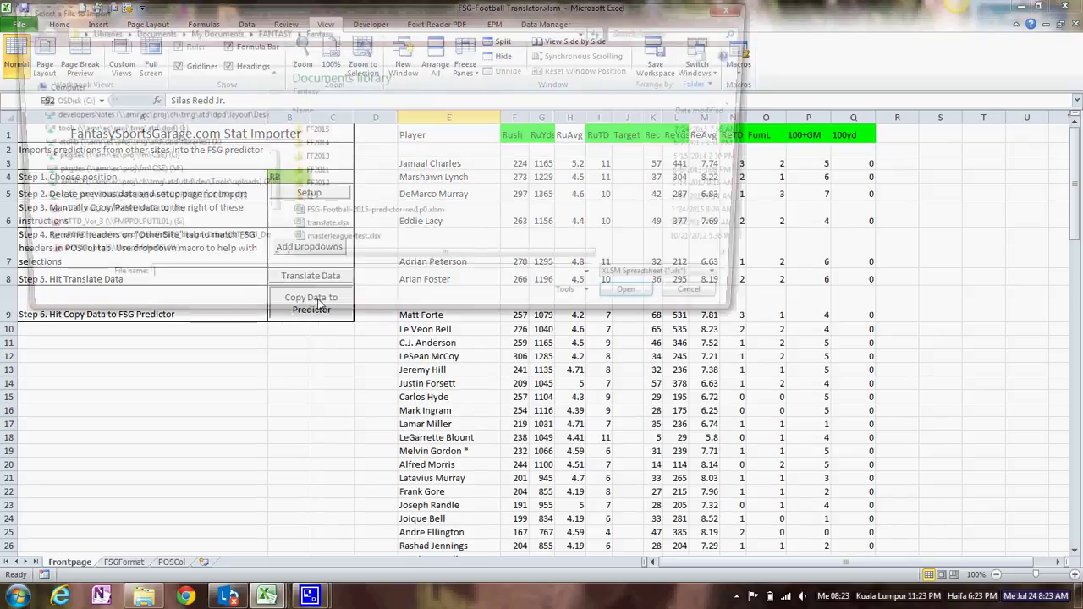
{"action": "double_click", "coordinate": [346, 214]}
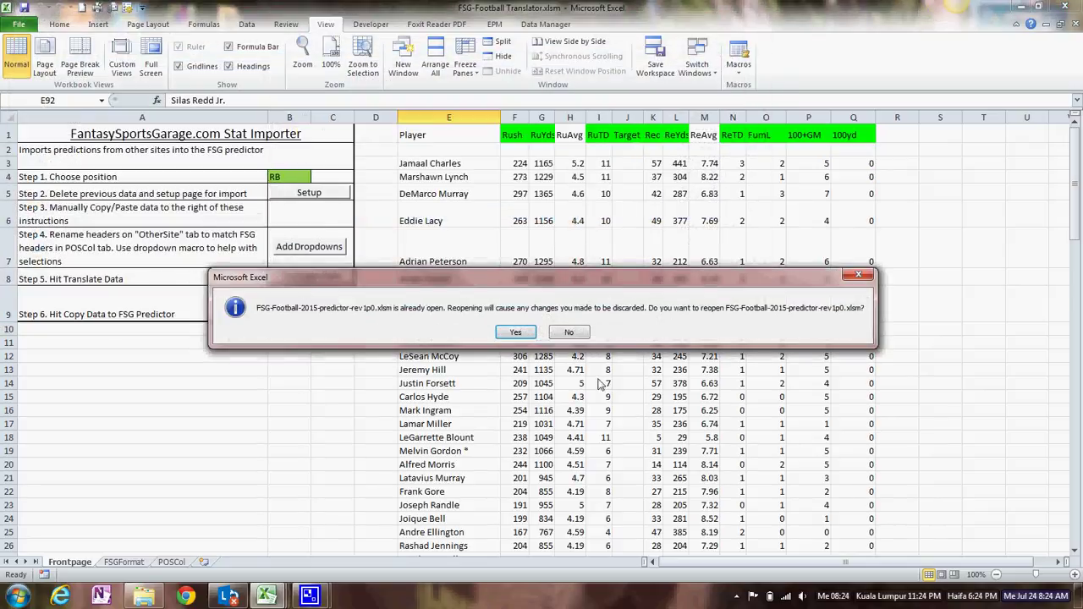
{"action": "left_click", "coordinate": [516, 332]}
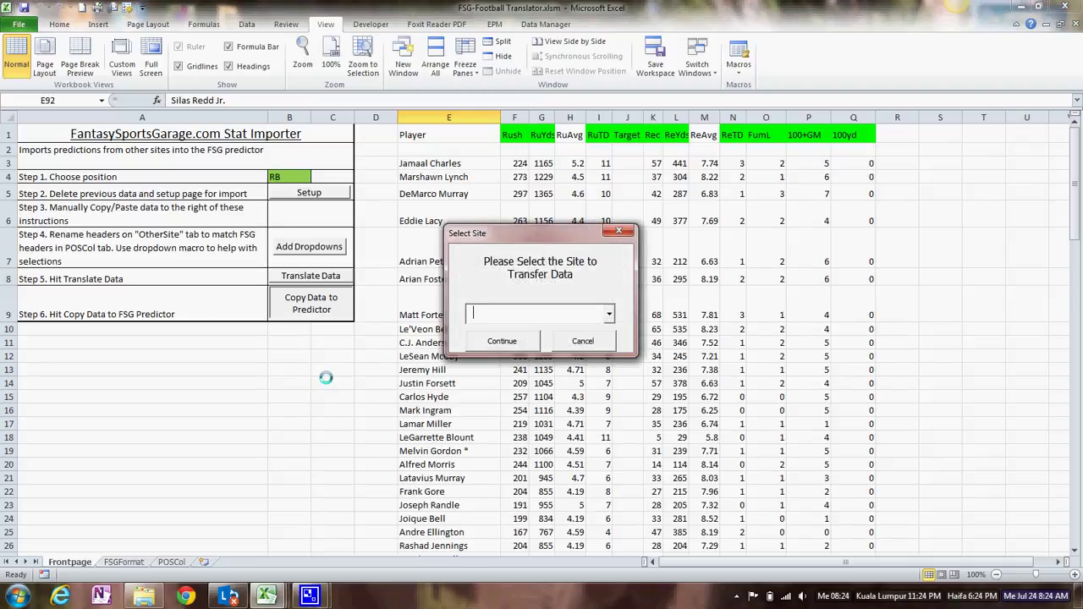
{"action": "left_click", "coordinate": [608, 315]}
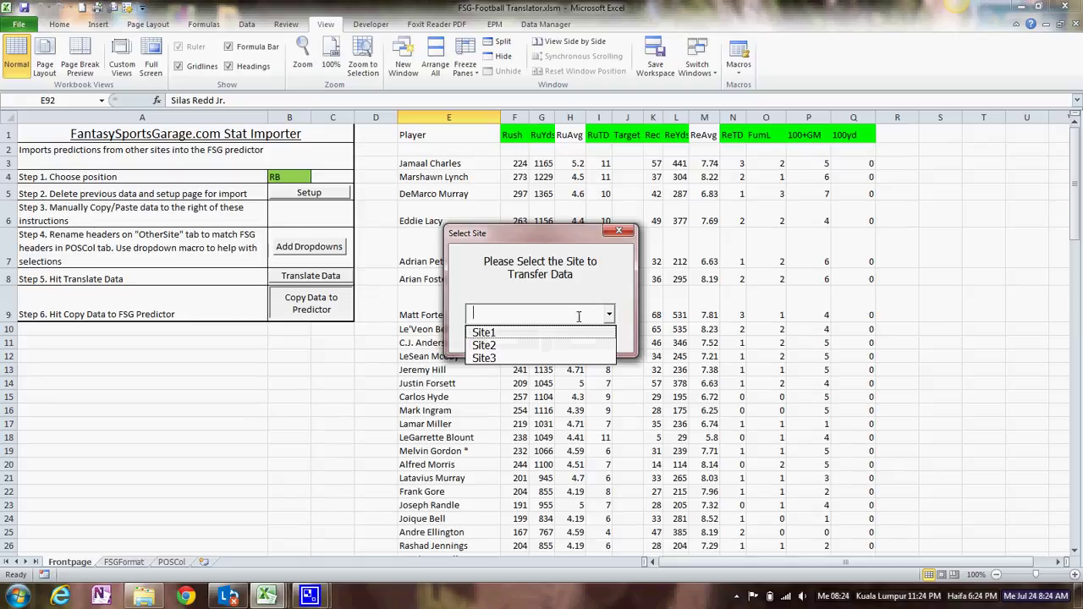
{"action": "left_click", "coordinate": [556, 331]}
{"action": "left_click", "coordinate": [503, 342]}
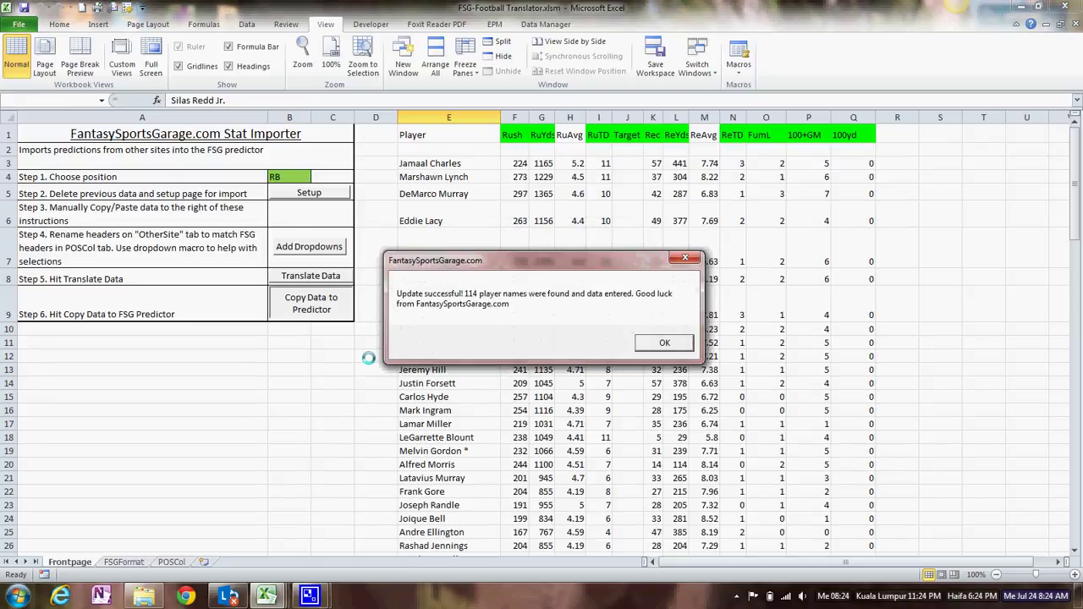
{"action": "left_click", "coordinate": [664, 343]}
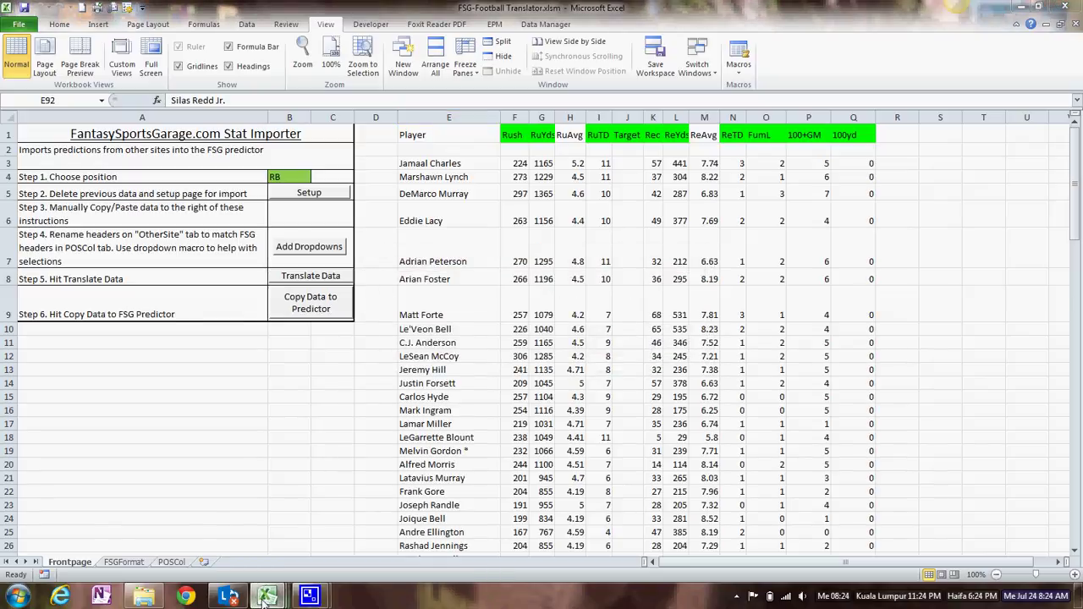
Step: Switch to FSG-Football-2015-predictor-rev1p0.xlsm and review the Site1 quarterback data on the QB sheet
{"action": "left_click", "coordinate": [653, 531]}
{"action": "scroll", "coordinate": [104, 358], "scroll_direction": "down", "scroll_amount": 5}
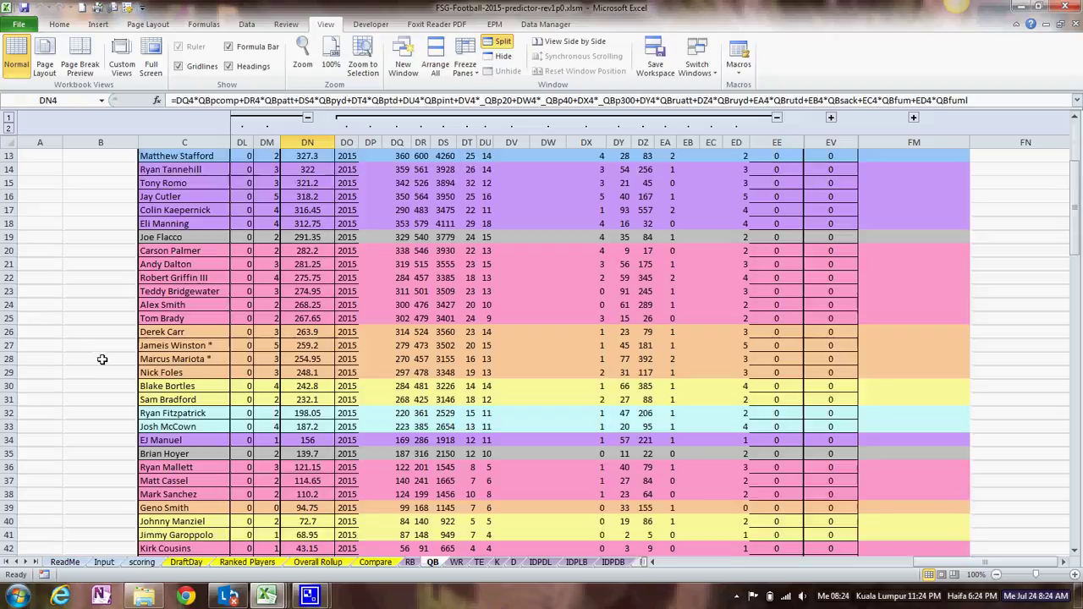
{"action": "scroll", "coordinate": [104, 358], "scroll_direction": "up", "scroll_amount": 4}
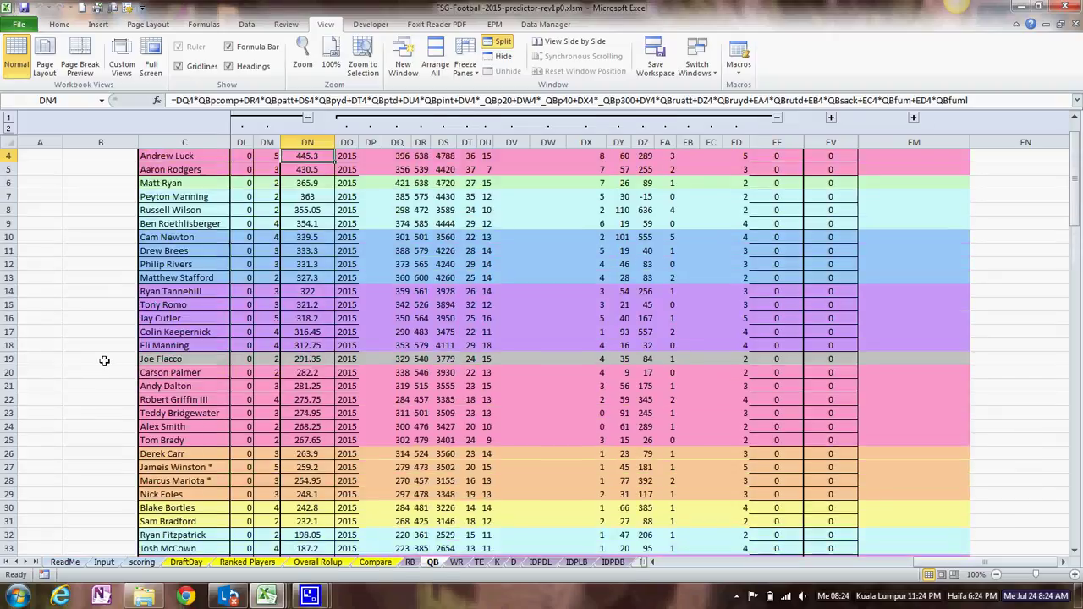
Step: On the RB sheet, split the window vertically just after the Name column and freeze the panes there
{"action": "left_click", "coordinate": [409, 563]}
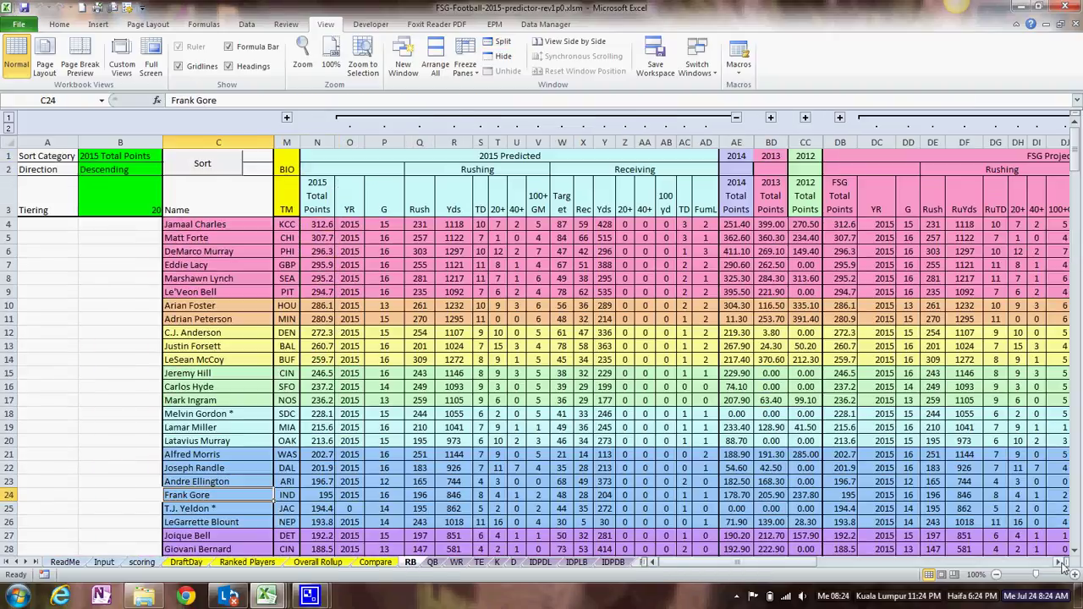
{"action": "left_click_drag", "start_coordinate": [1065, 566], "coordinate": [284, 355]}
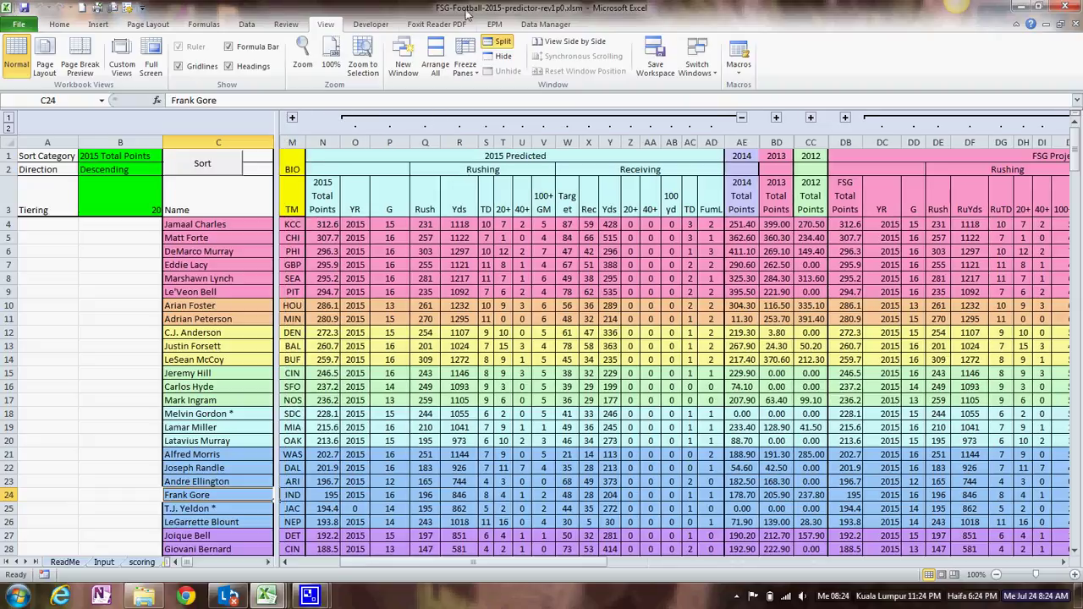
{"action": "left_click", "coordinate": [465, 64]}
{"action": "left_click", "coordinate": [501, 91]}
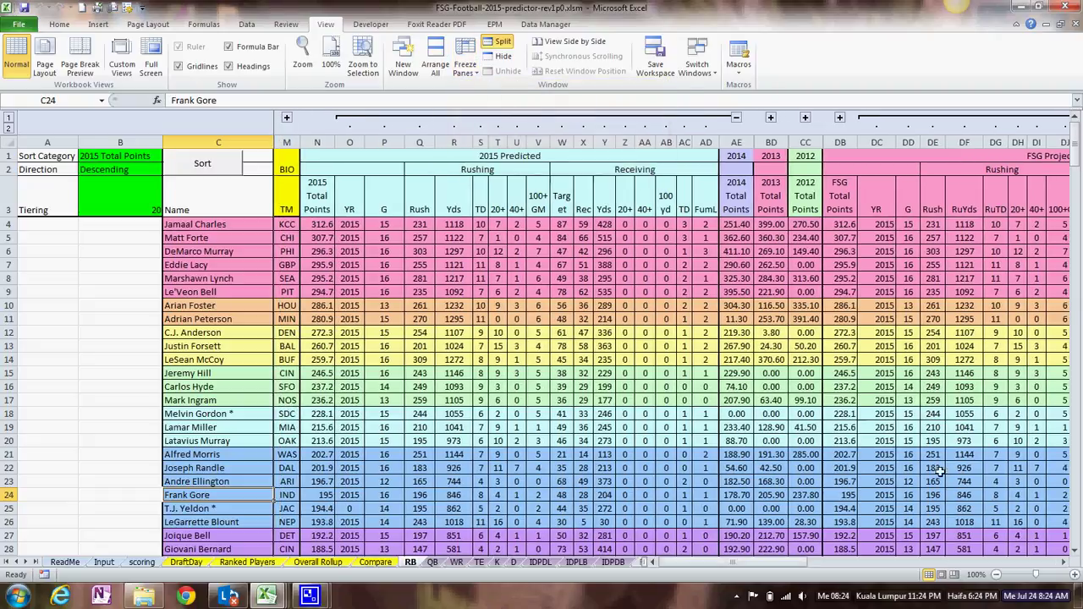
Step: Expand the Site1 column group on the RB sheet and check the transferred rushing and receiving stats down the player list
{"action": "left_click_drag", "start_coordinate": [1064, 566], "coordinate": [1065, 567]}
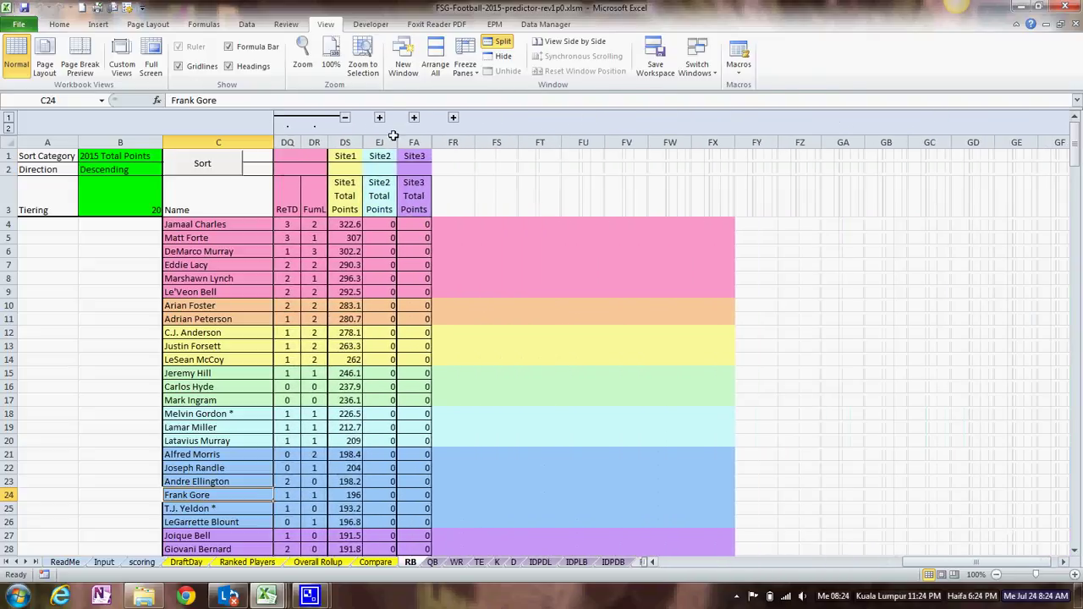
{"action": "left_click", "coordinate": [378, 117]}
{"action": "scroll", "coordinate": [326, 330], "scroll_direction": "down", "scroll_amount": 14}
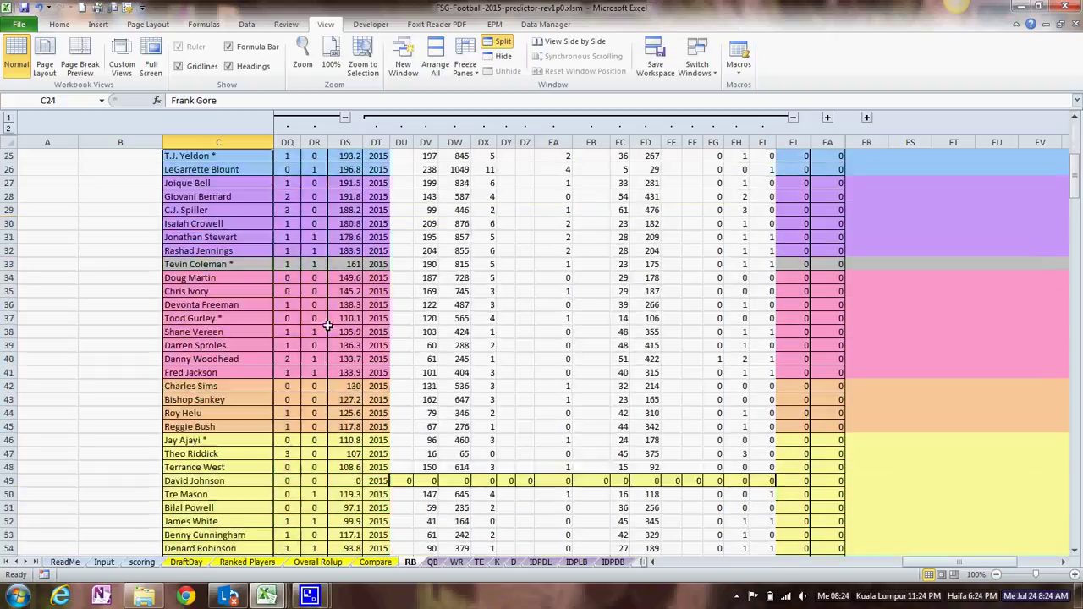
{"action": "scroll", "coordinate": [326, 330], "scroll_direction": "down", "scroll_amount": 4}
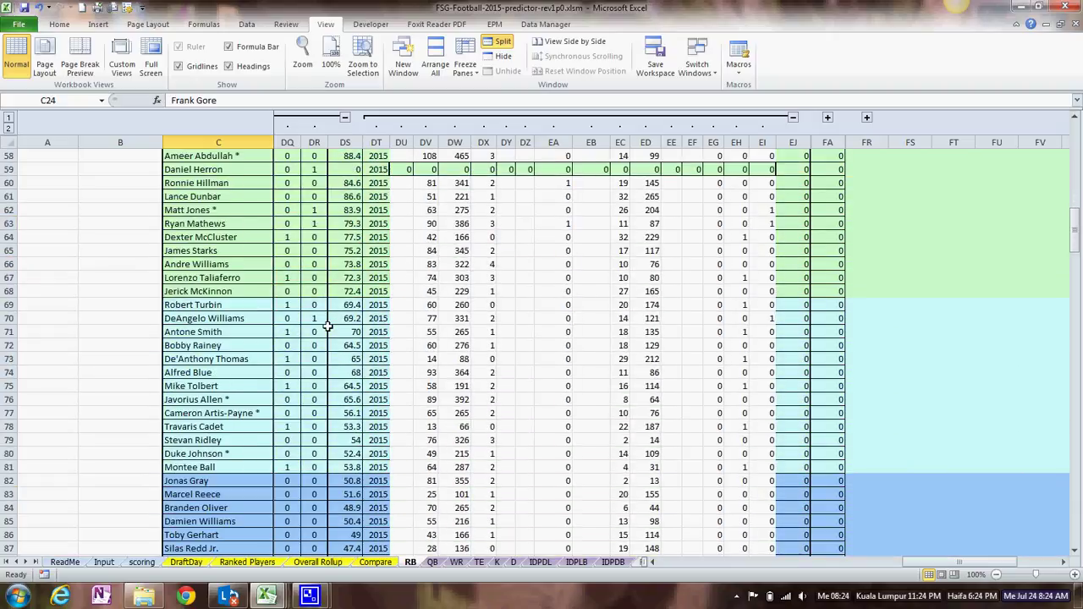
{"action": "scroll", "coordinate": [326, 326], "scroll_direction": "down", "scroll_amount": 4}
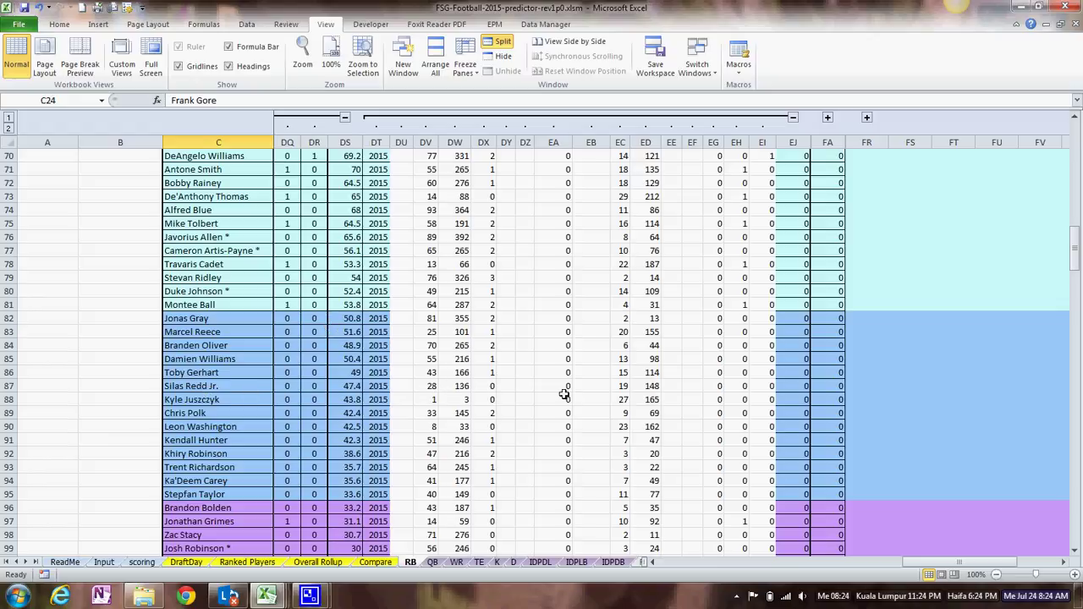
{"action": "scroll", "coordinate": [493, 381], "scroll_direction": "down", "scroll_amount": 6}
{"action": "scroll", "coordinate": [489, 378], "scroll_direction": "up", "scroll_amount": 19}
{"action": "scroll", "coordinate": [487, 375], "scroll_direction": "up", "scroll_amount": 10}
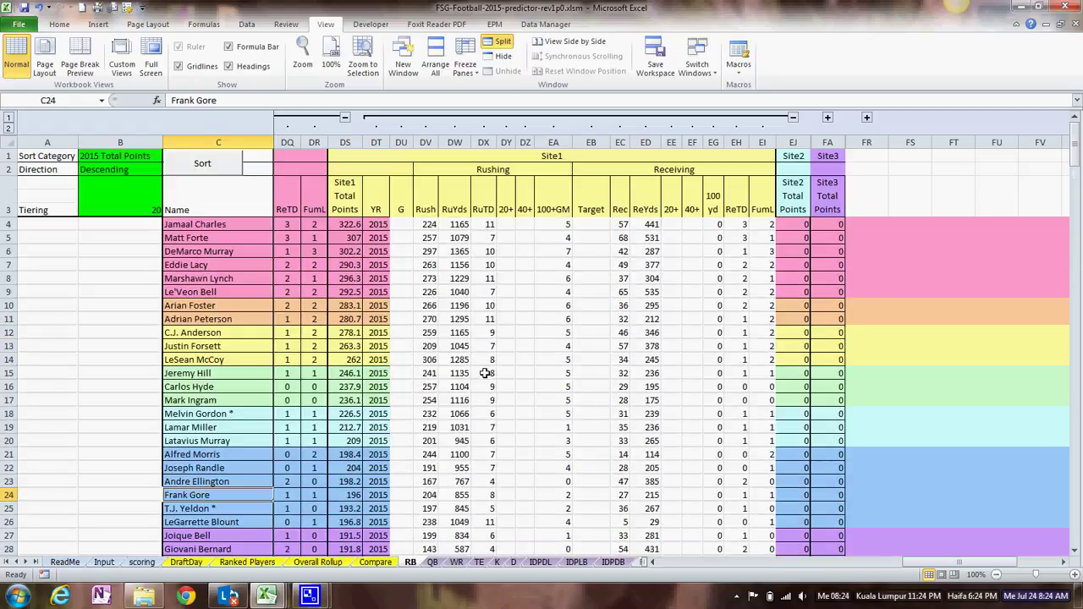
{"action": "scroll", "coordinate": [425, 344], "scroll_direction": "down", "scroll_amount": 9}
{"action": "scroll", "coordinate": [427, 344], "scroll_direction": "up", "scroll_amount": 5}
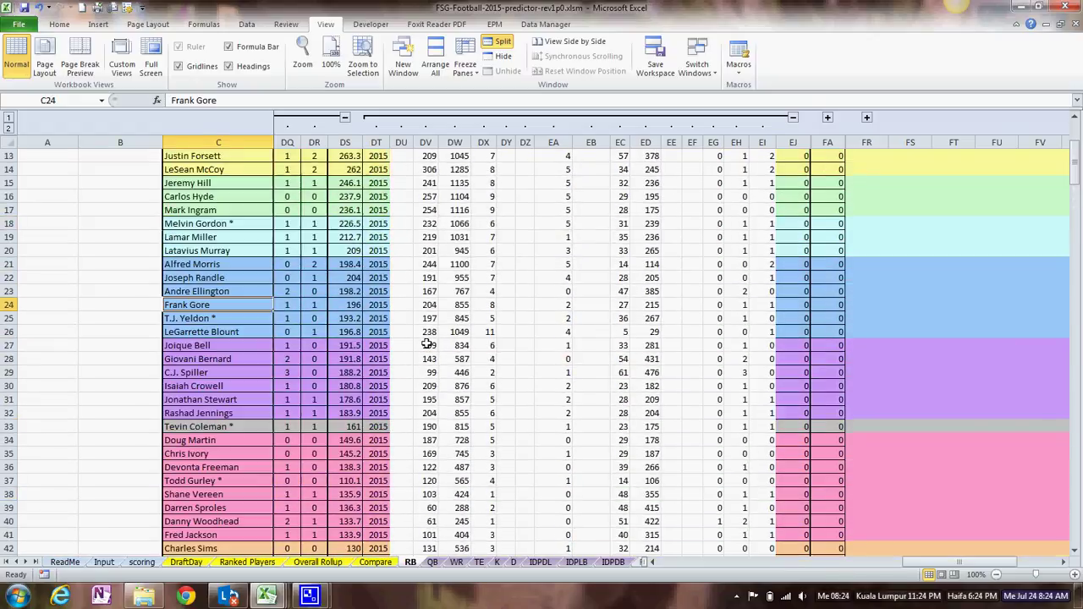
{"action": "scroll", "coordinate": [427, 344], "scroll_direction": "up", "scroll_amount": 4}
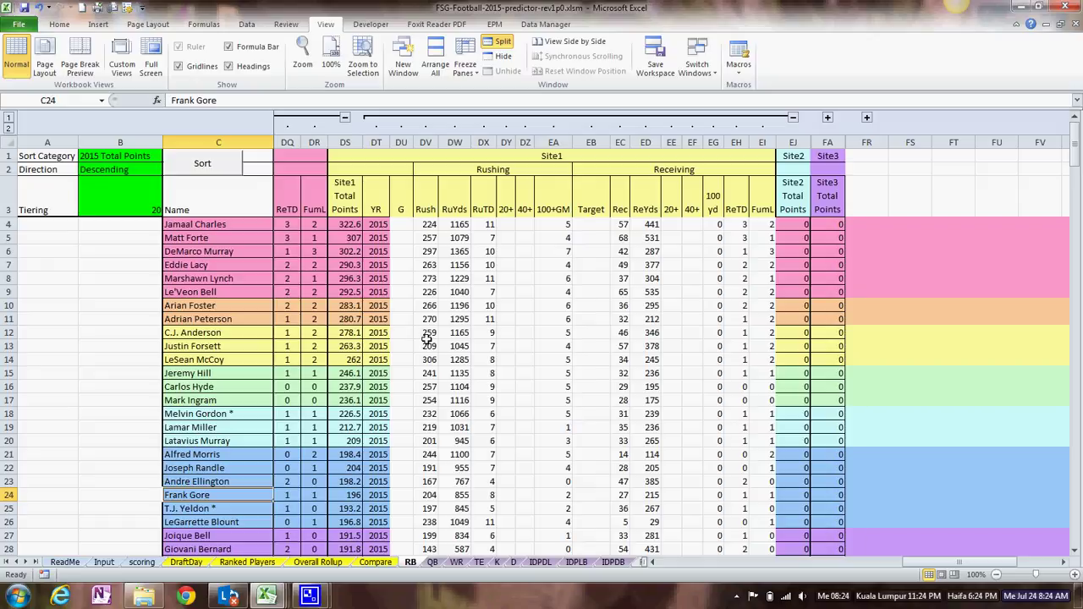